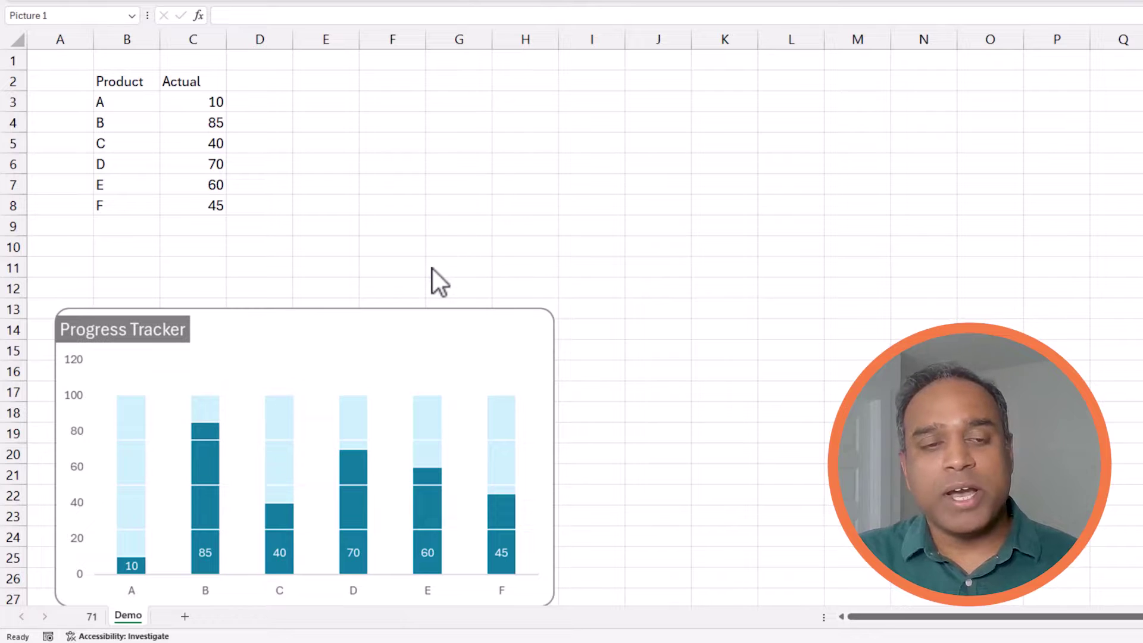
left_click(425, 327)
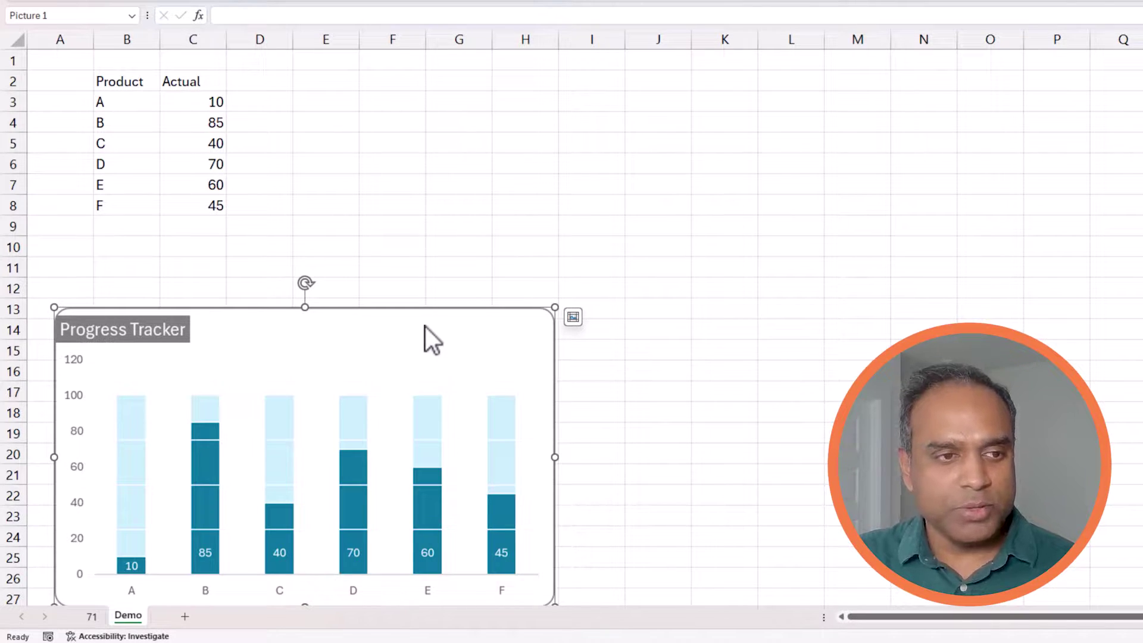
left_click_drag(425, 326, 411, 321)
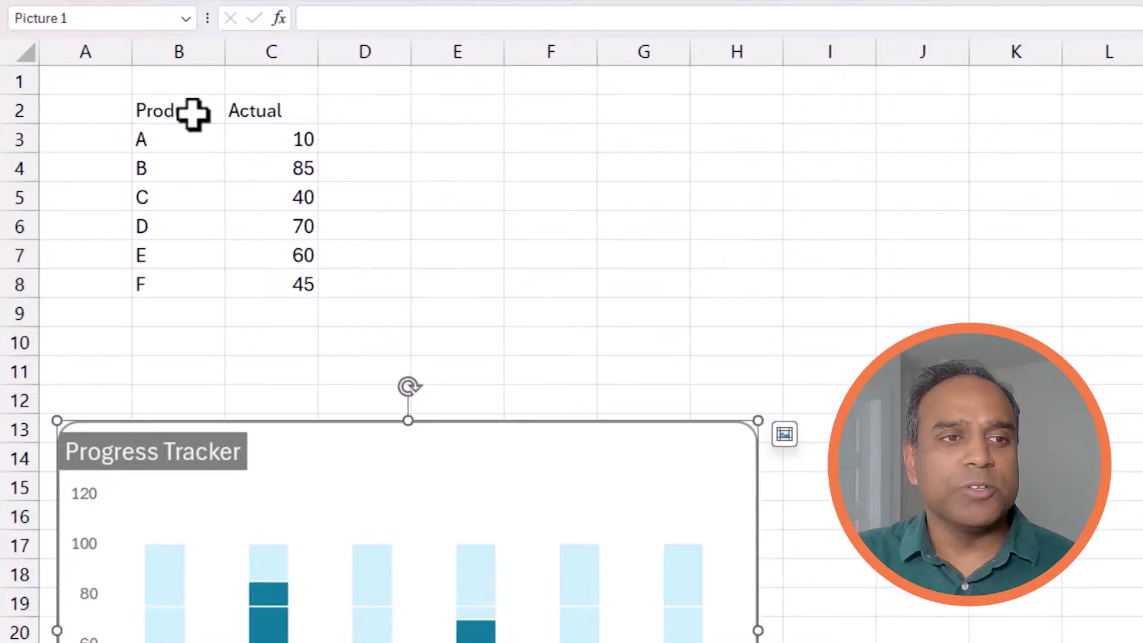
left_click_drag(192, 113, 270, 294)
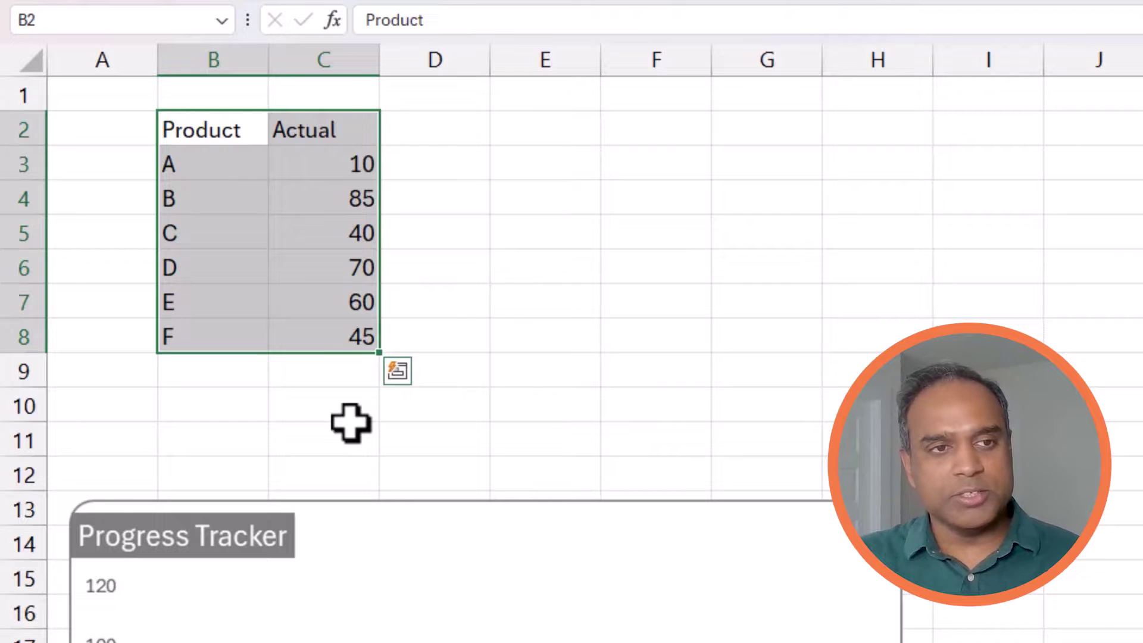
- Add the column headers Bin1, Bin2, Bin3 and Bin4 in D2:G2, beside the Actual header
left_click(437, 136)
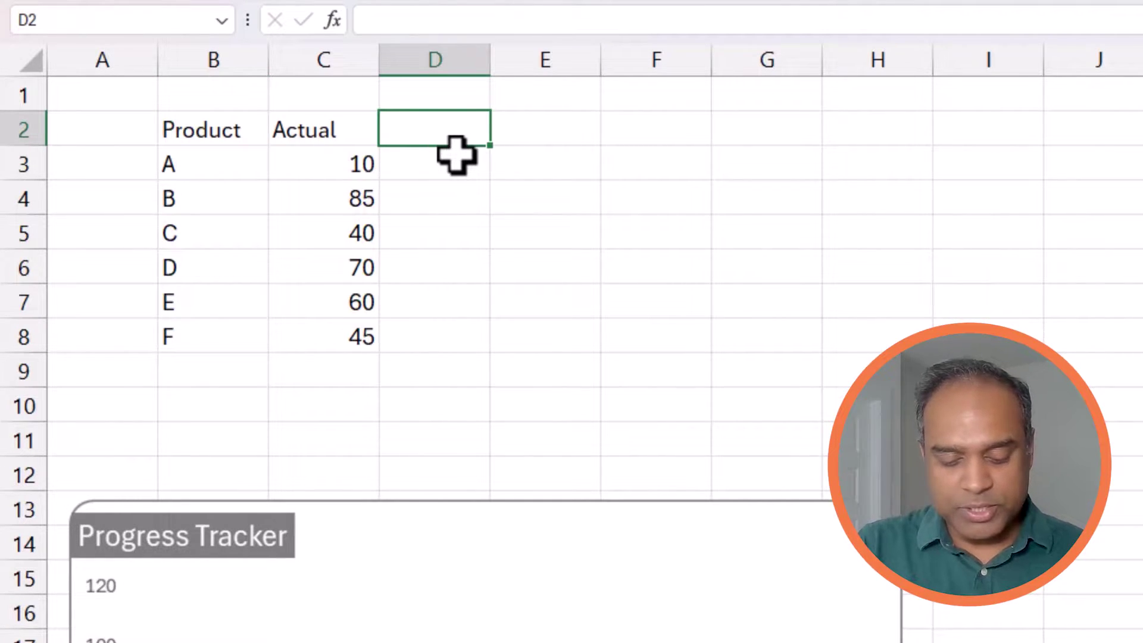
type("Bin1")
key("Tab")
type("B")
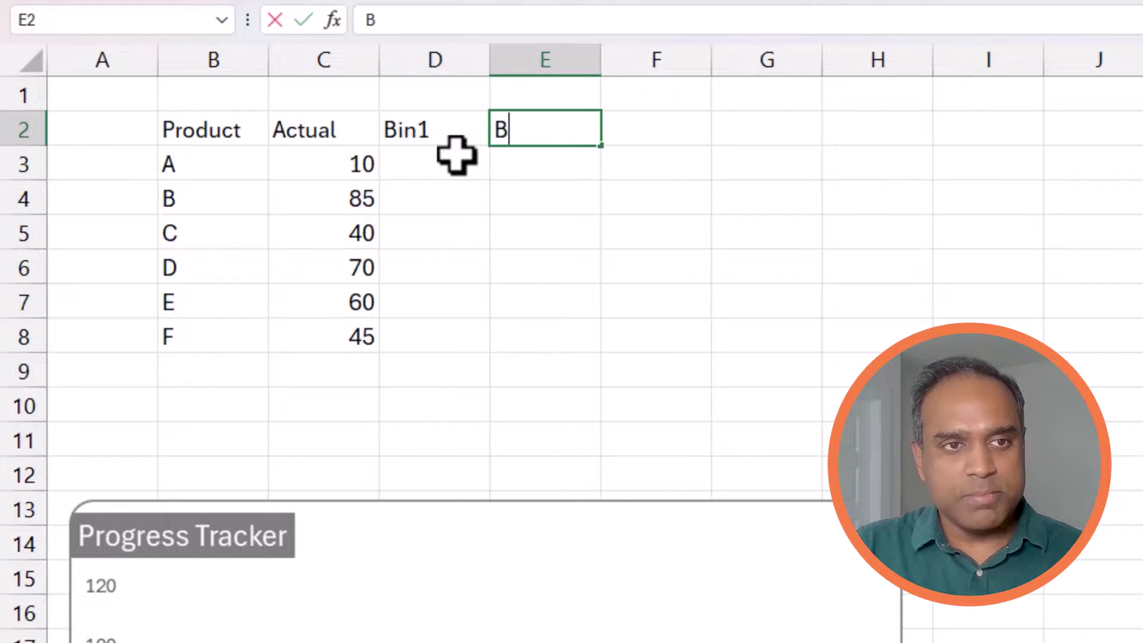
type("in1")
key("BackSpace")
type("2")
key("Tab")
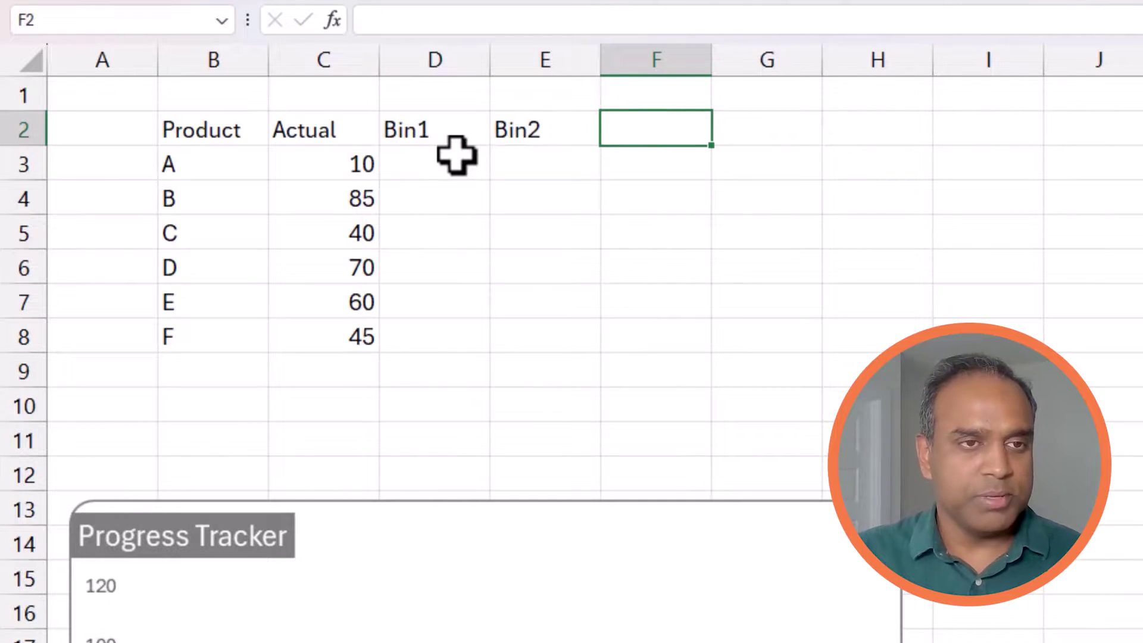
left_click_drag(458, 129, 825, 160)
- Fill all bin cells in D3:G8 with the value 25
left_click_drag(462, 178, 795, 340)
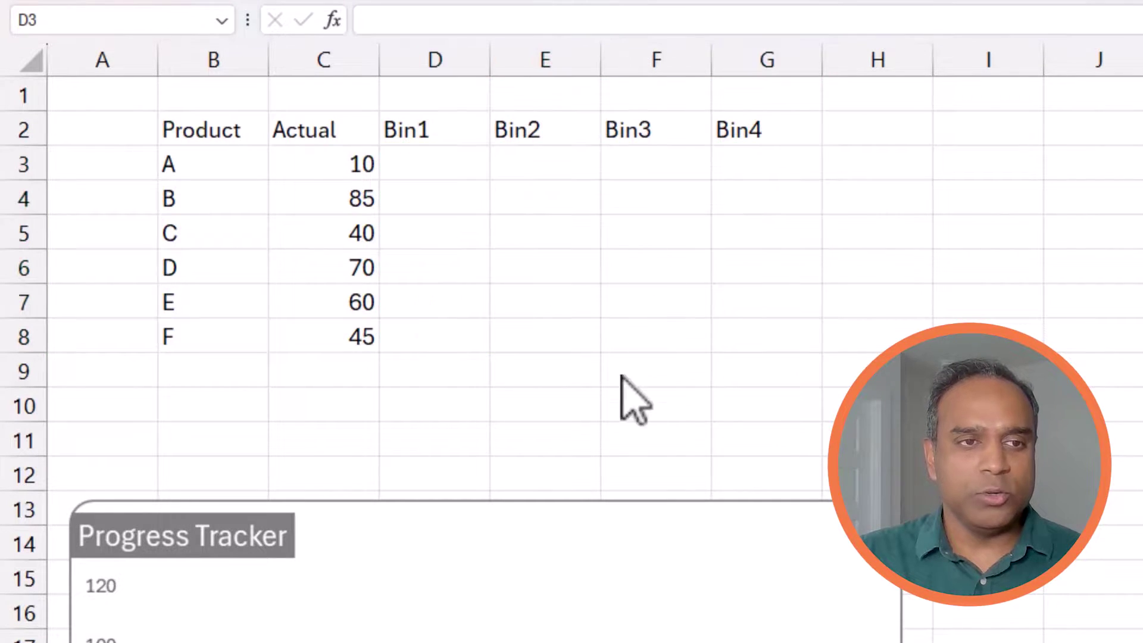
left_click(466, 164)
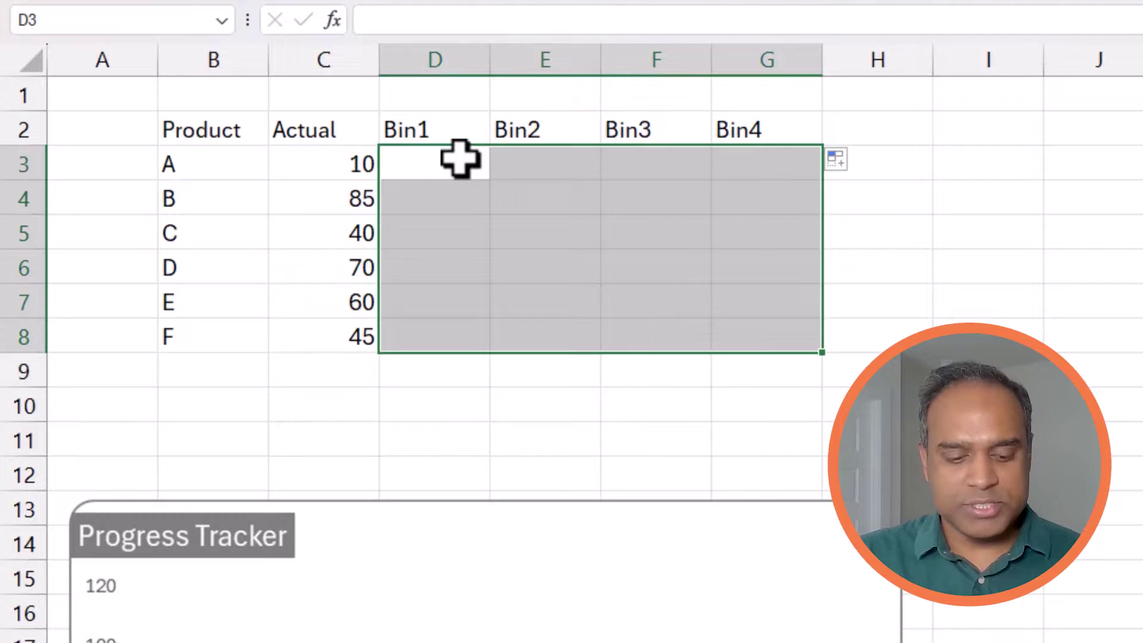
type("25")
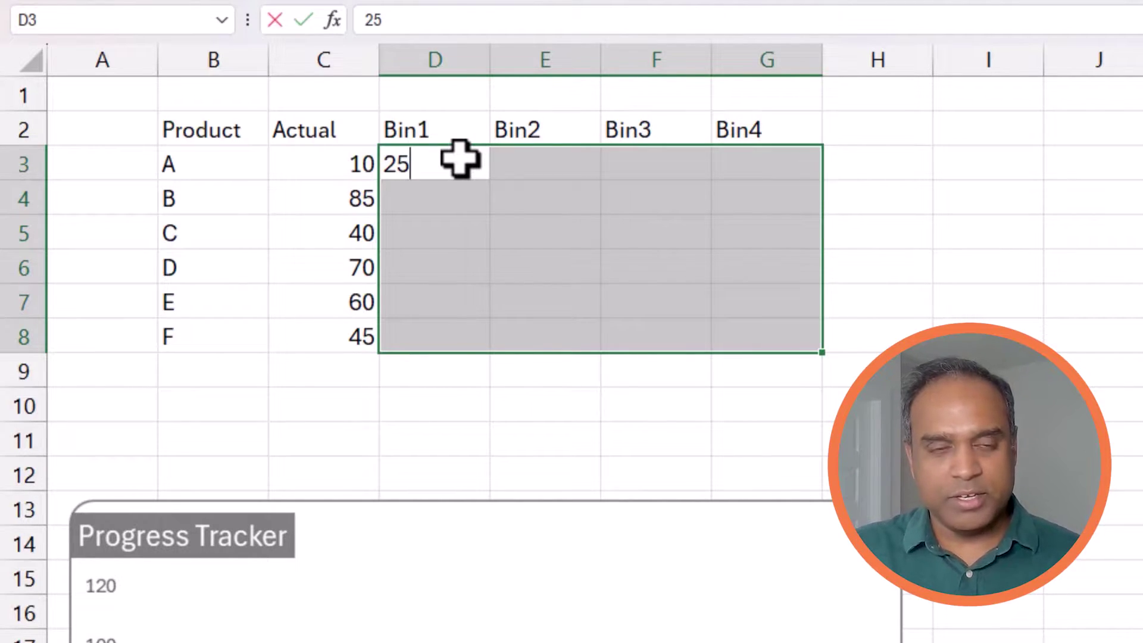
key("ctrl+Return")
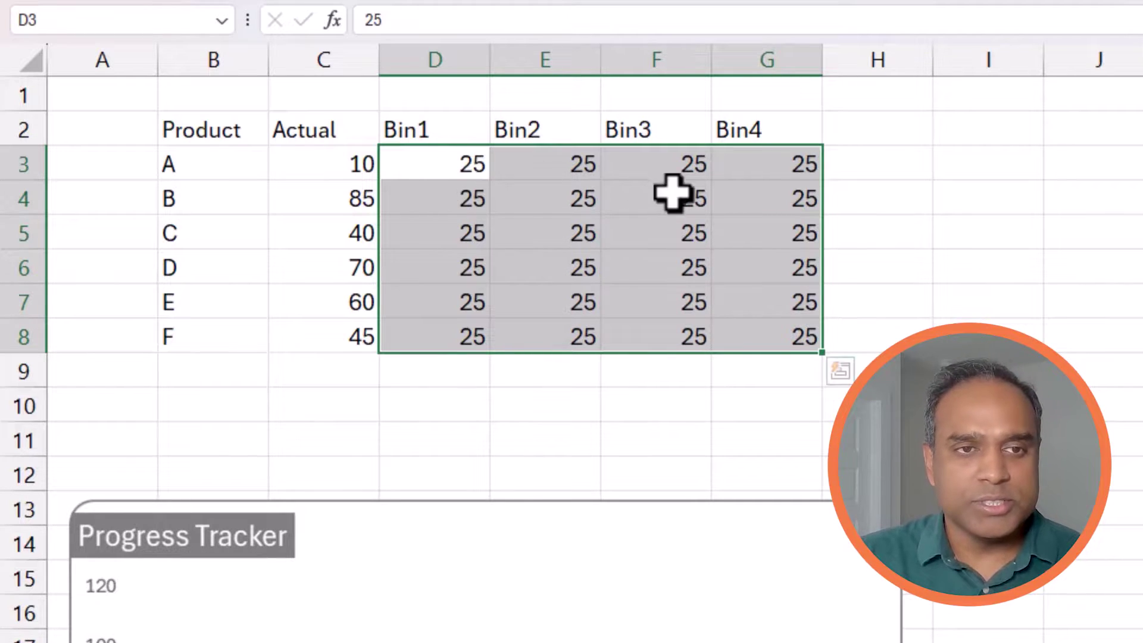
left_click(502, 227)
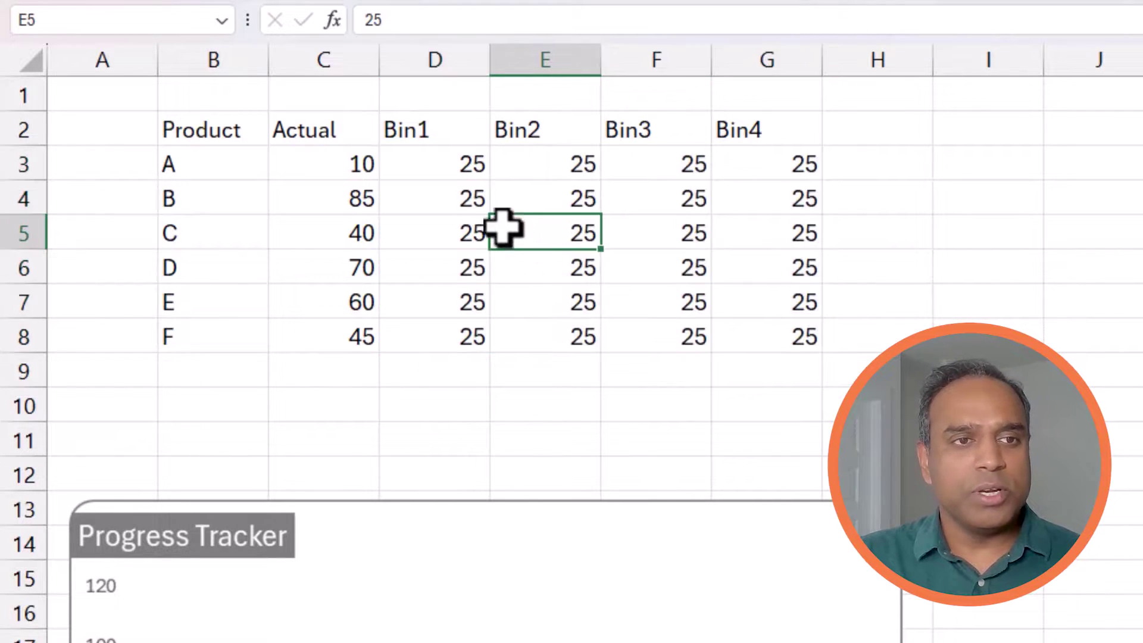
- Insert a 2-D stacked column chart from the Product and Bin1 to Bin4 columns, leaving out Actual, and place it beside the table
left_click_drag(222, 128, 222, 319)
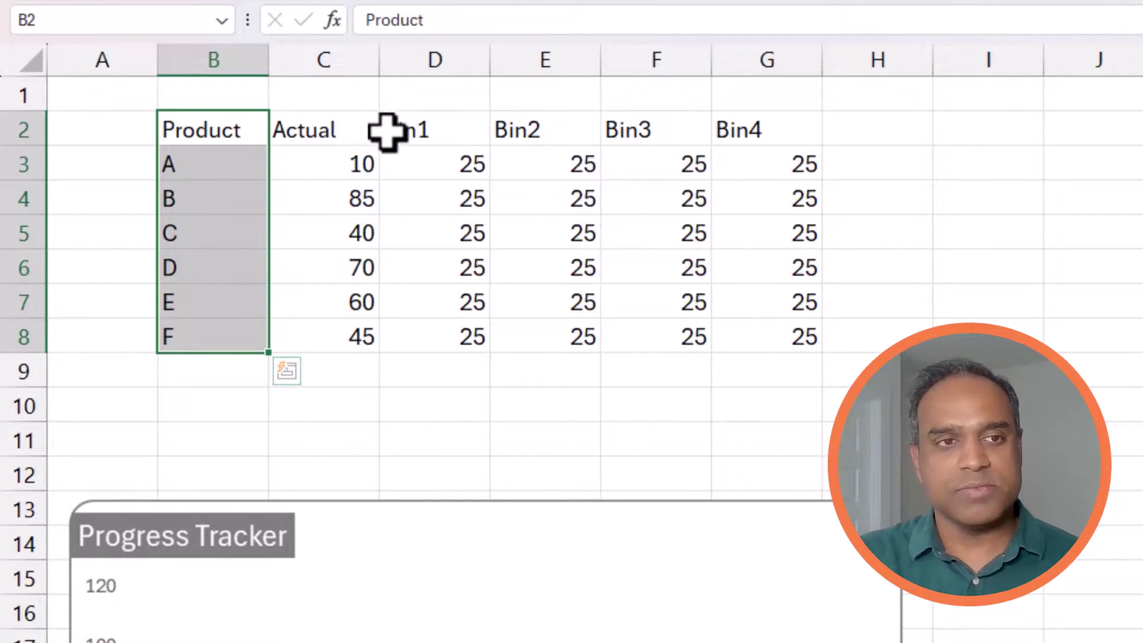
left_click_drag(405, 130, 762, 326)
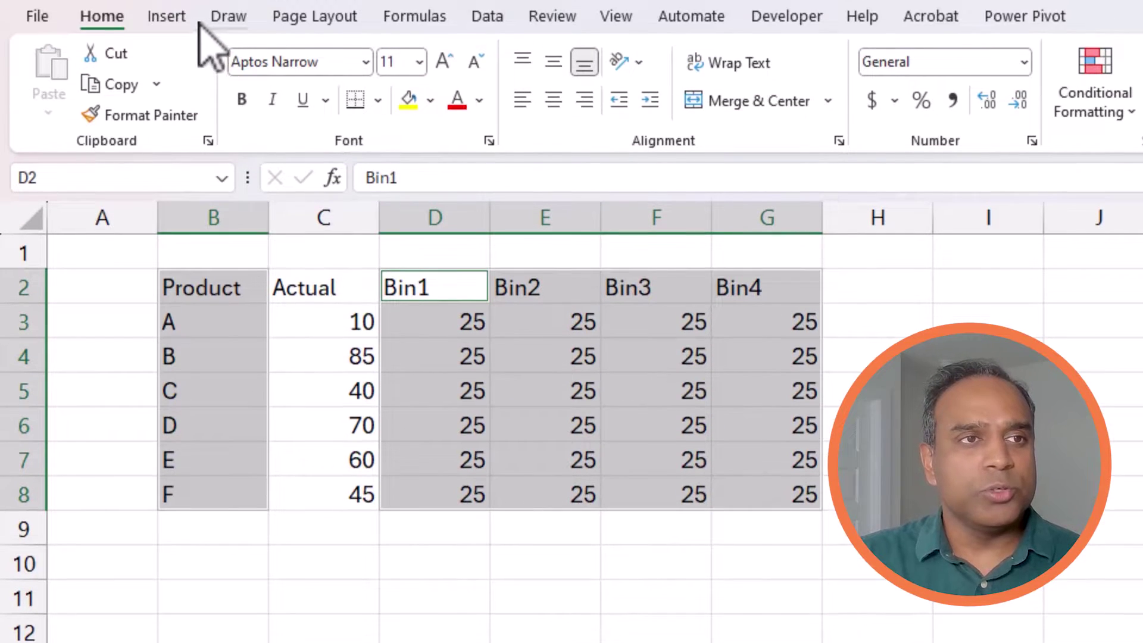
left_click(167, 16)
left_click(762, 53)
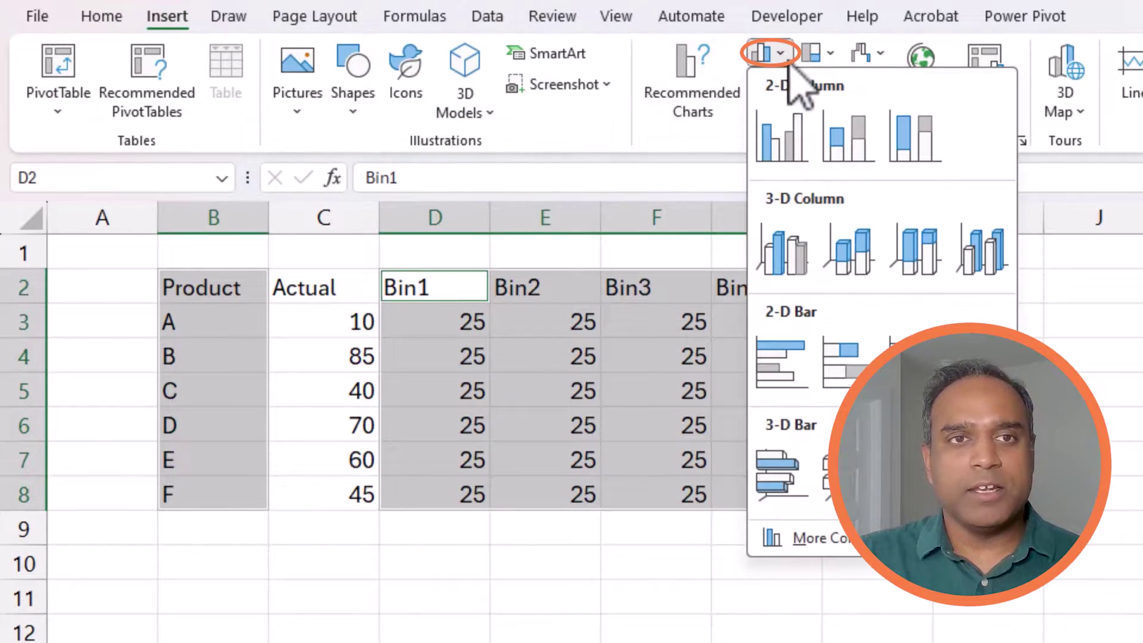
left_click(849, 137)
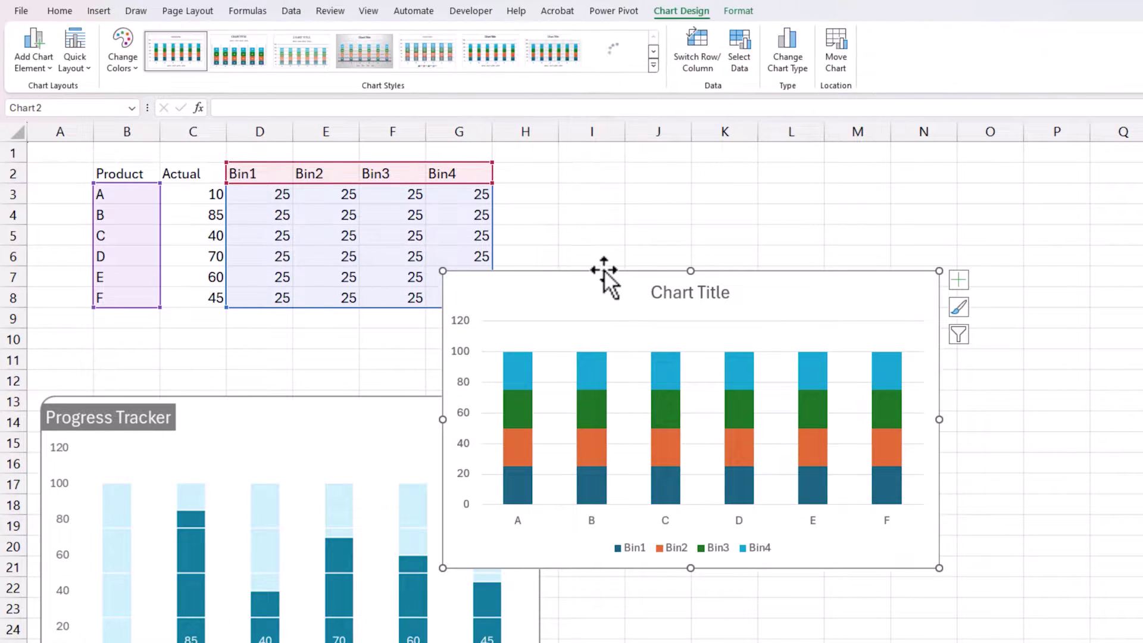
left_click_drag(604, 273, 746, 171)
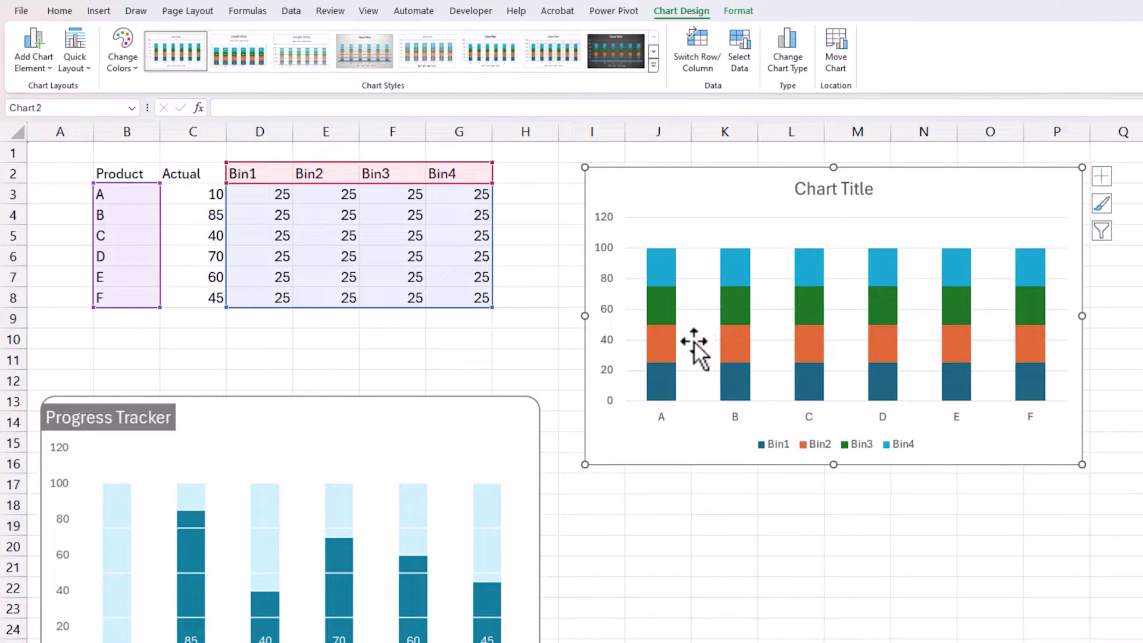
left_click(667, 379)
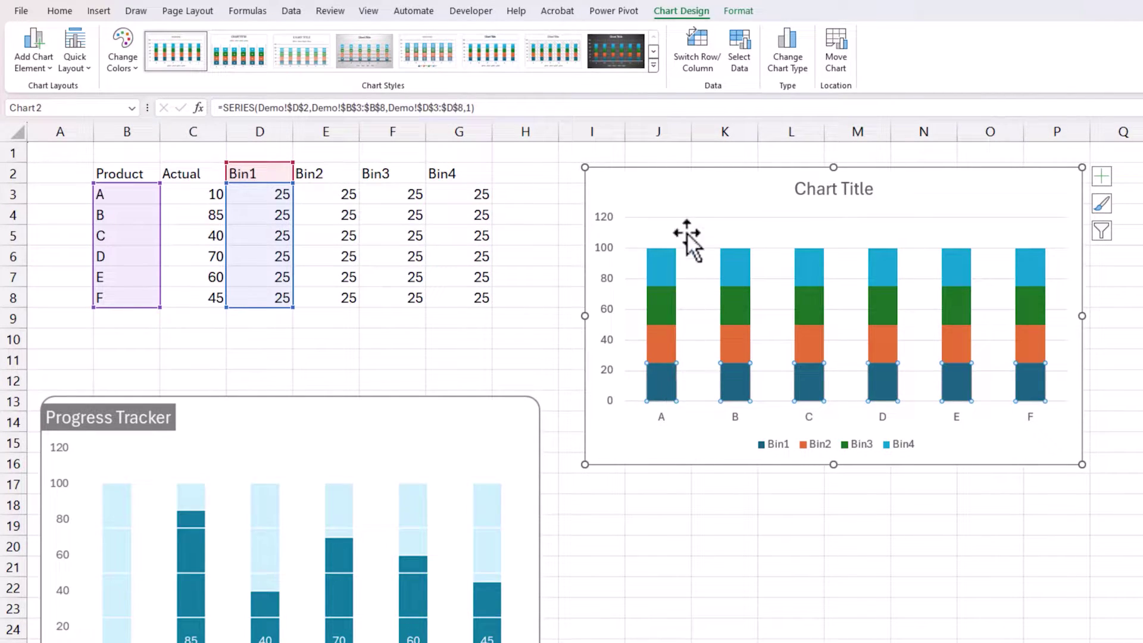
left_click_drag(673, 174, 653, 158)
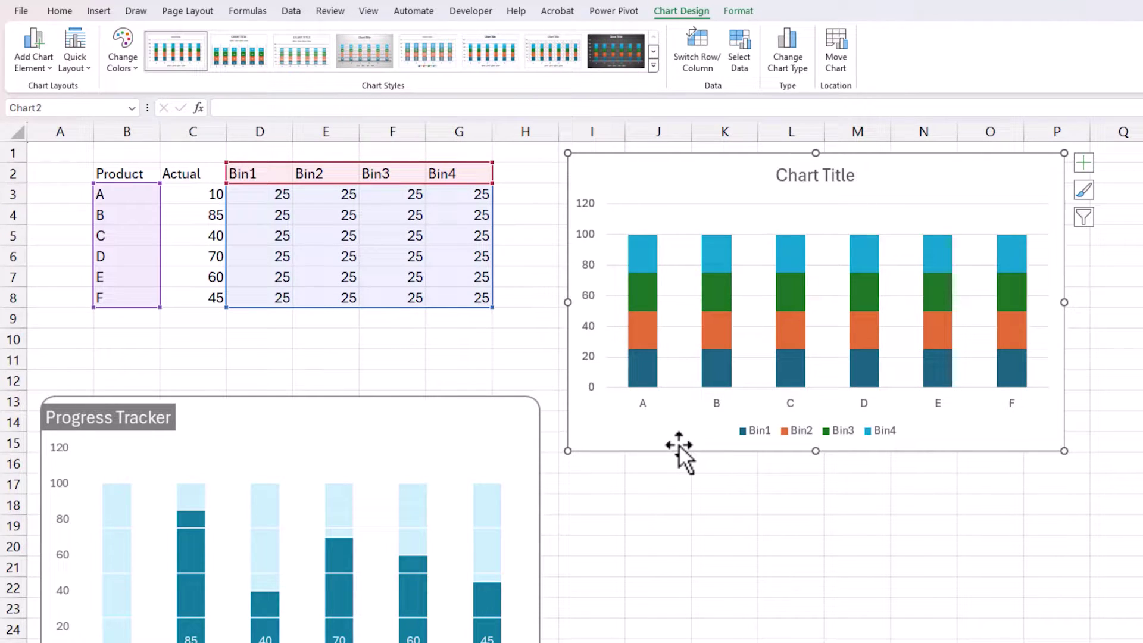
- Give the chart's Bin1 series a solid fill in the lightest blue theme shade
key("ctrl+1")
left_click(1142, 164)
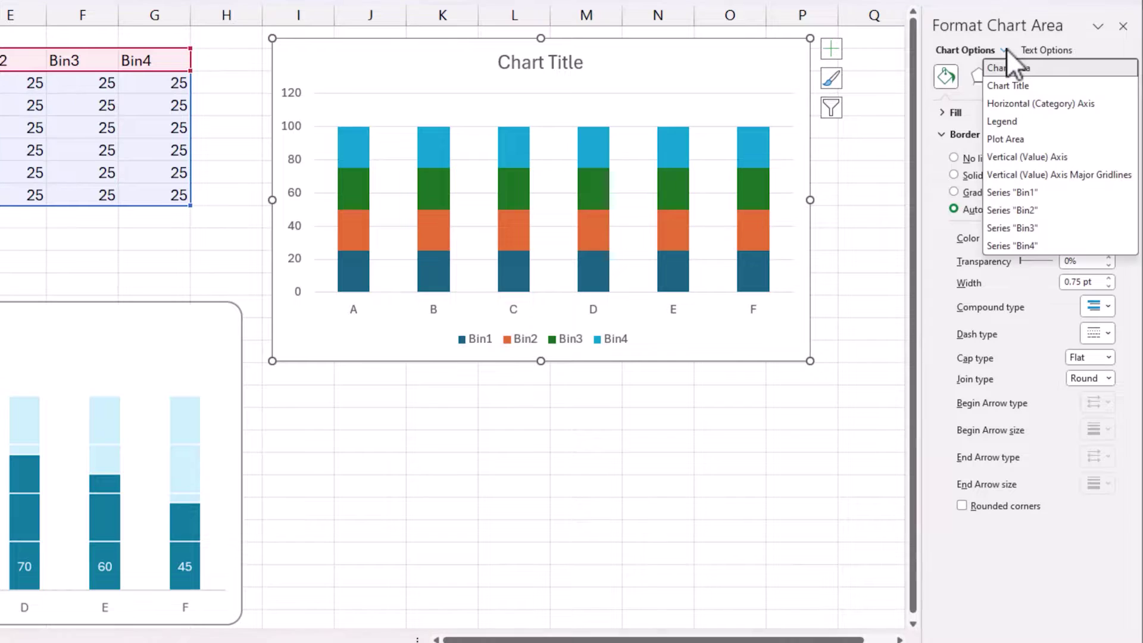
left_click(1030, 193)
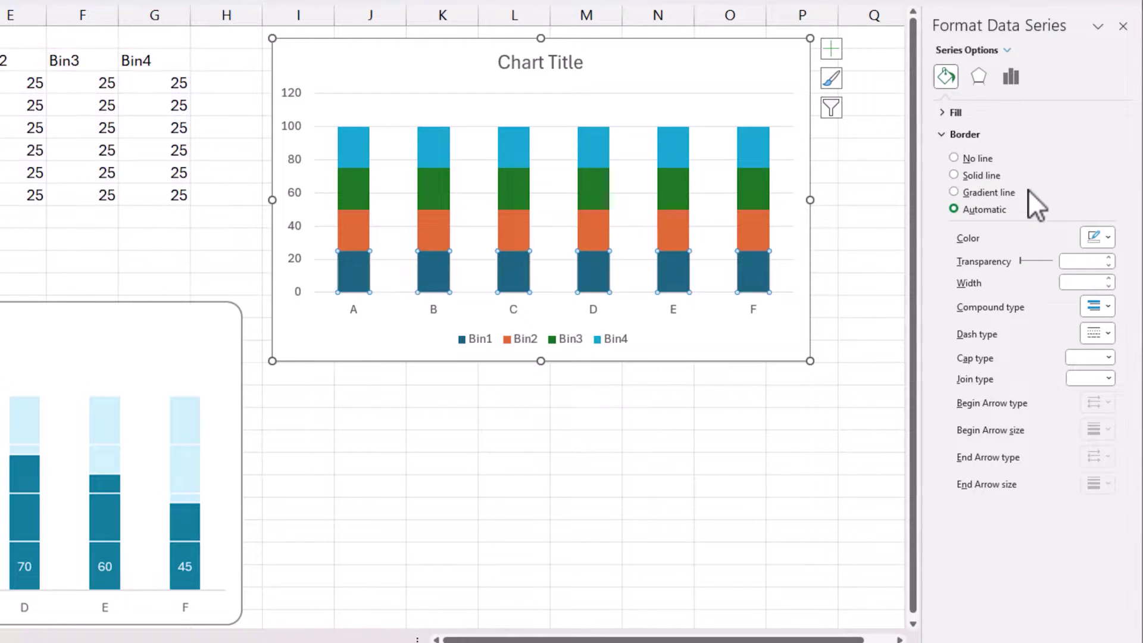
left_click(955, 117)
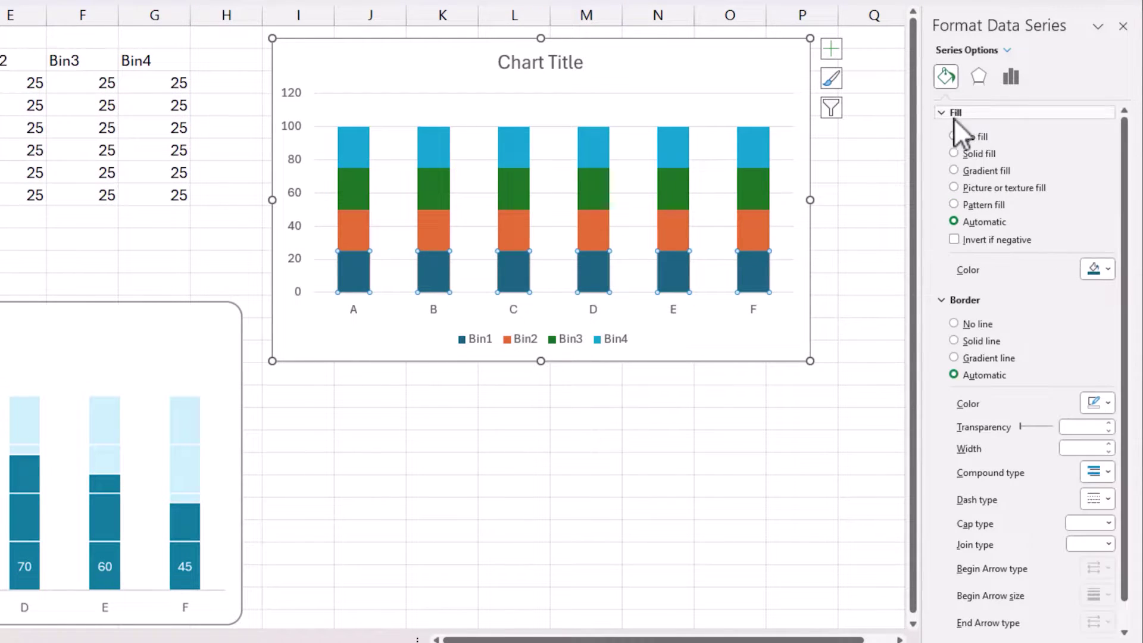
left_click(962, 153)
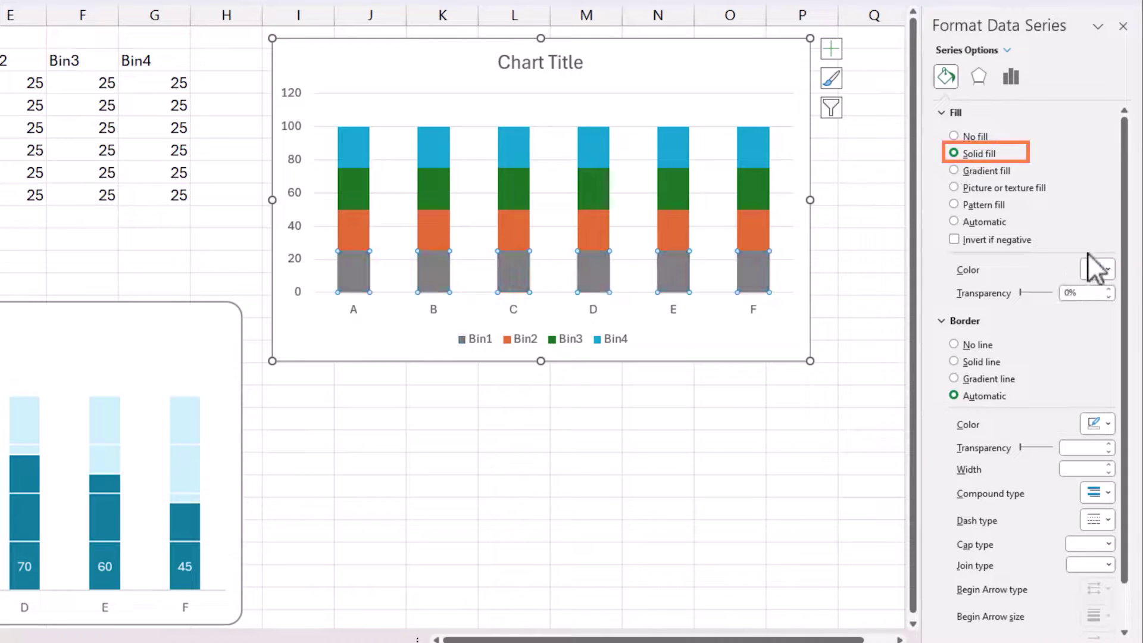
left_click(1099, 268)
left_click(1105, 330)
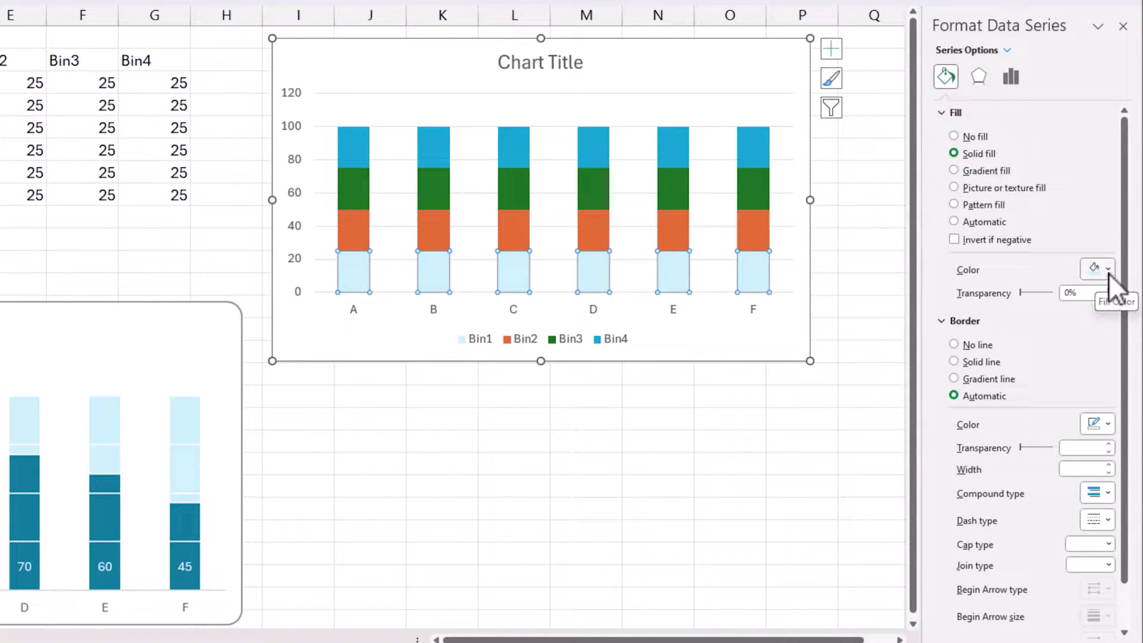
left_click(1107, 270)
left_click(1105, 330)
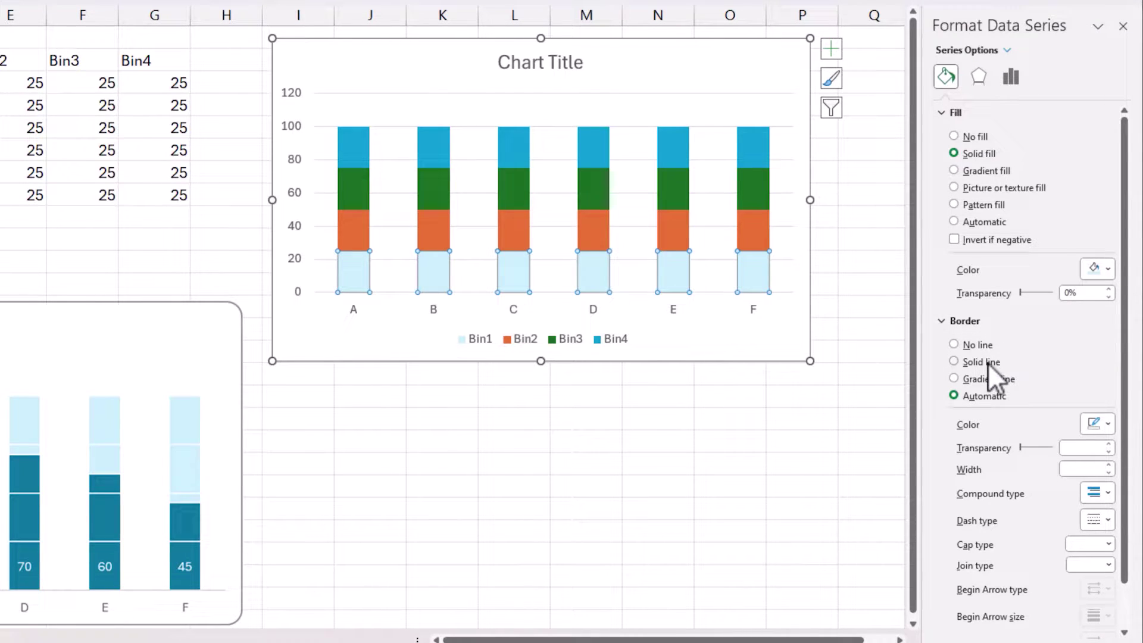
- Give the Bin1 series a solid white border with a width of 1 pt
left_click(967, 366)
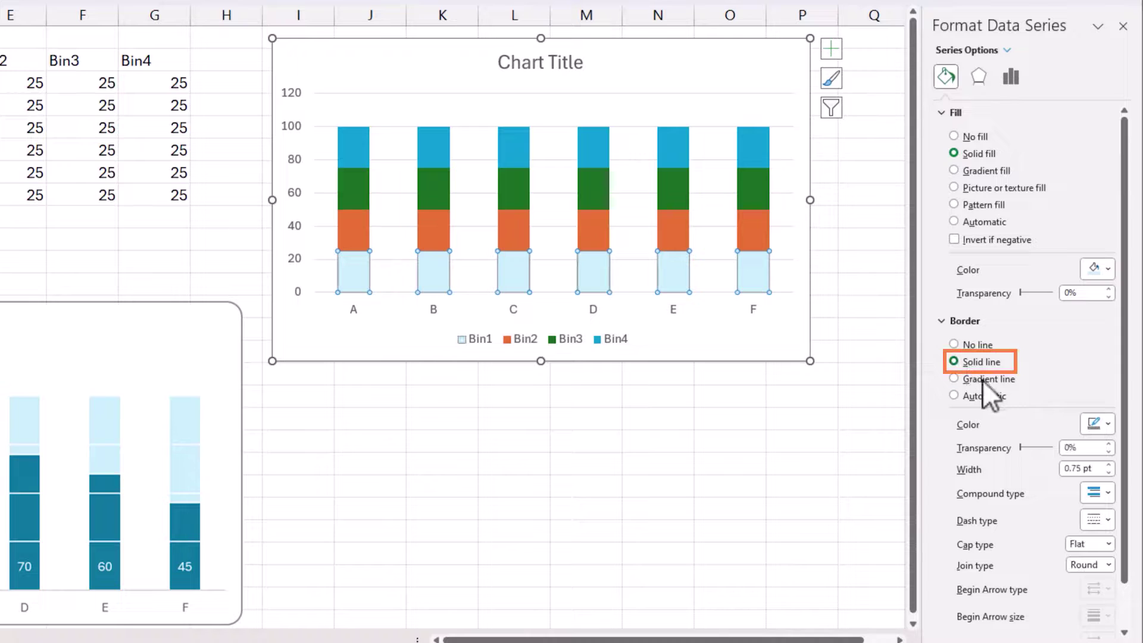
left_click(1109, 464)
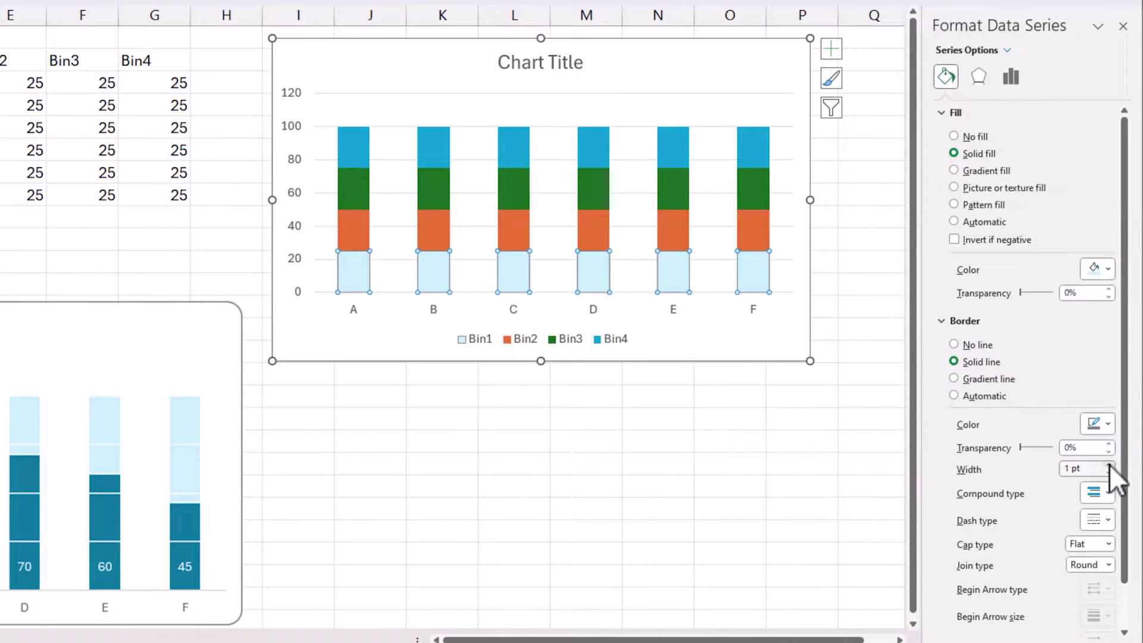
left_click(1105, 424)
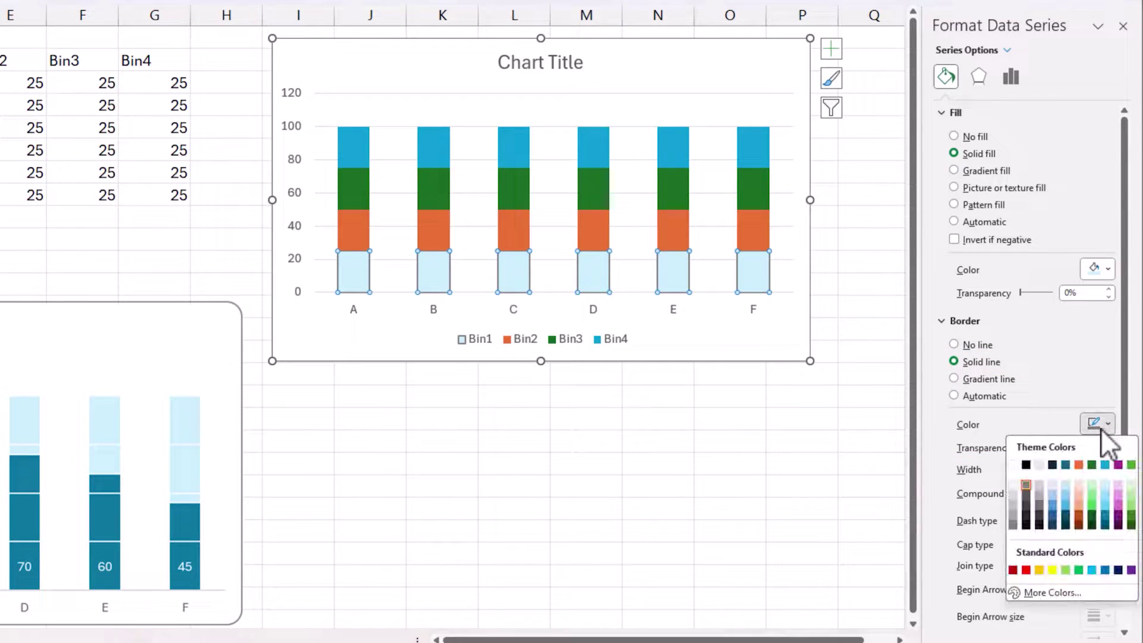
left_click(1016, 465)
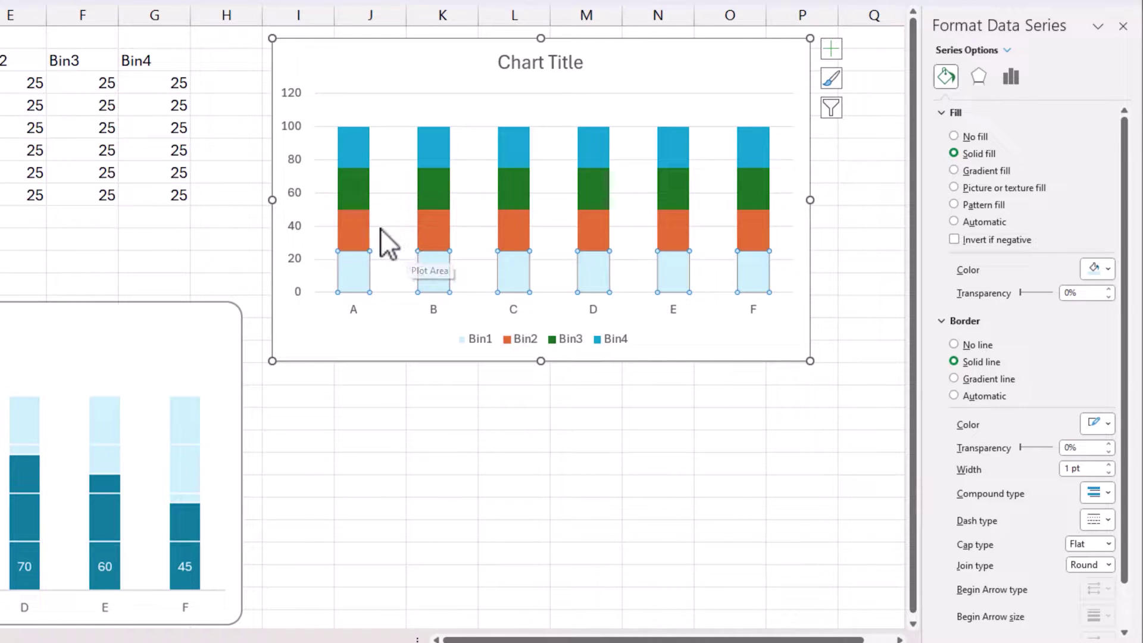
- Format the Bin2 series with the same light blue solid fill and a 1 pt solid white border
left_click(1009, 51)
left_click(1027, 210)
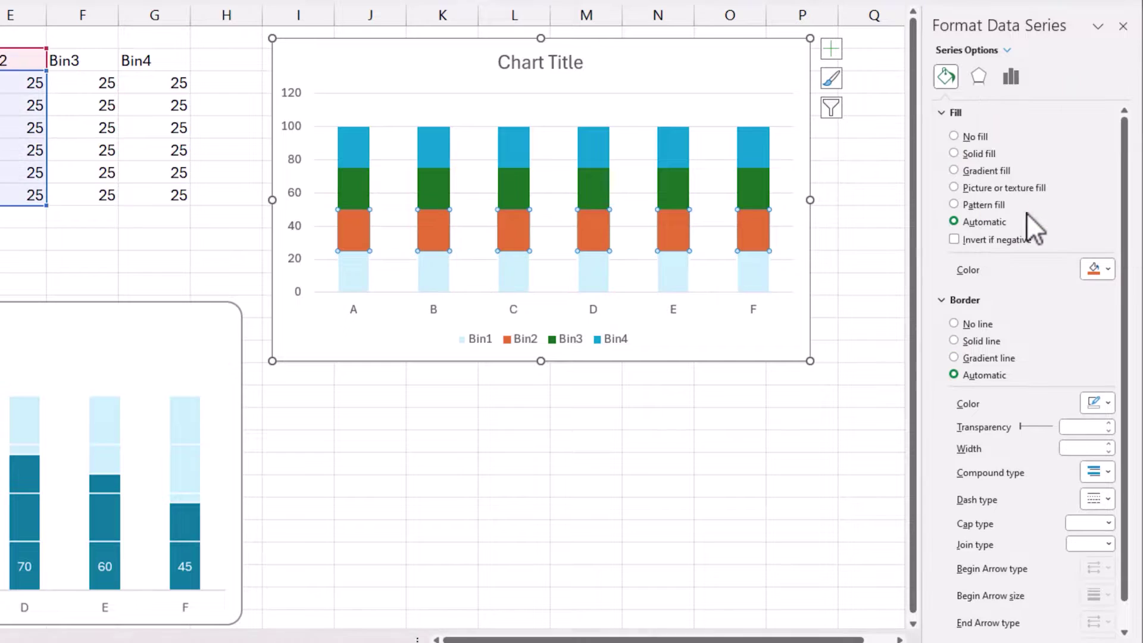
left_click(981, 154)
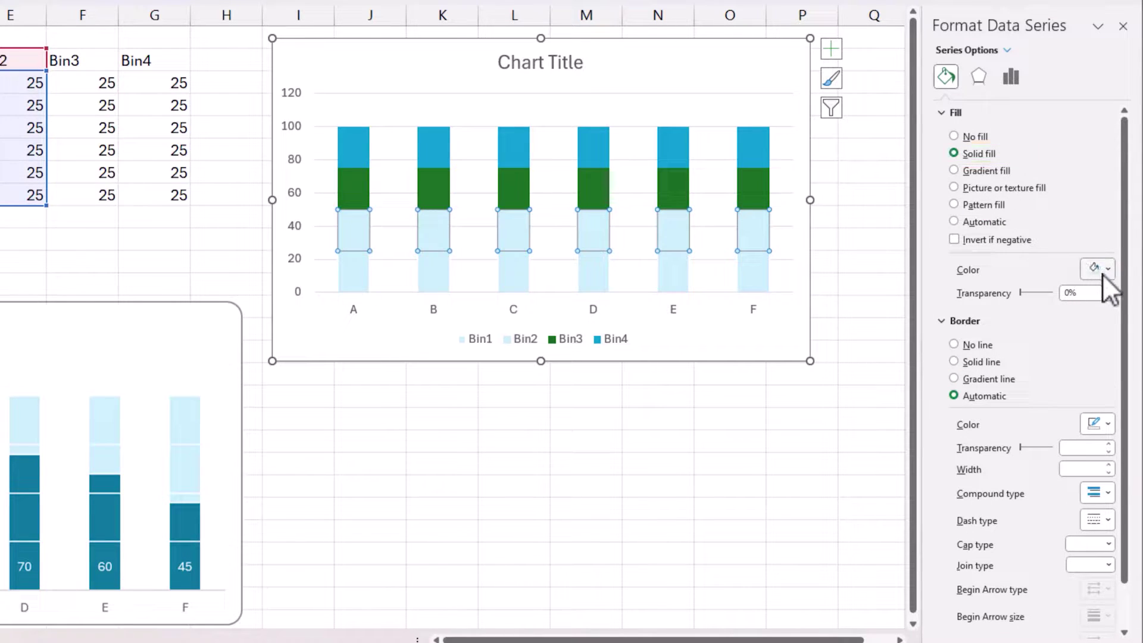
left_click(976, 362)
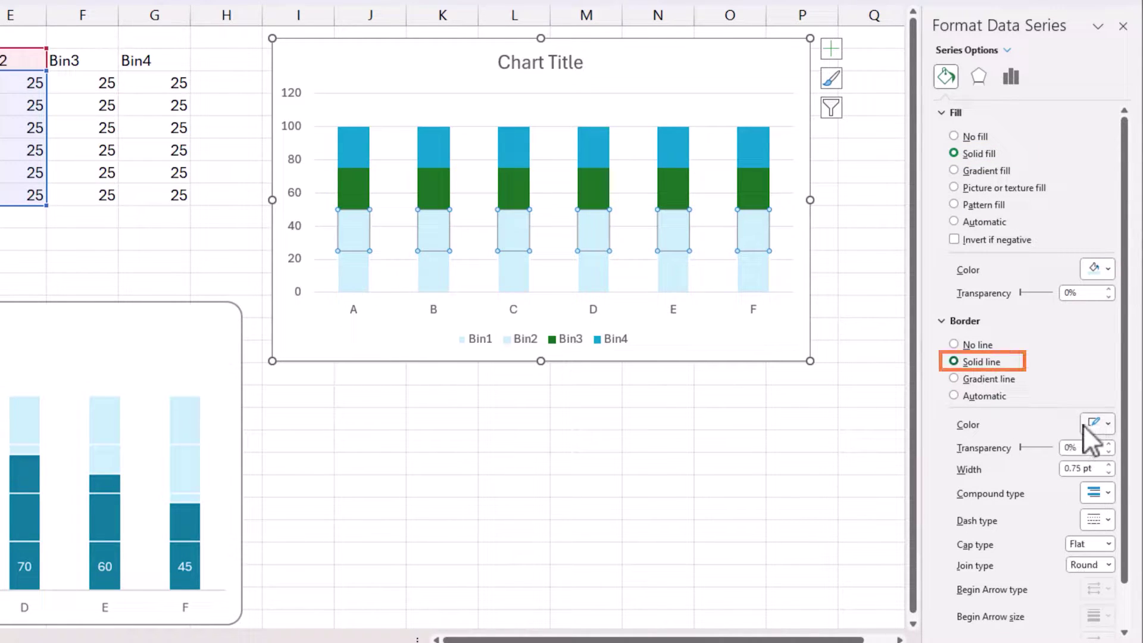
left_click(1109, 465)
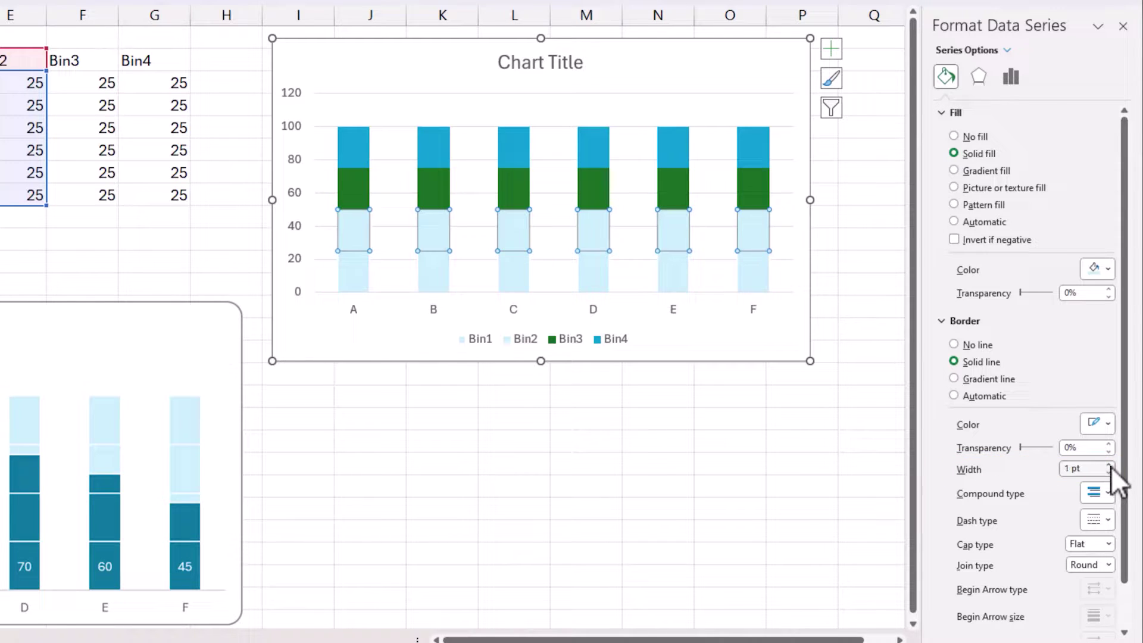
- Format the Bin3 series with the same lightest blue solid fill and a 1 pt solid white border
left_click(1008, 52)
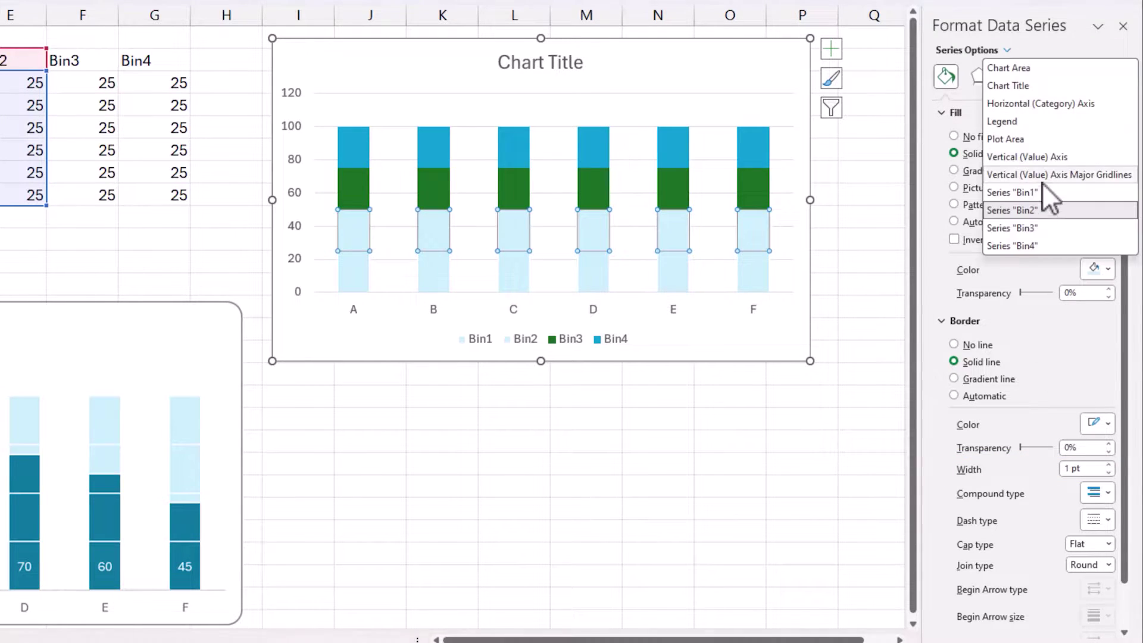
left_click(1045, 226)
left_click(989, 156)
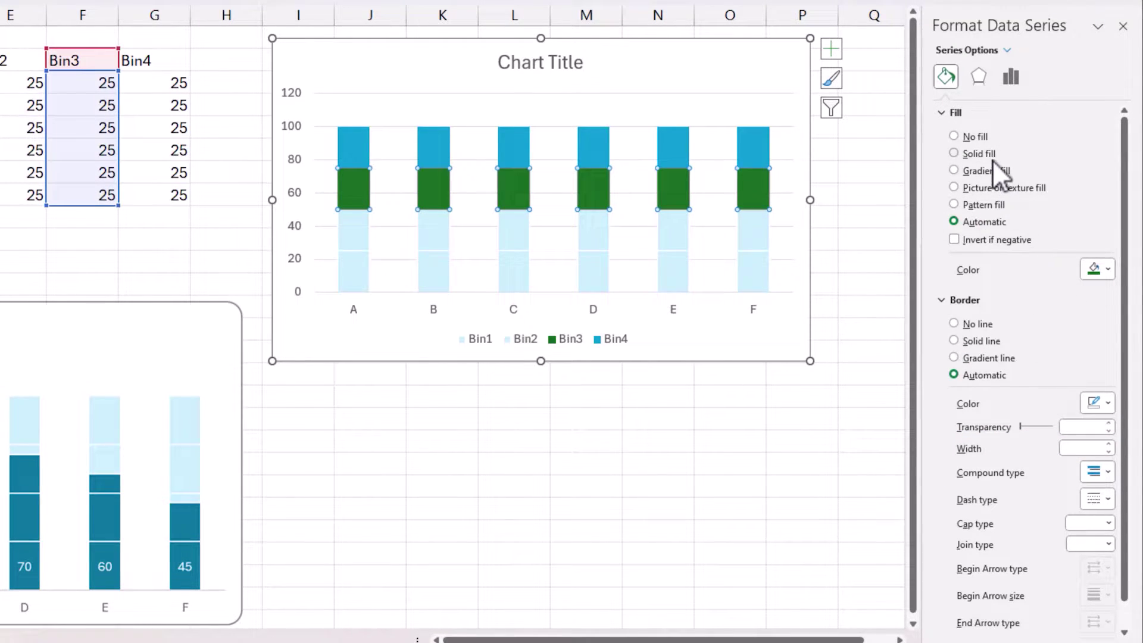
left_click(1105, 266)
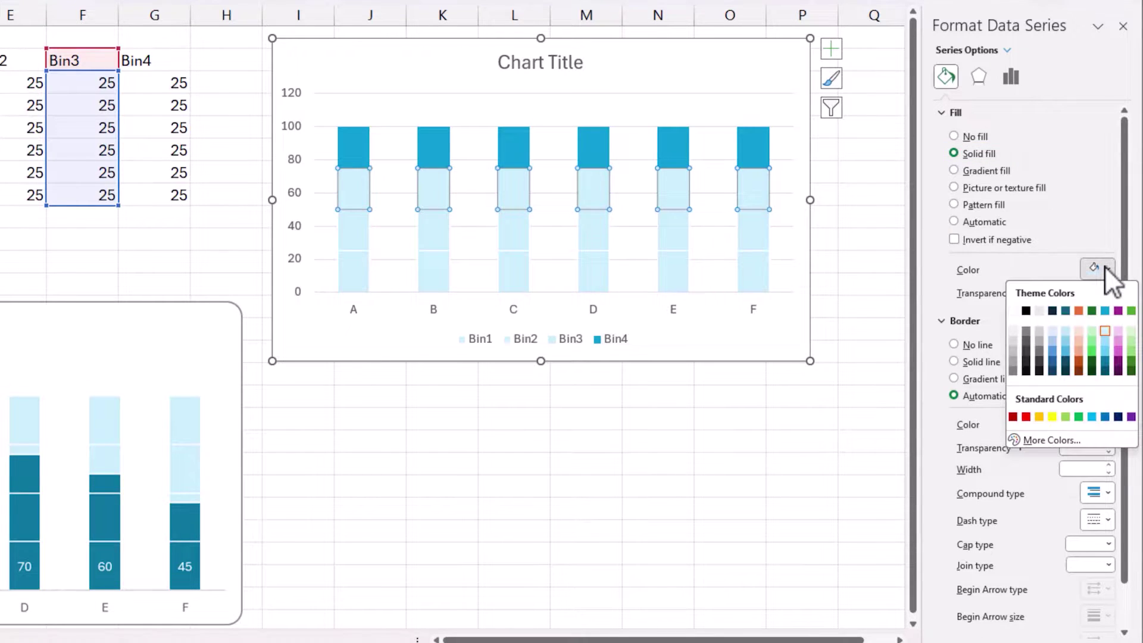
left_click(1105, 265)
left_click(985, 360)
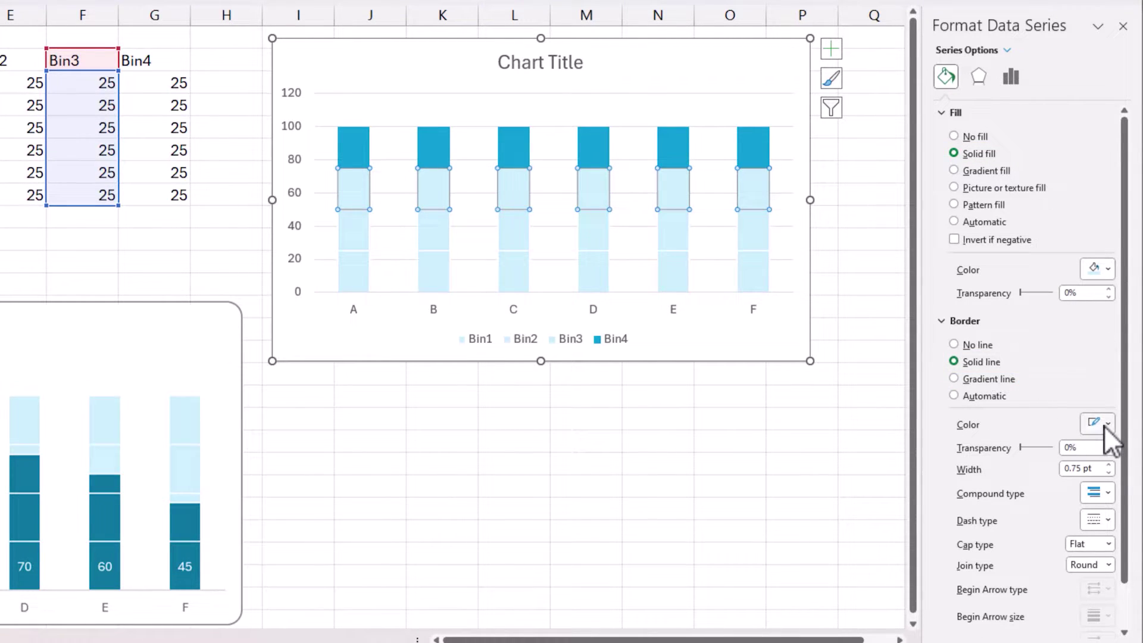
left_click(1108, 465)
- Give the Bin4 series the matching light blue solid fill and a solid white border 1 pt wide
left_click(1007, 50)
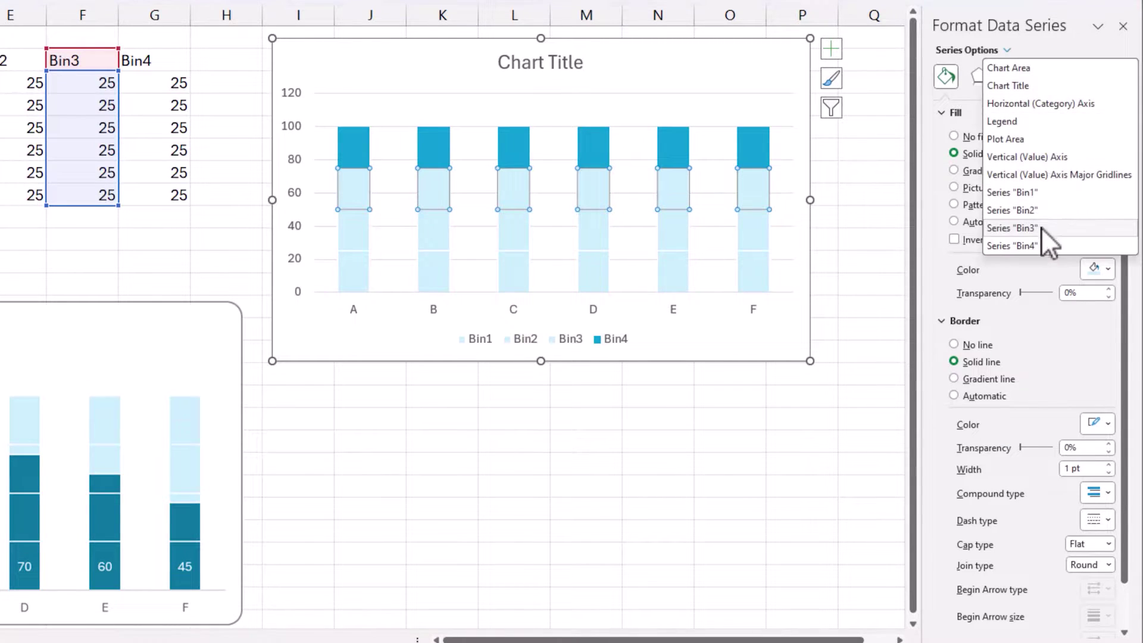
left_click(1043, 246)
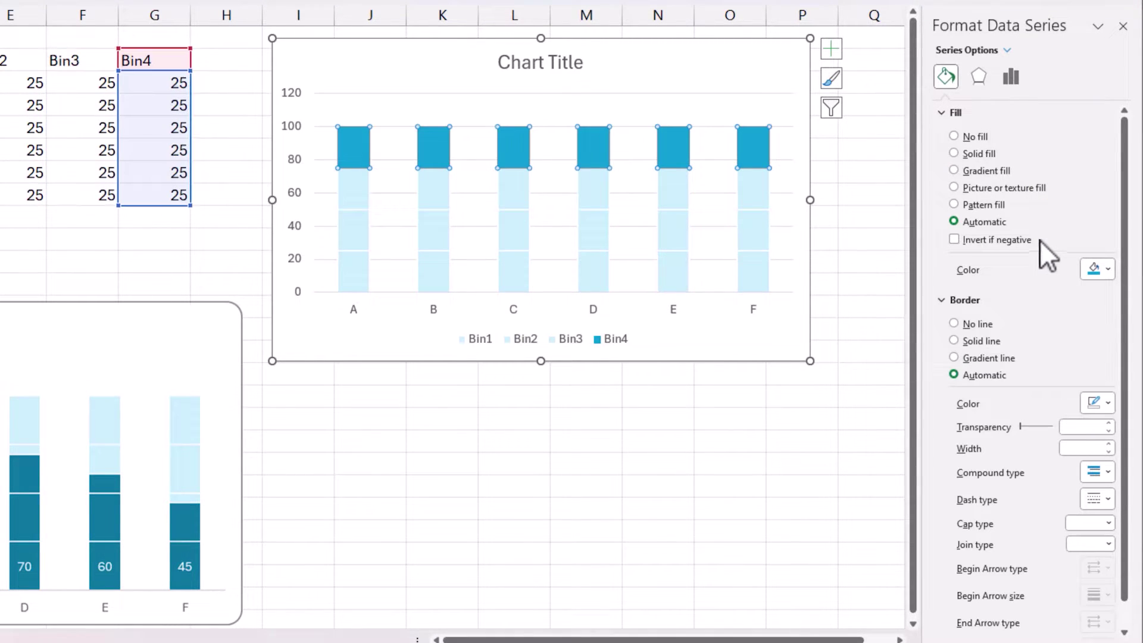
left_click(980, 153)
left_click(996, 364)
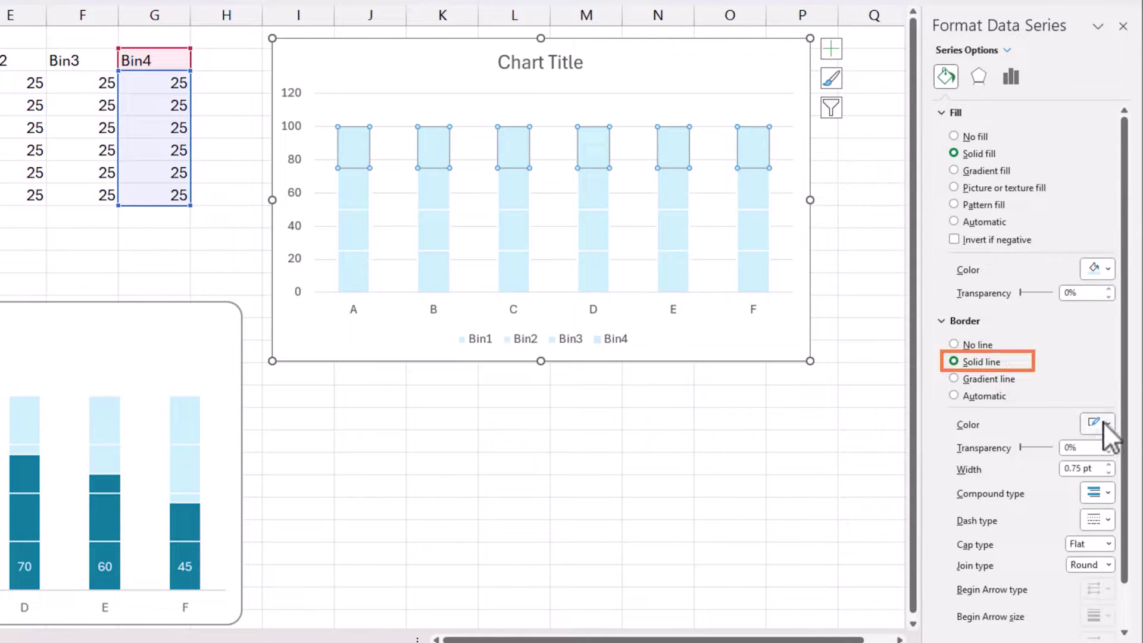
left_click(1108, 465)
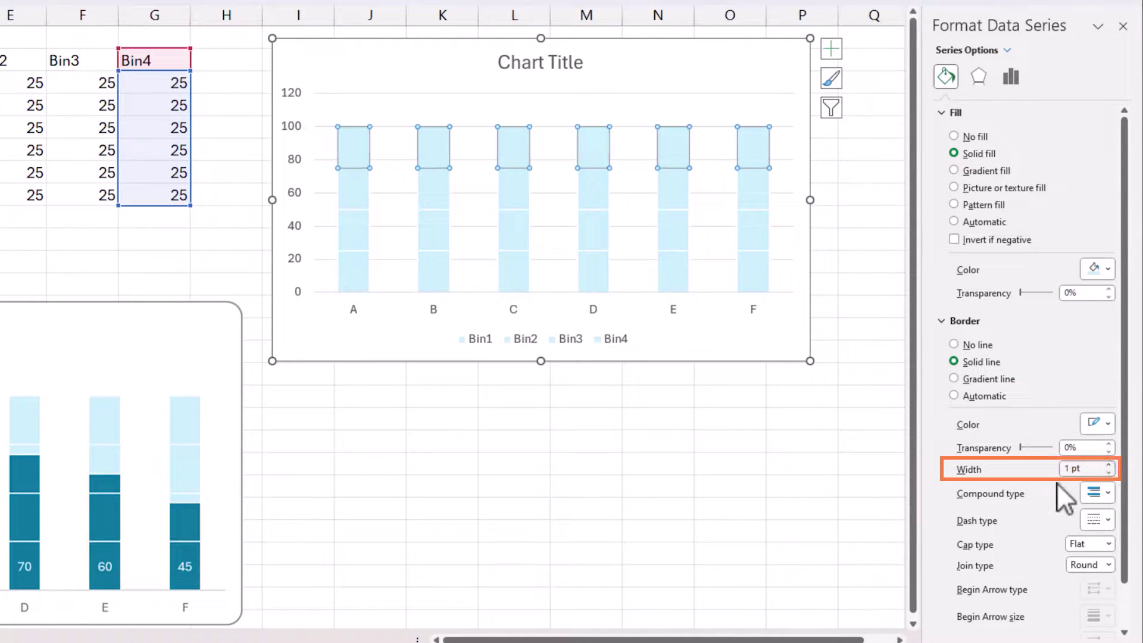
- Set the new chart's major gridlines to no line and move the chart down to about row 10, clearing the columns beside the table
left_click(719, 56)
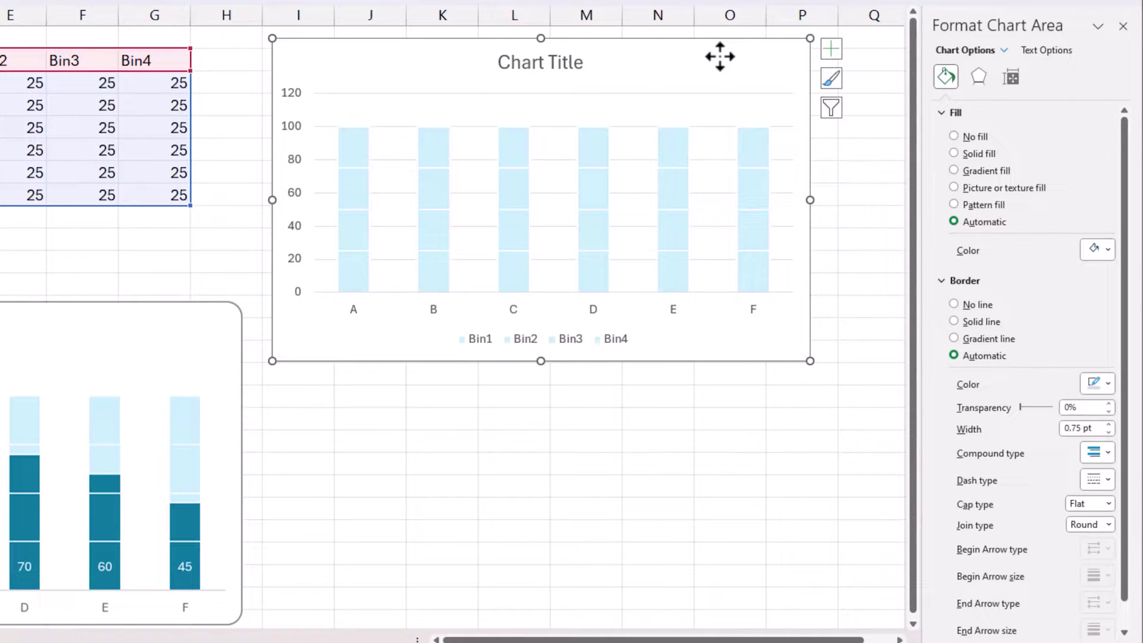
right_click(640, 125)
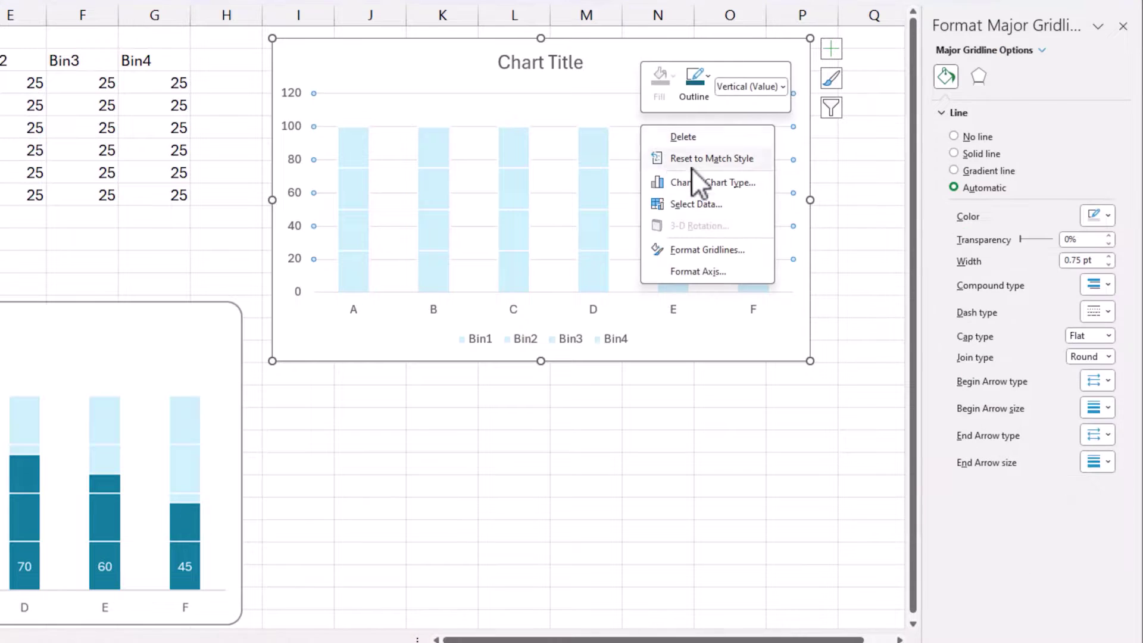
left_click(709, 250)
left_click(974, 137)
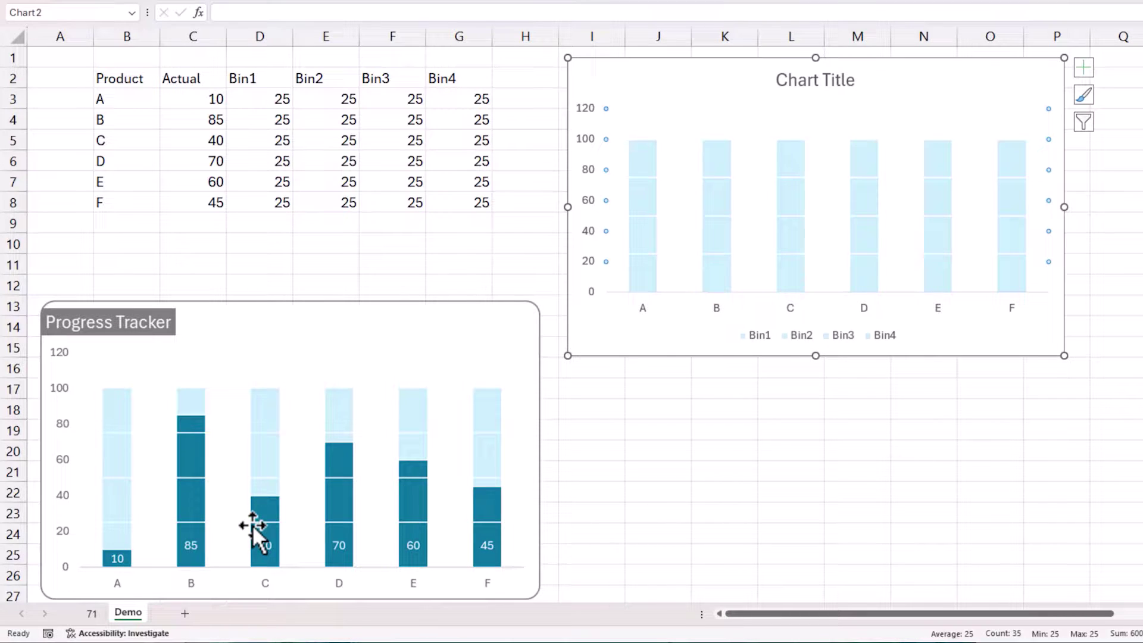
left_click_drag(613, 64, 623, 248)
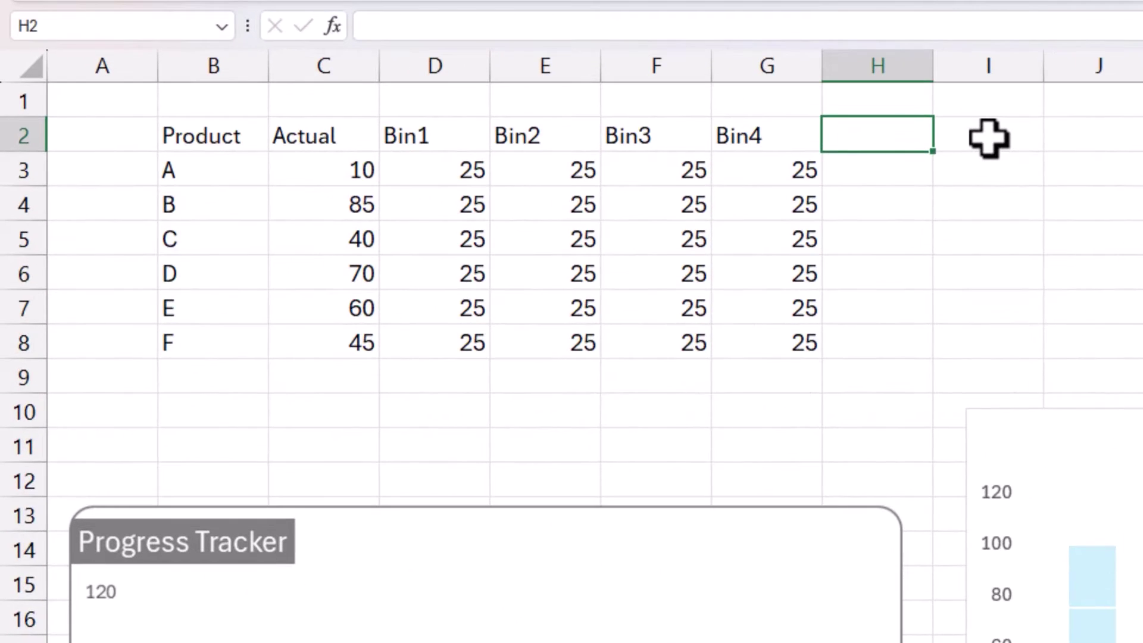
- Enter the column header Bin1A in cell H2
type("Bin")
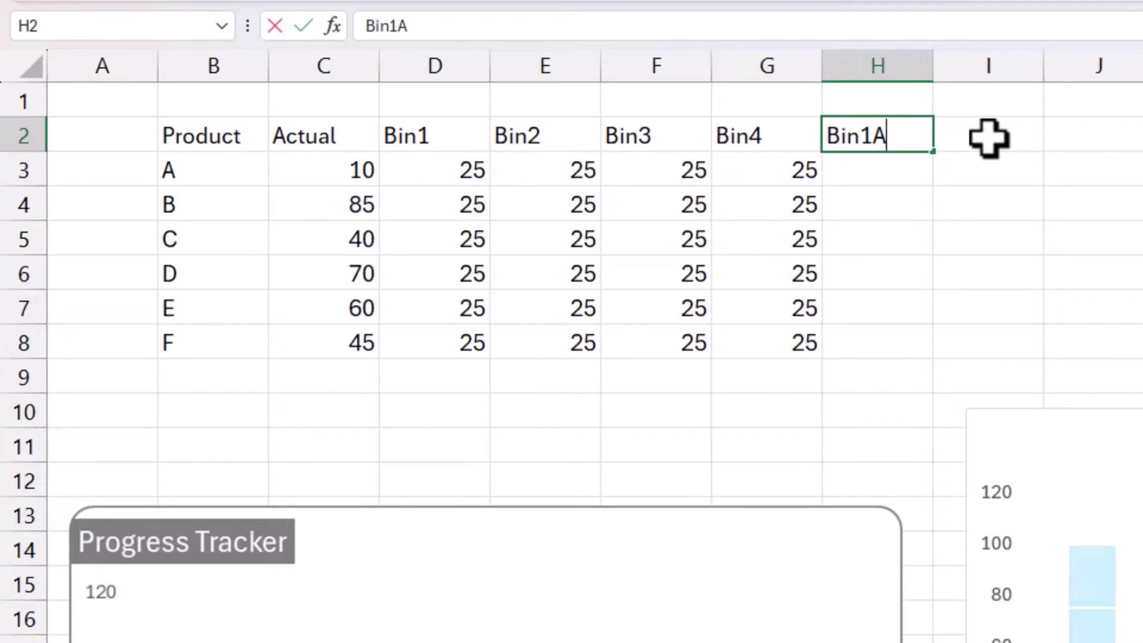
type("1A")
key("Return")
key("Up")
key("Down")
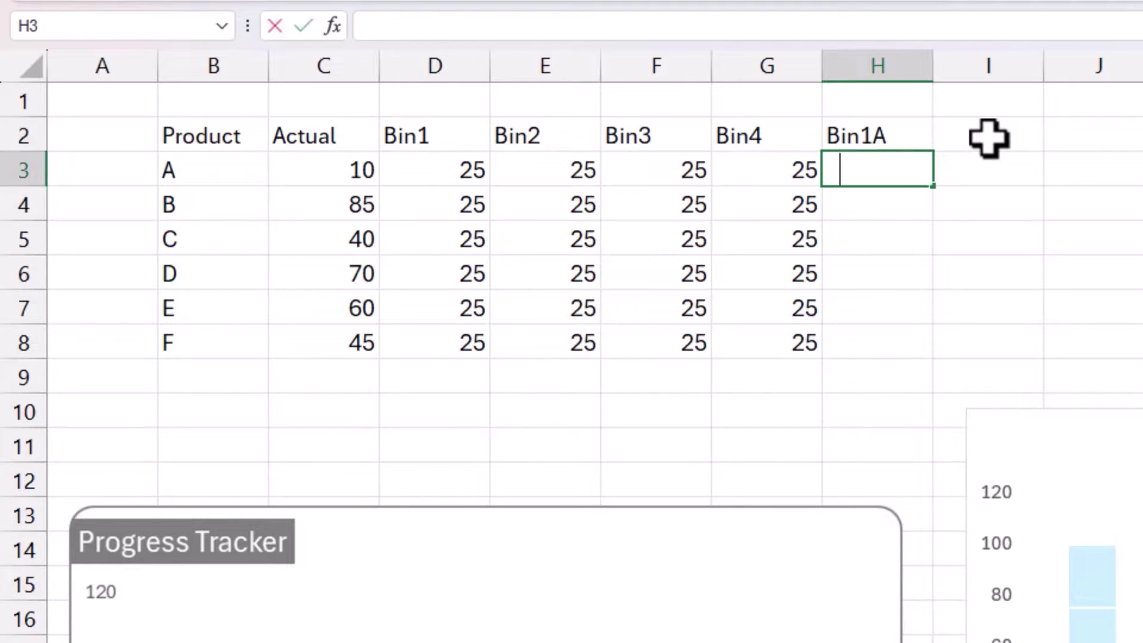
- Enter =MIN(C3,D3) in H3 and fill it down through H8
type("=min(")
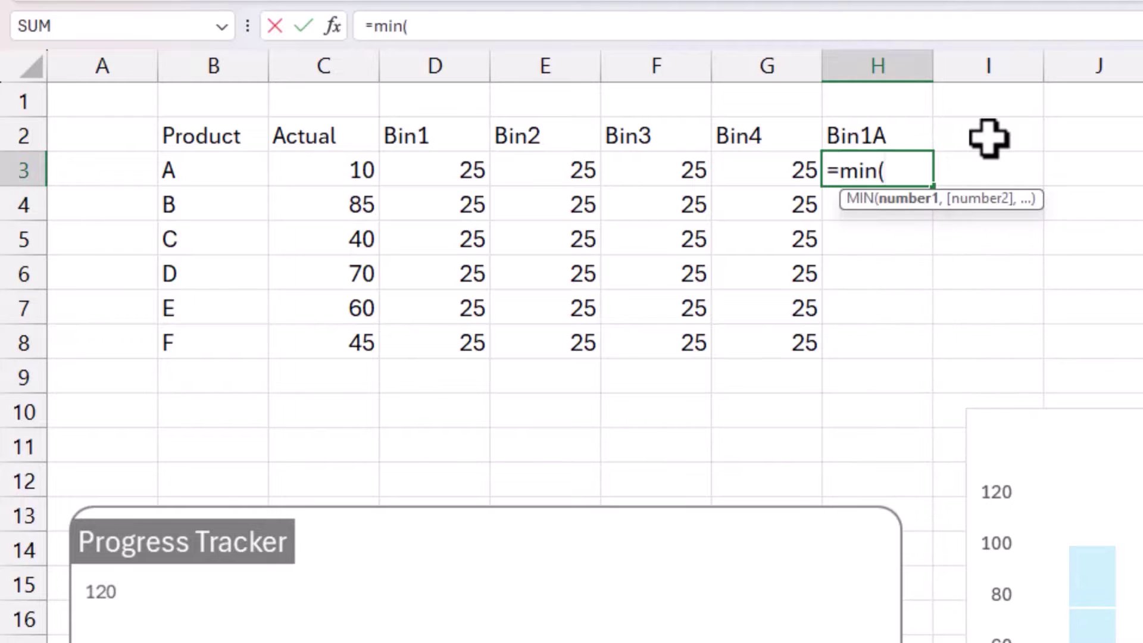
left_click(334, 171)
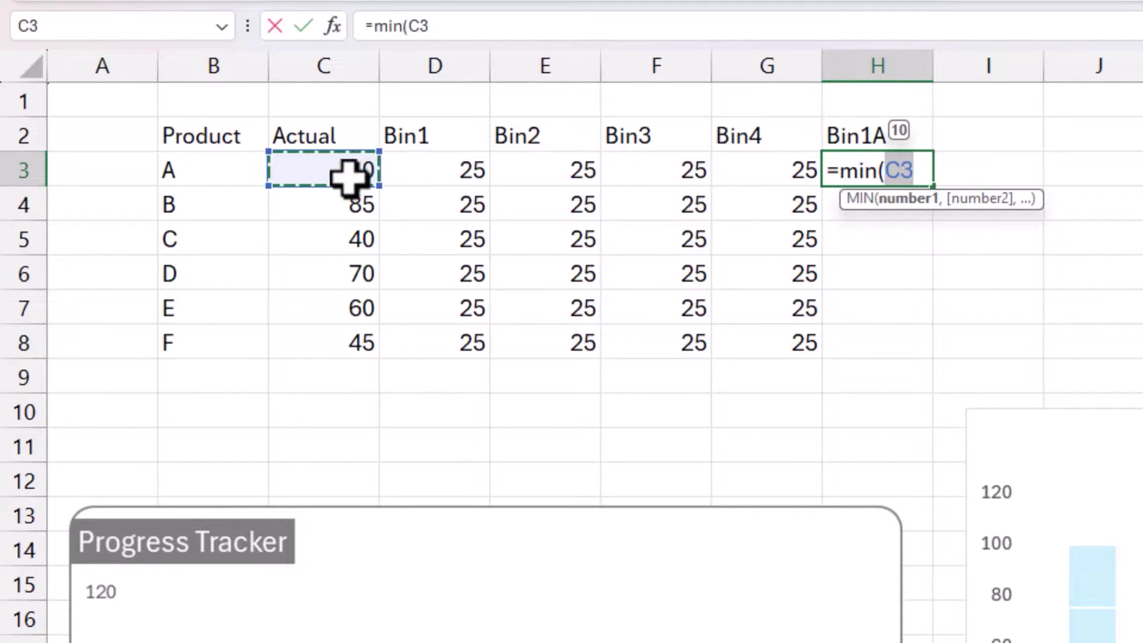
type(",")
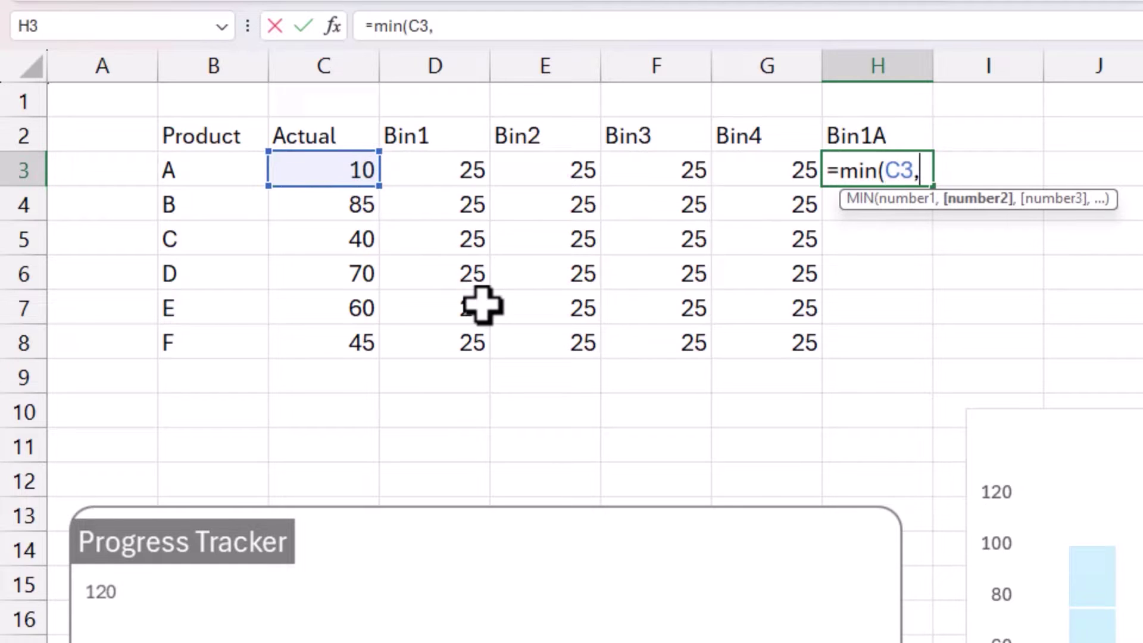
left_click(449, 169)
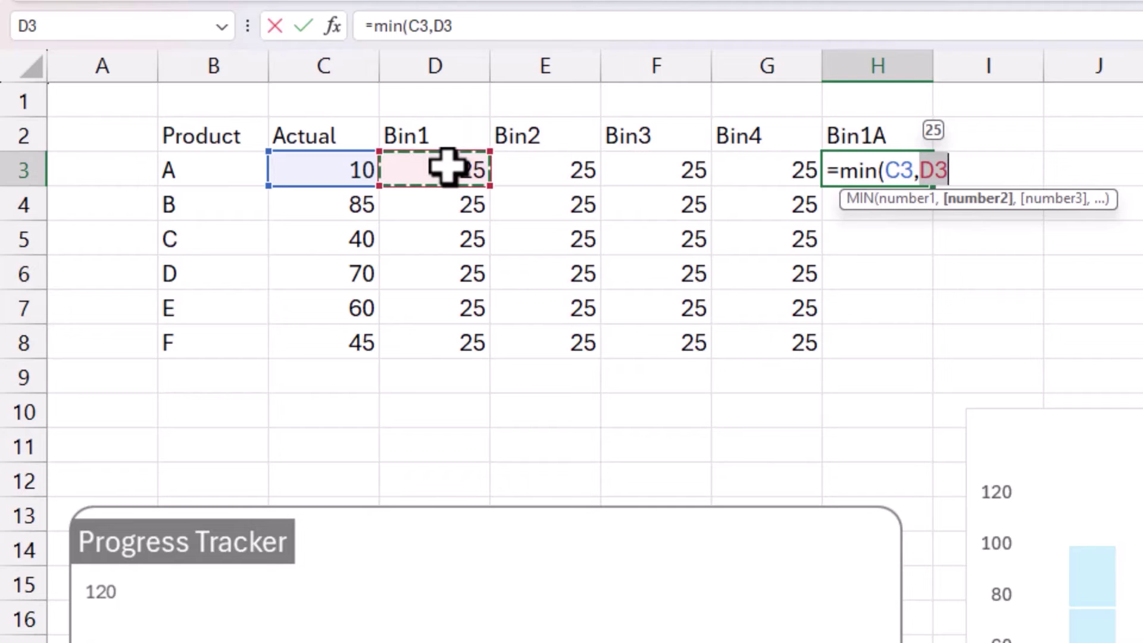
left_click(497, 27)
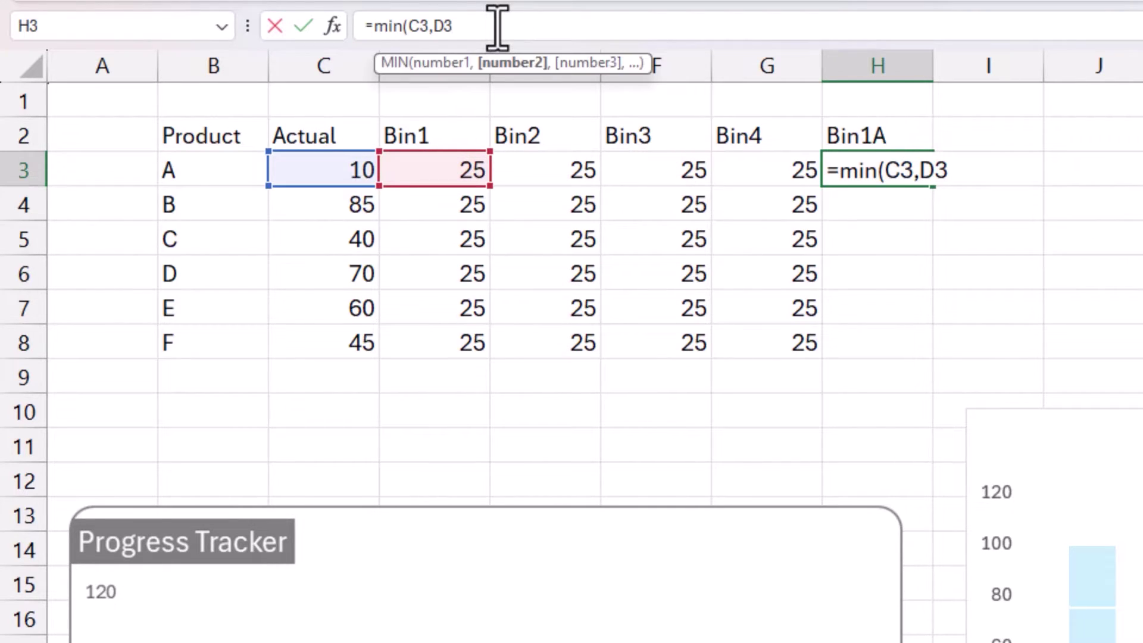
type(")")
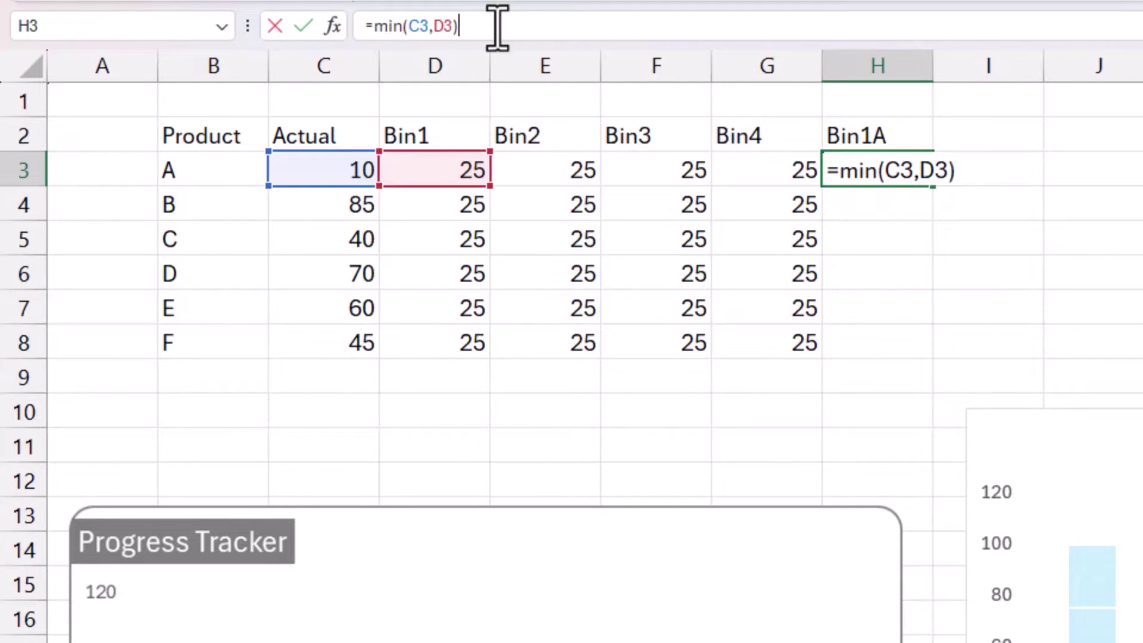
key("ctrl+Return")
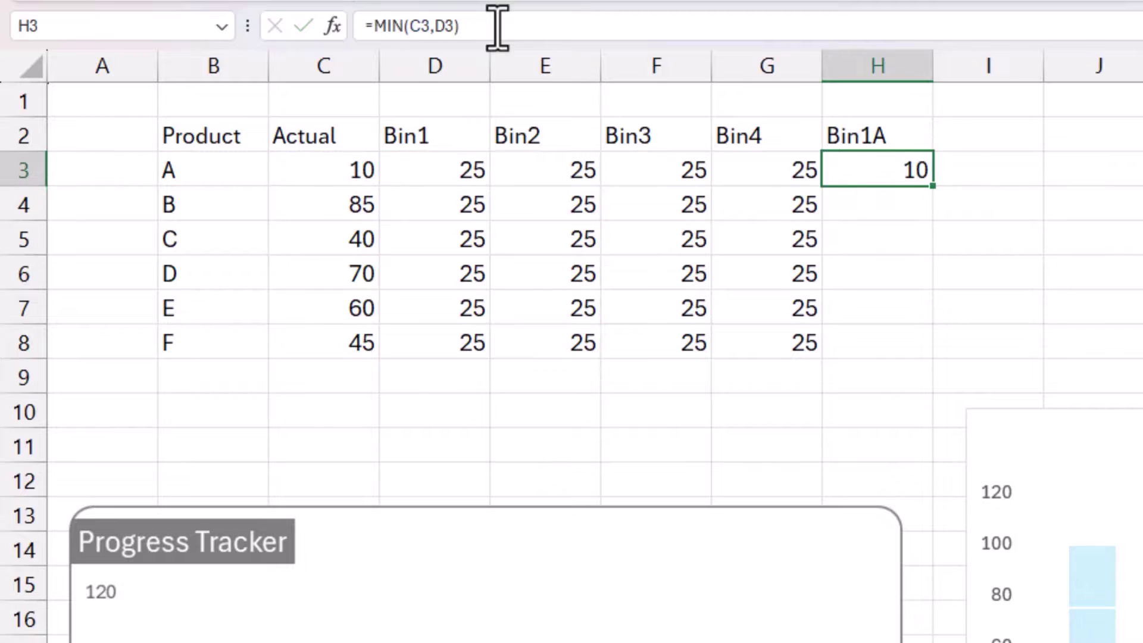
left_click_drag(933, 191, 930, 356)
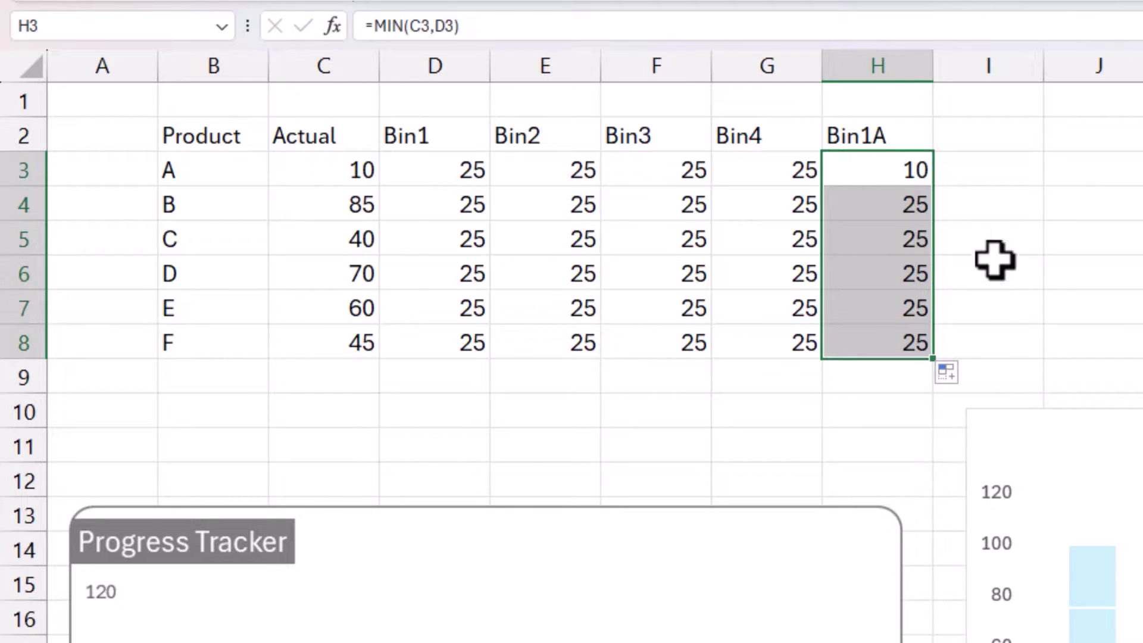
- Enter the column header Bin2A in cell I2
left_click(1018, 118)
type("Bin2A")
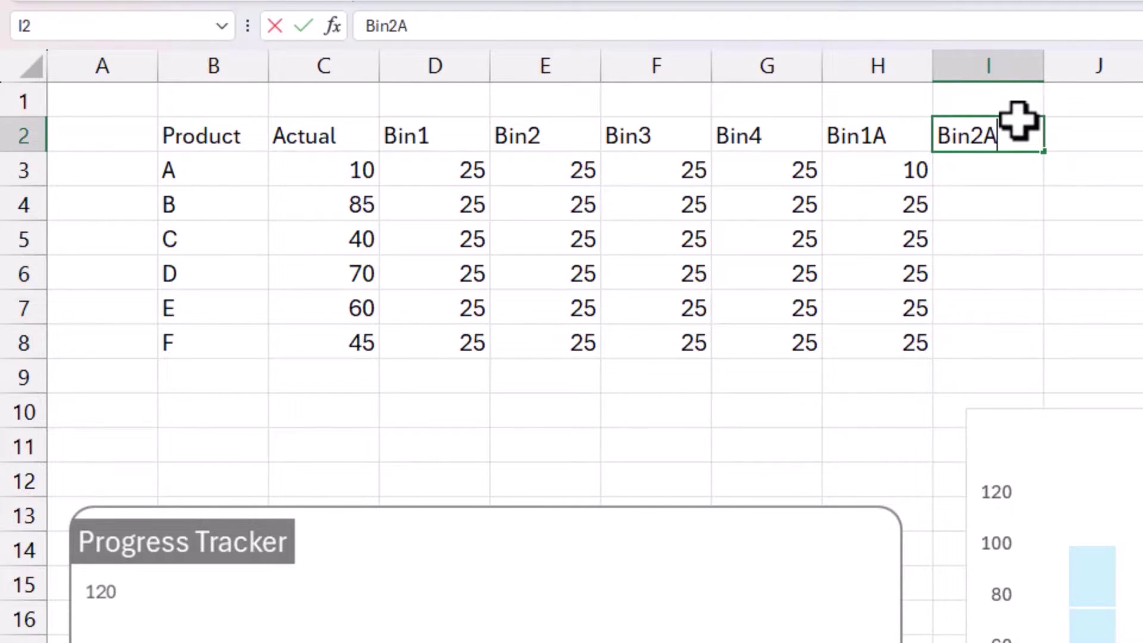
key("Return")
- Enter =MIN(C3-H3,E3) in I3 and fill it down through I8
type("=")
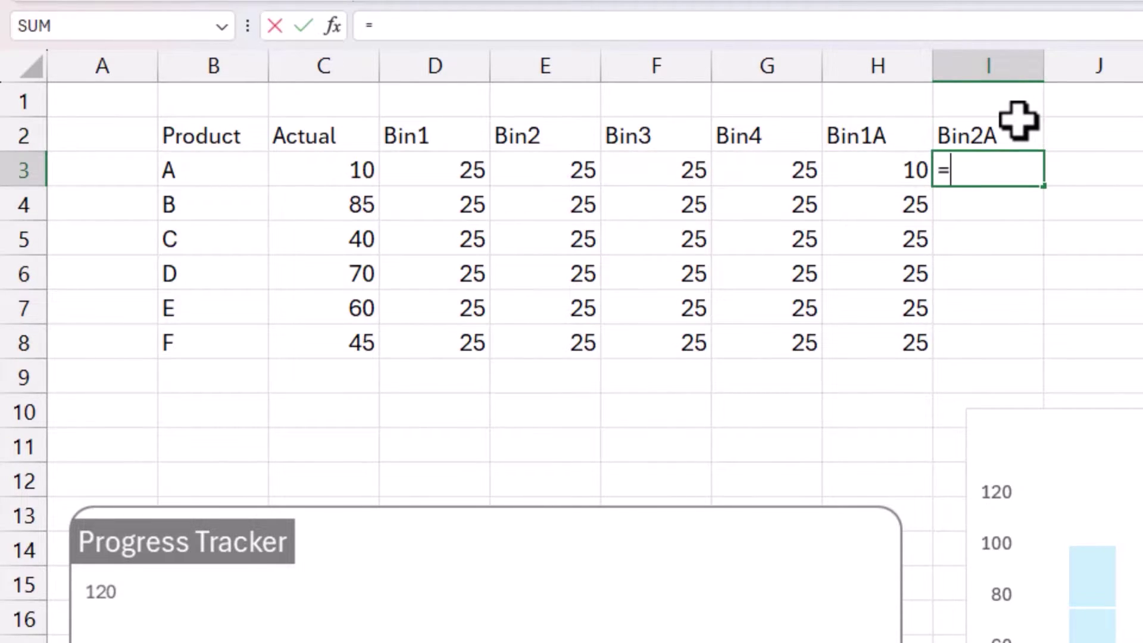
type("Min(")
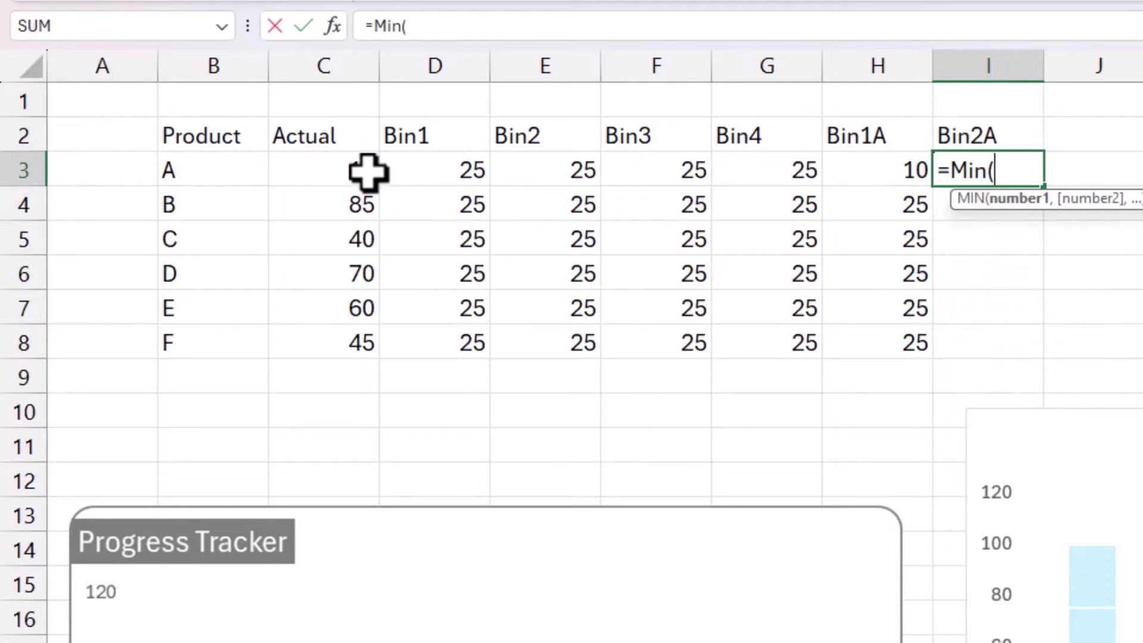
left_click(366, 171)
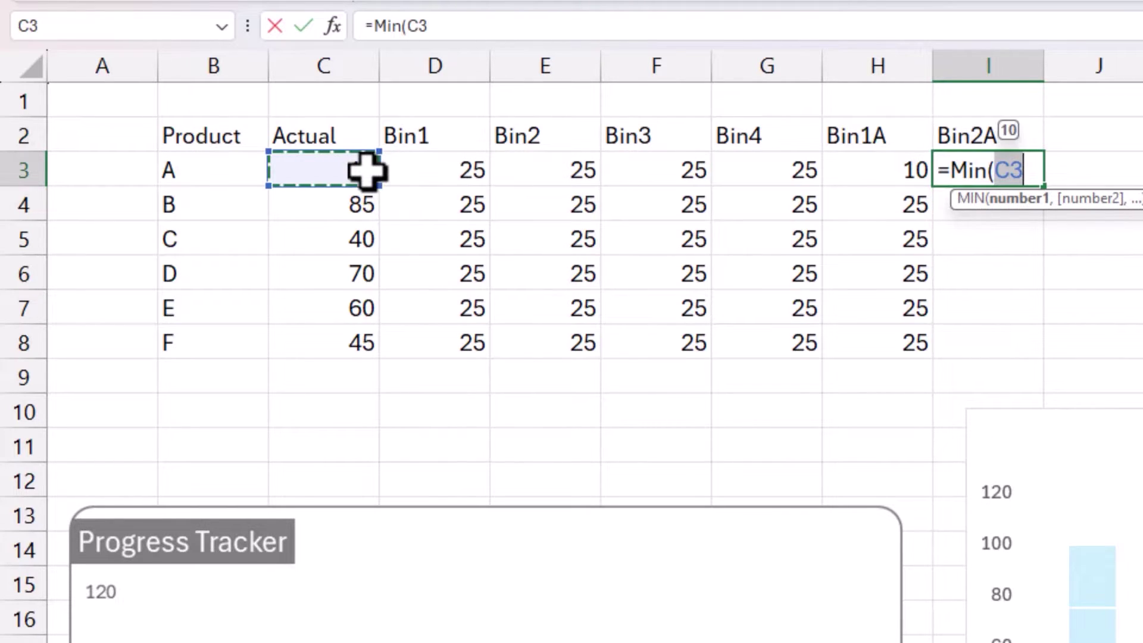
type("-")
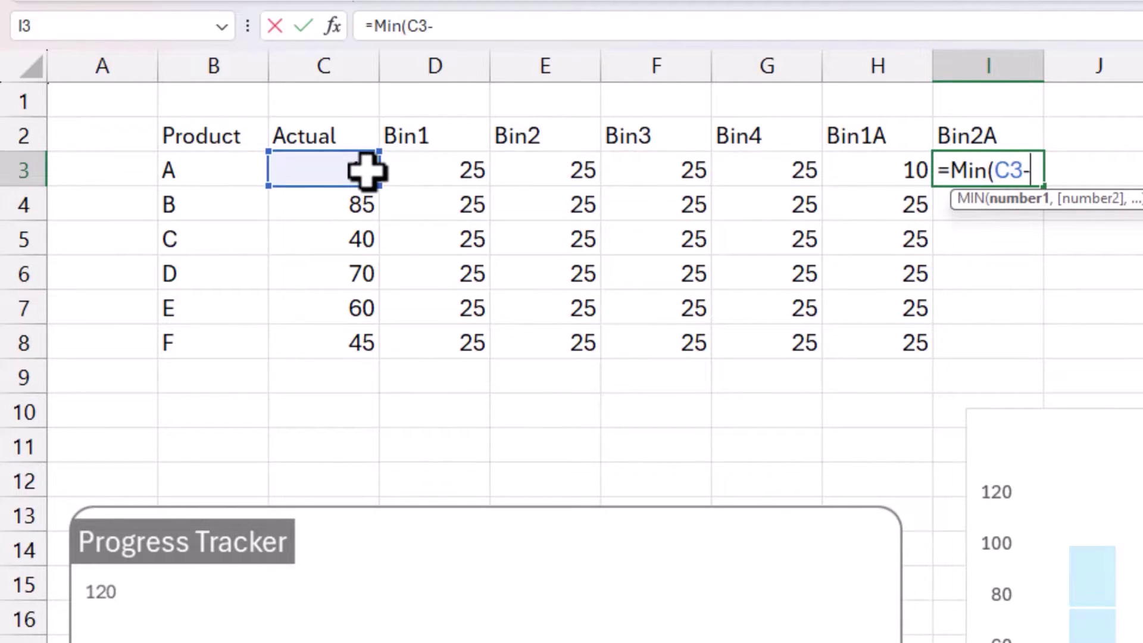
left_click(896, 172)
type(",")
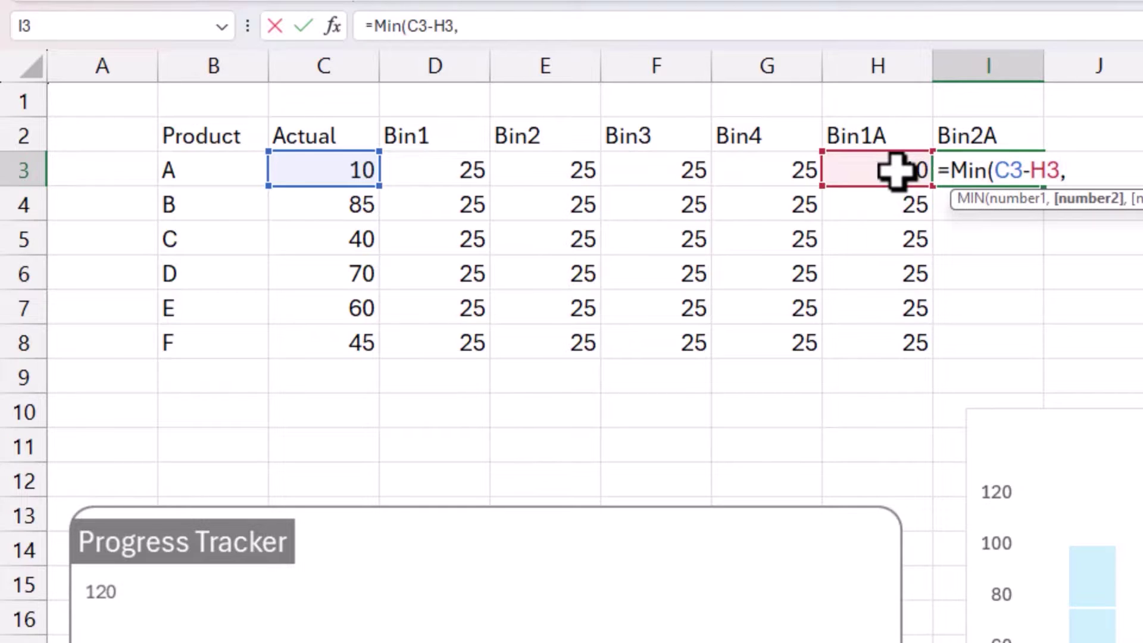
left_click(562, 174)
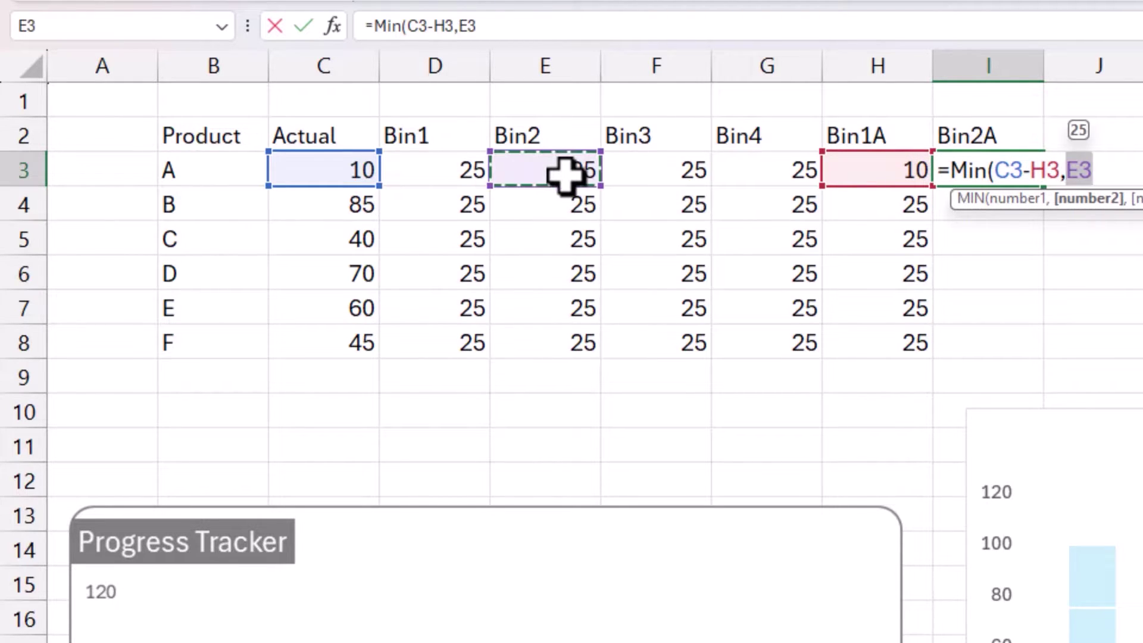
key("Return")
key("Up")
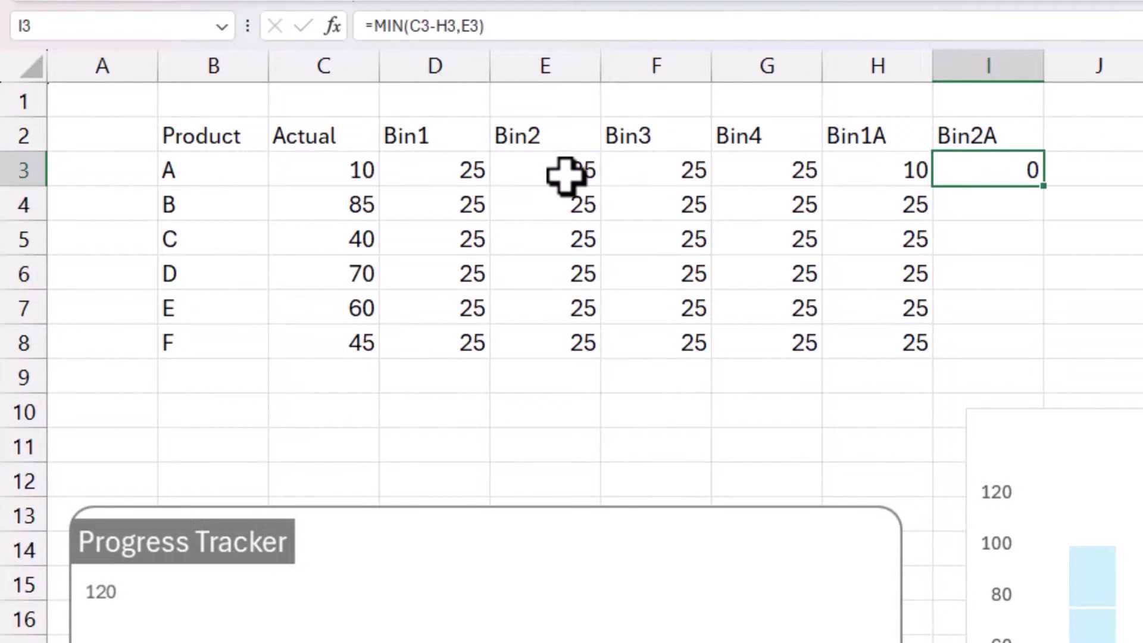
left_click_drag(1044, 185, 1012, 351)
- Examine how the Bin1A and Bin2A formulas split the actual values of products A, B and C
left_click(24, 170)
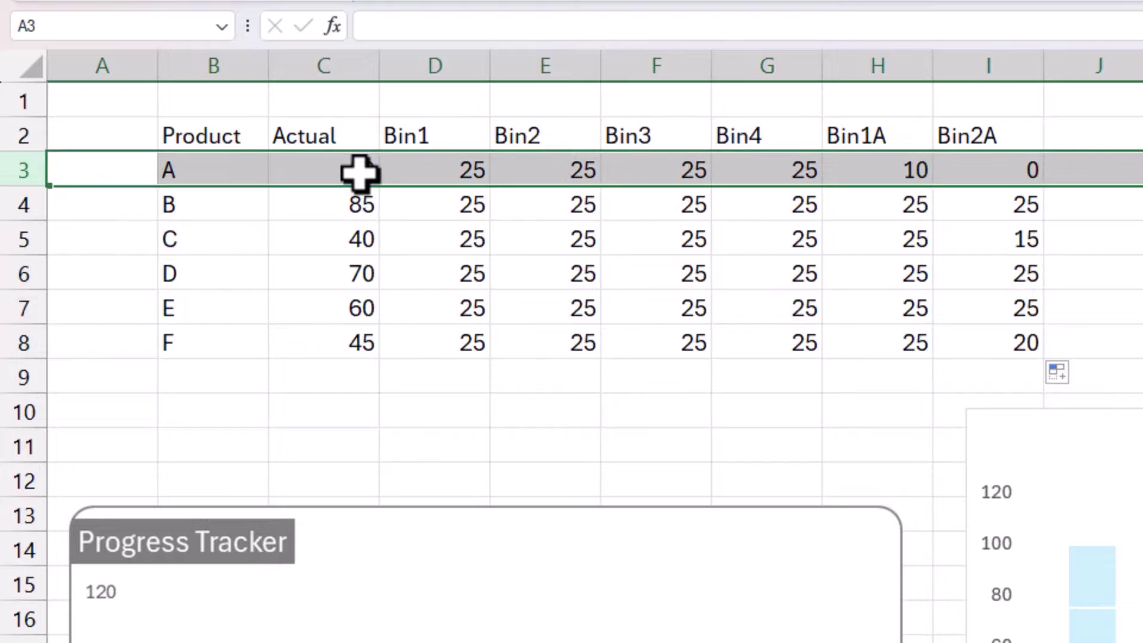
left_click(917, 174)
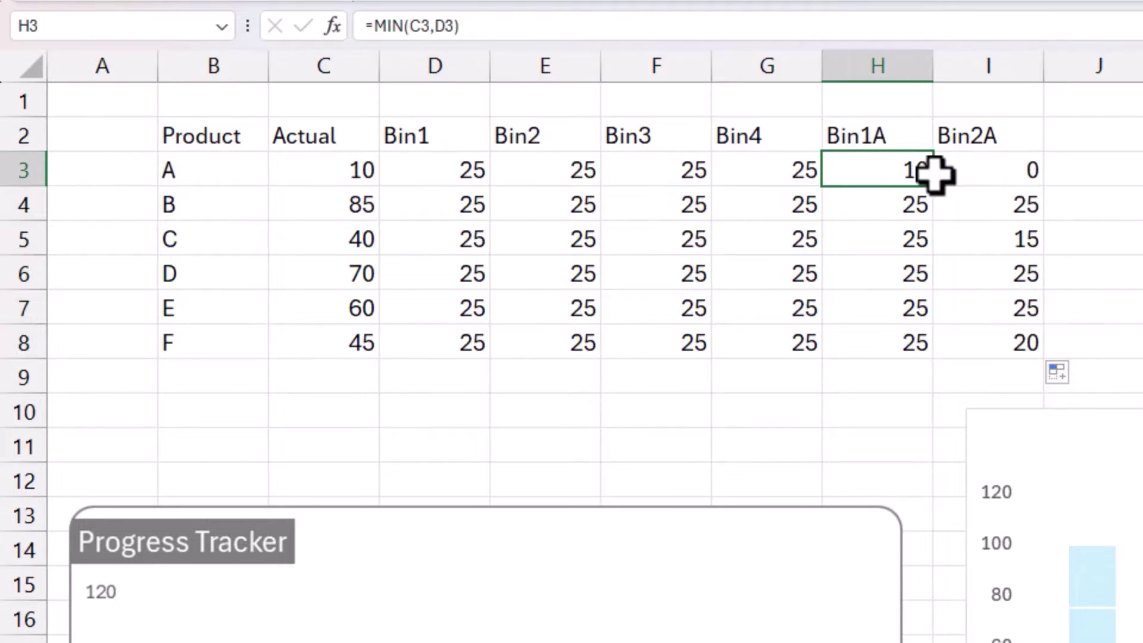
left_click(1005, 176)
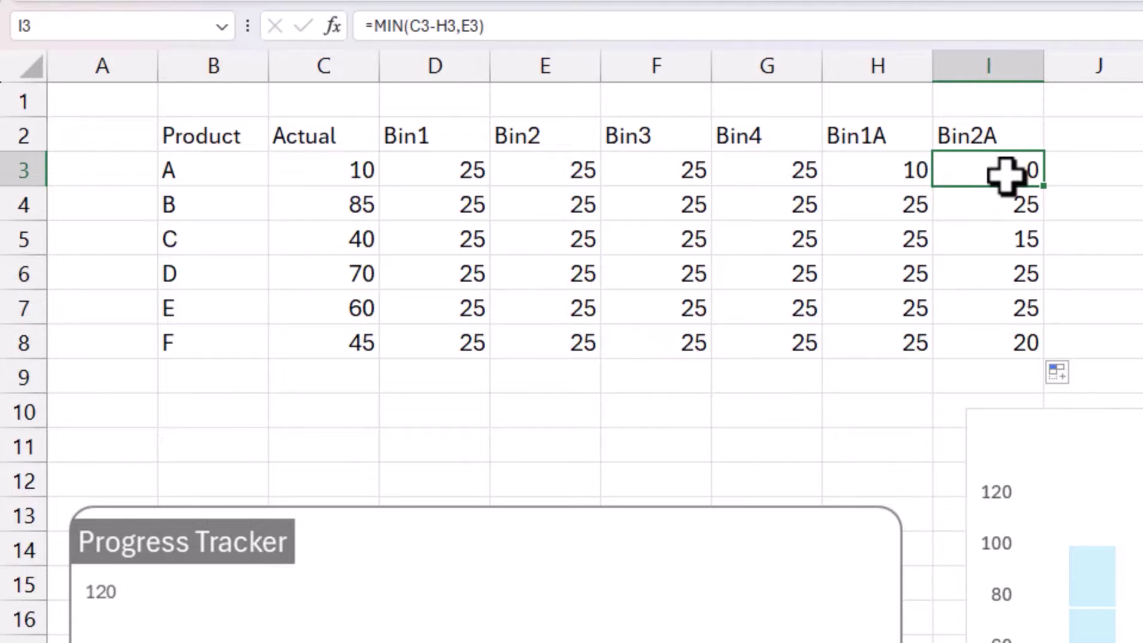
left_click(23, 205)
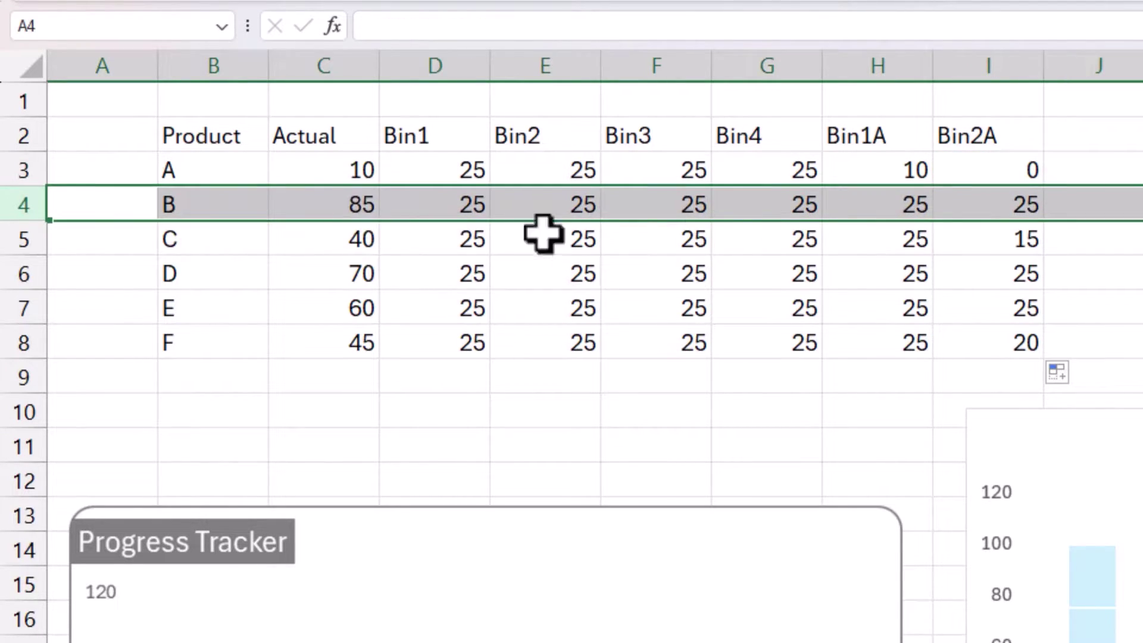
left_click(917, 208)
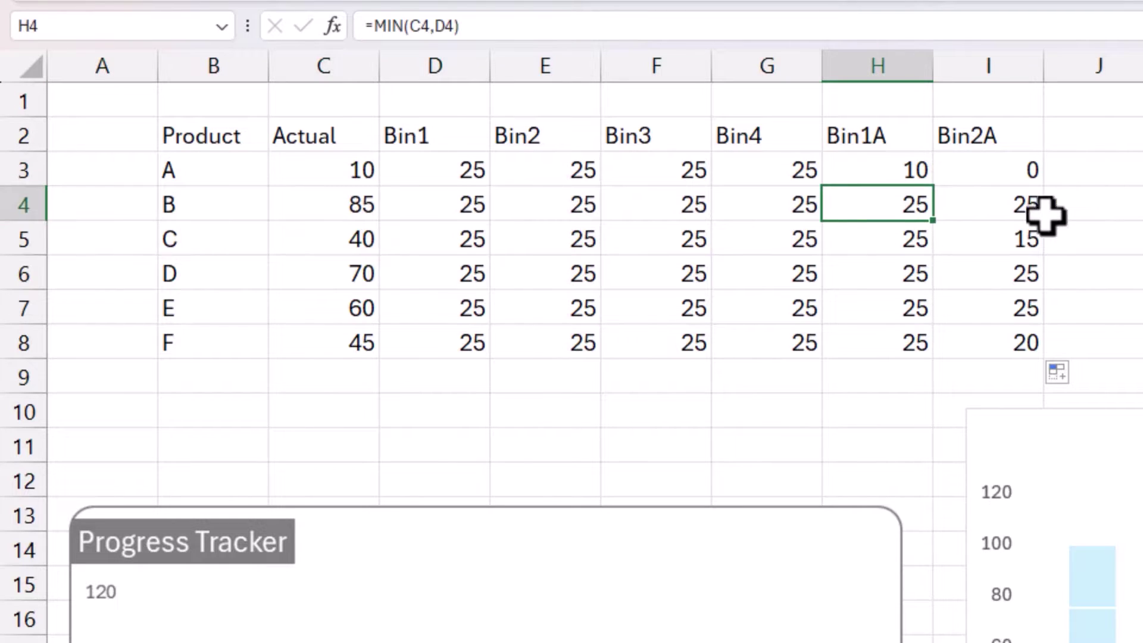
left_click(1019, 215)
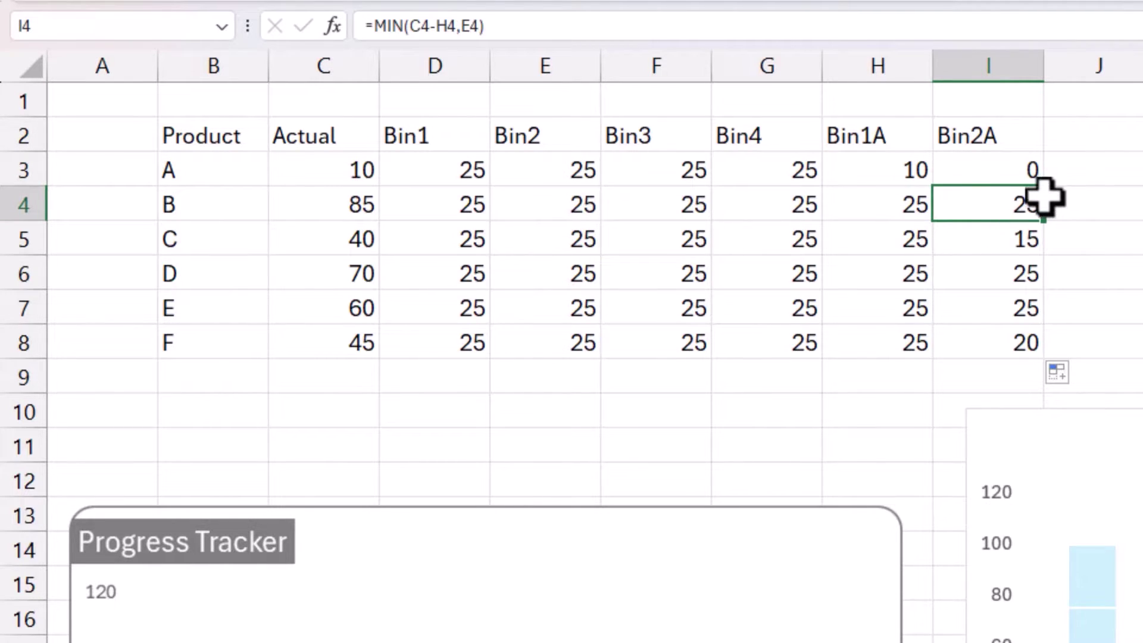
left_click(21, 244)
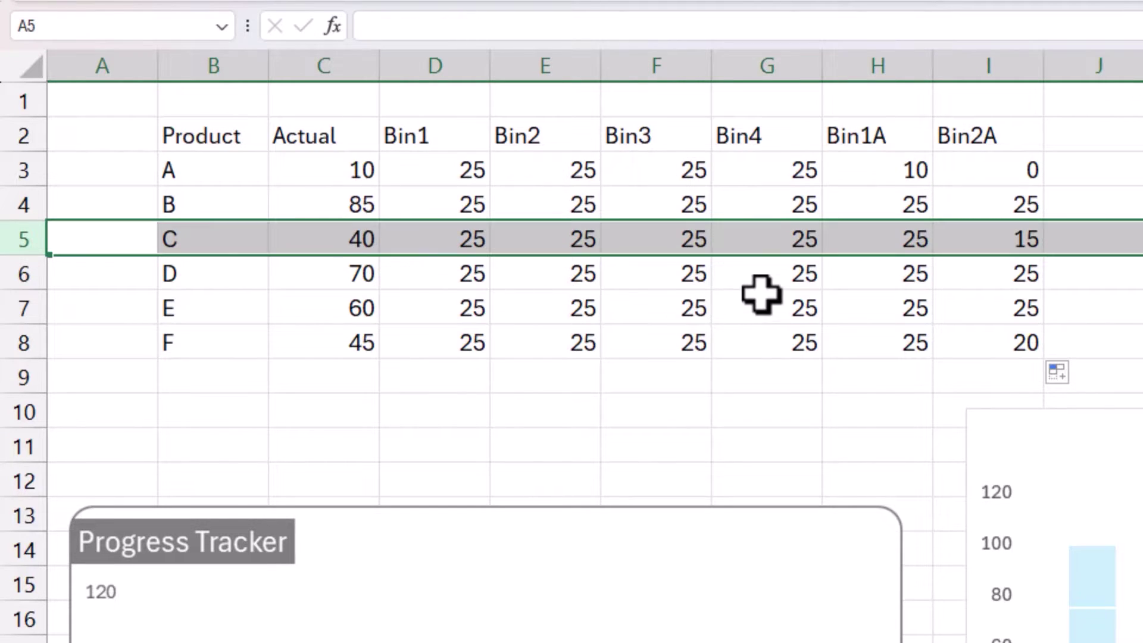
left_click(898, 238)
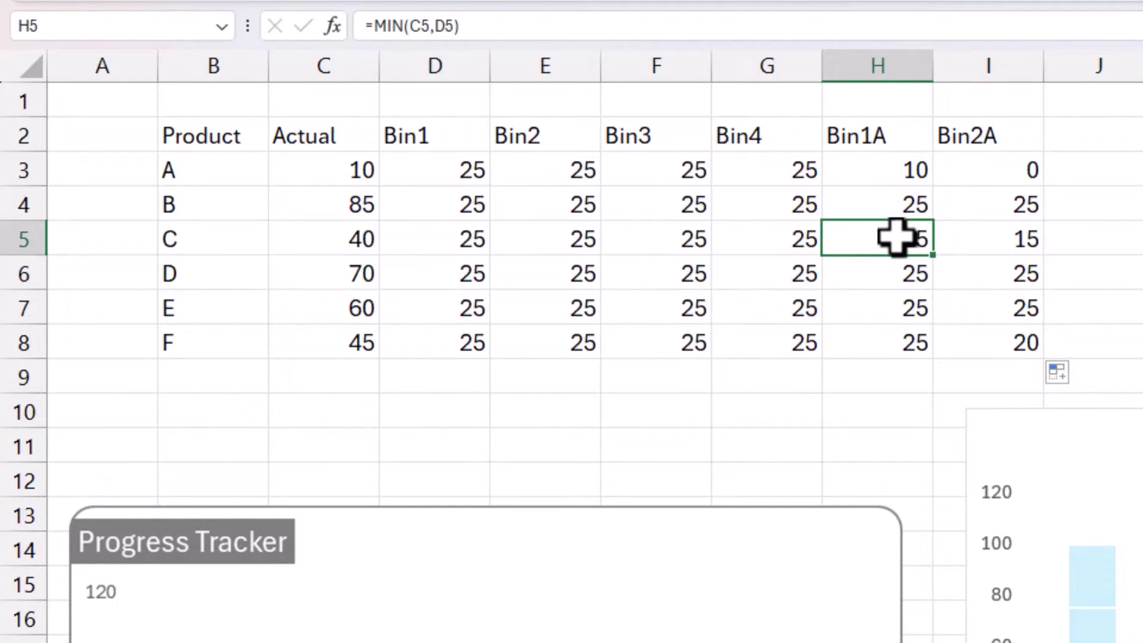
left_click(1018, 241)
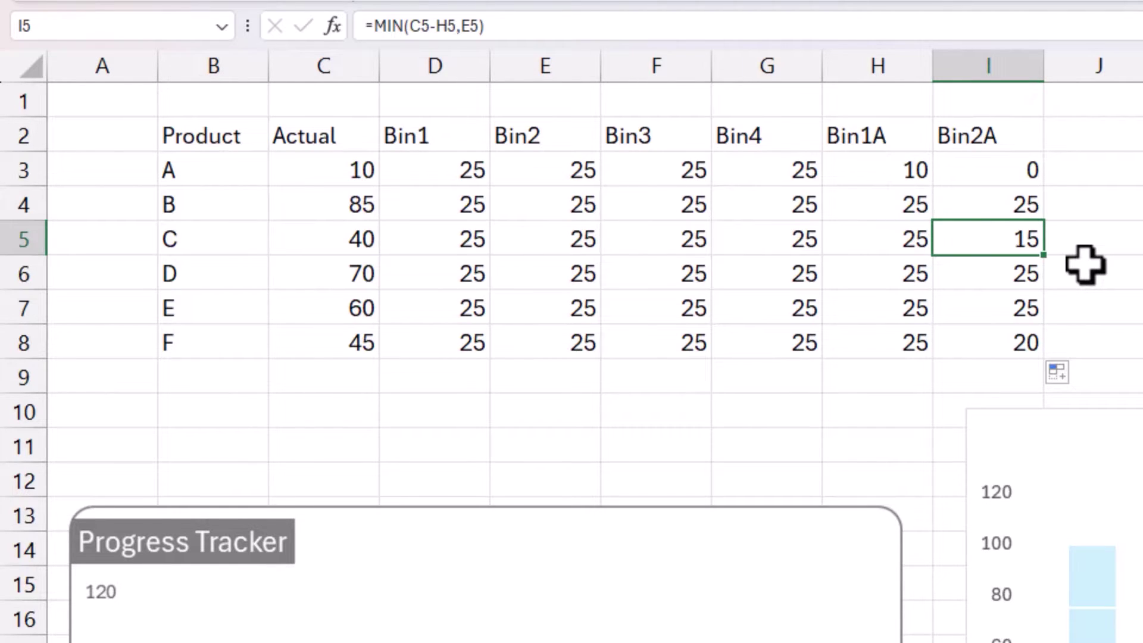
- Enter the column header Bin3A in cell J2
left_click(1088, 145)
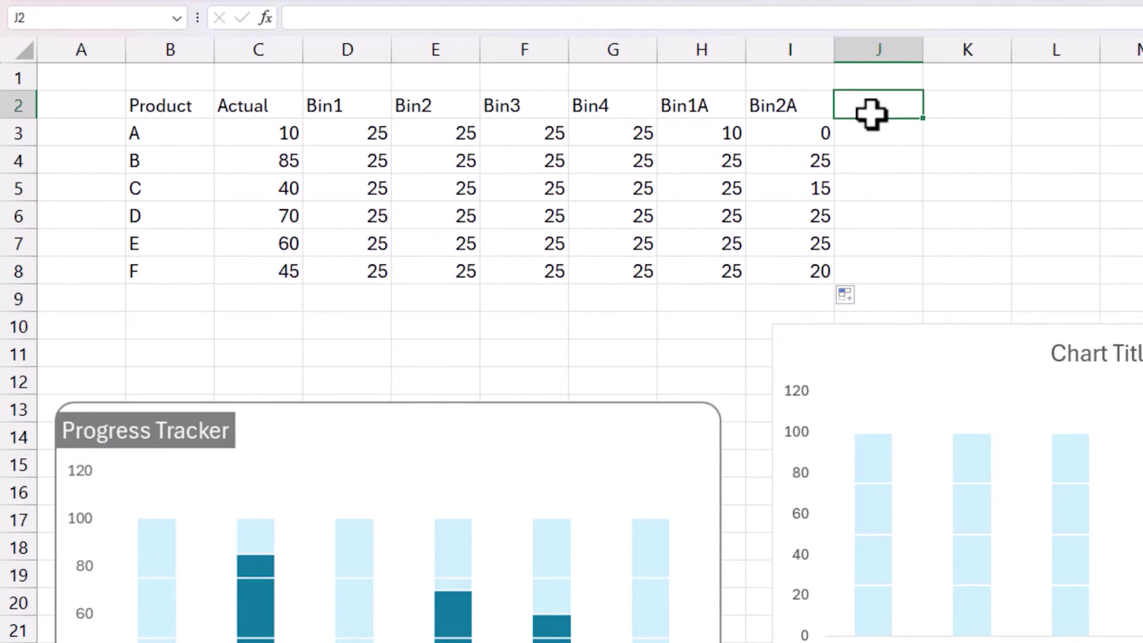
type("Bin3A")
key("Return")
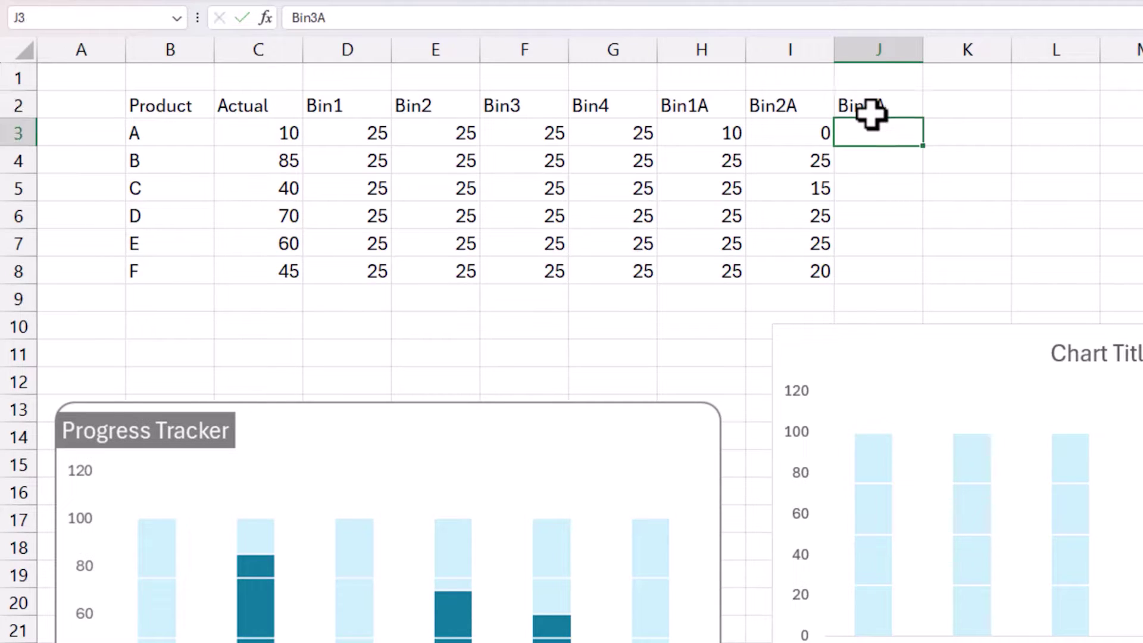
- Enter =MIN(C3-H3-I3,F3) in J3 and fill it down through J8
type("=min(")
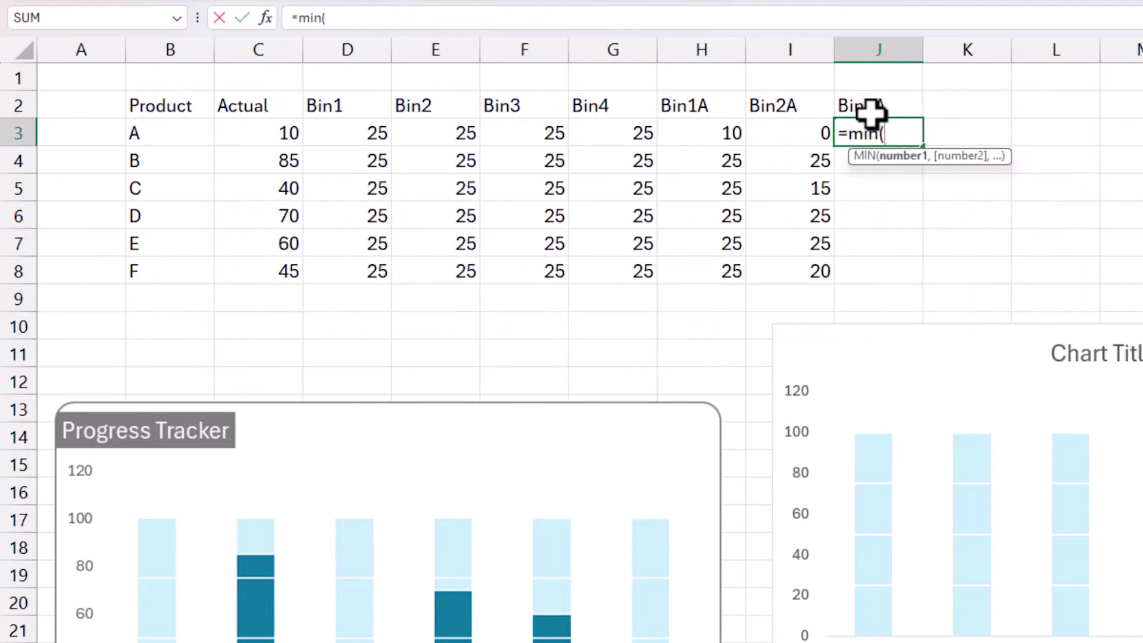
left_click(297, 131)
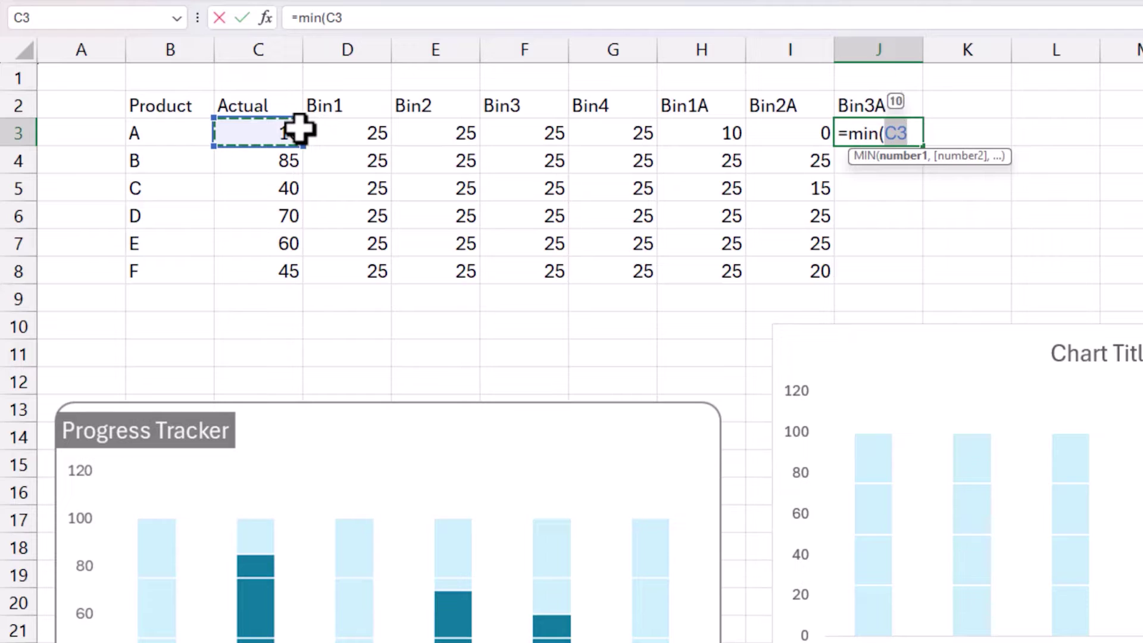
type("-")
left_click(694, 136)
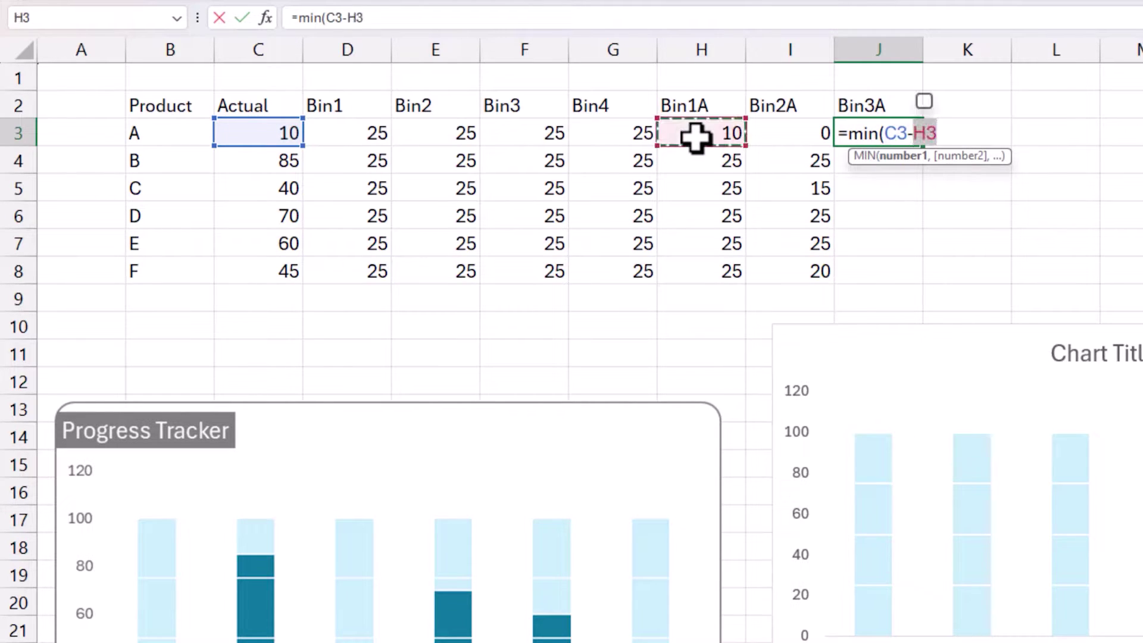
type("-")
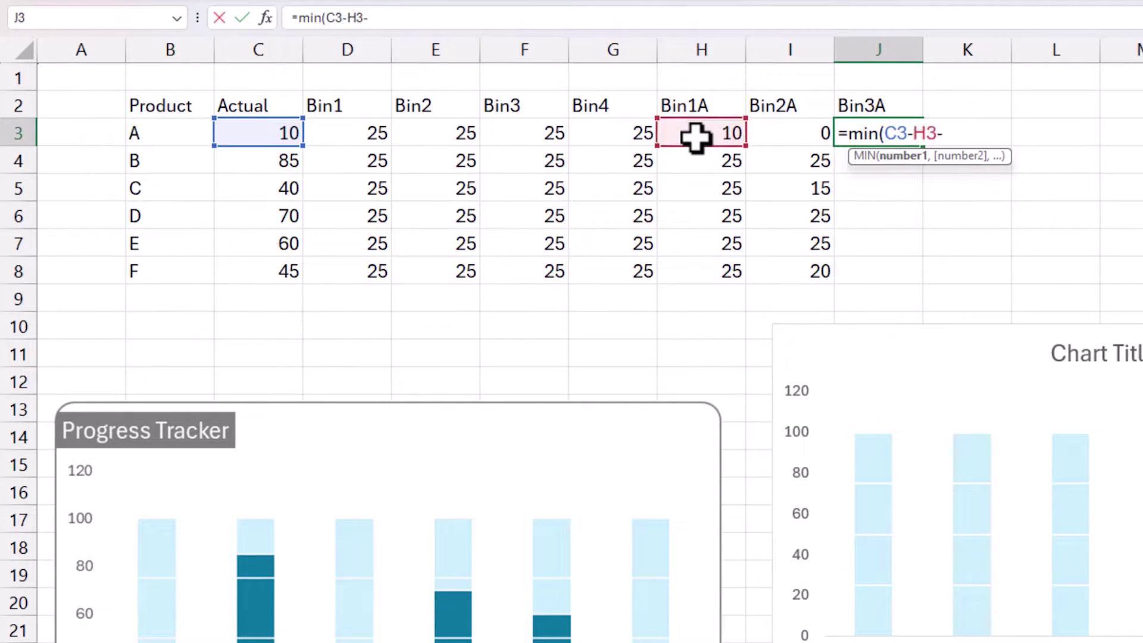
left_click(792, 135)
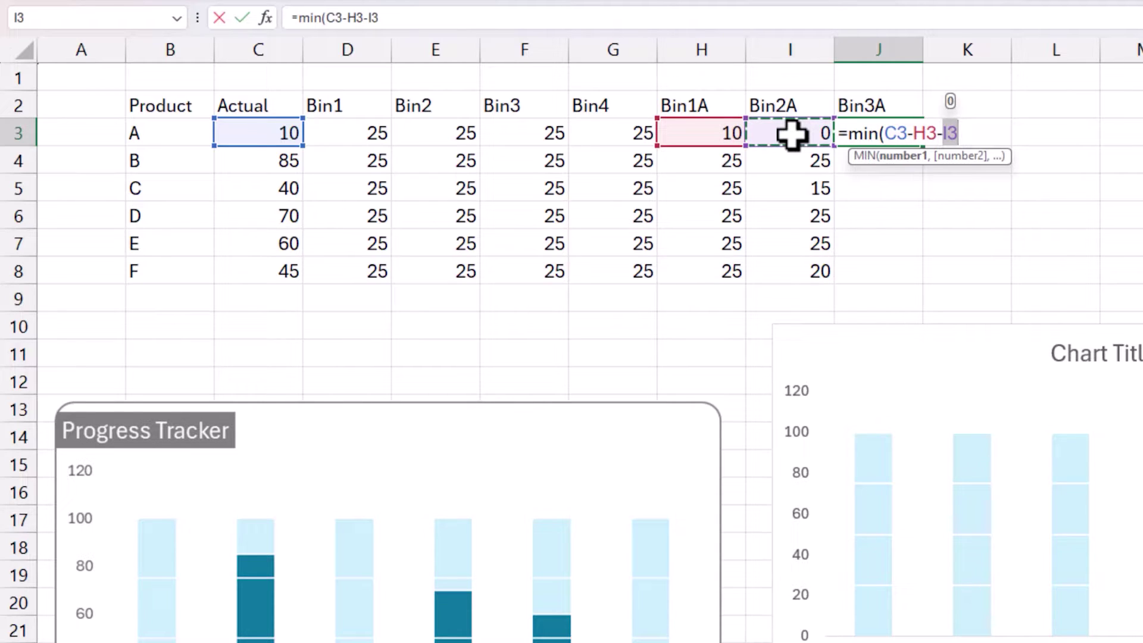
type(",")
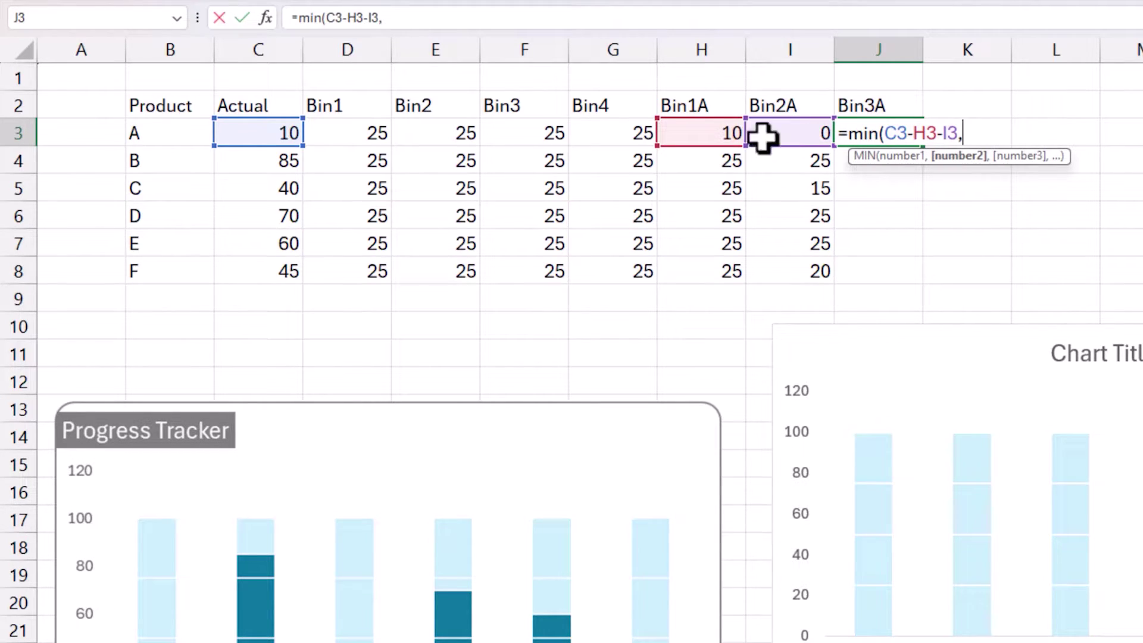
left_click(532, 130)
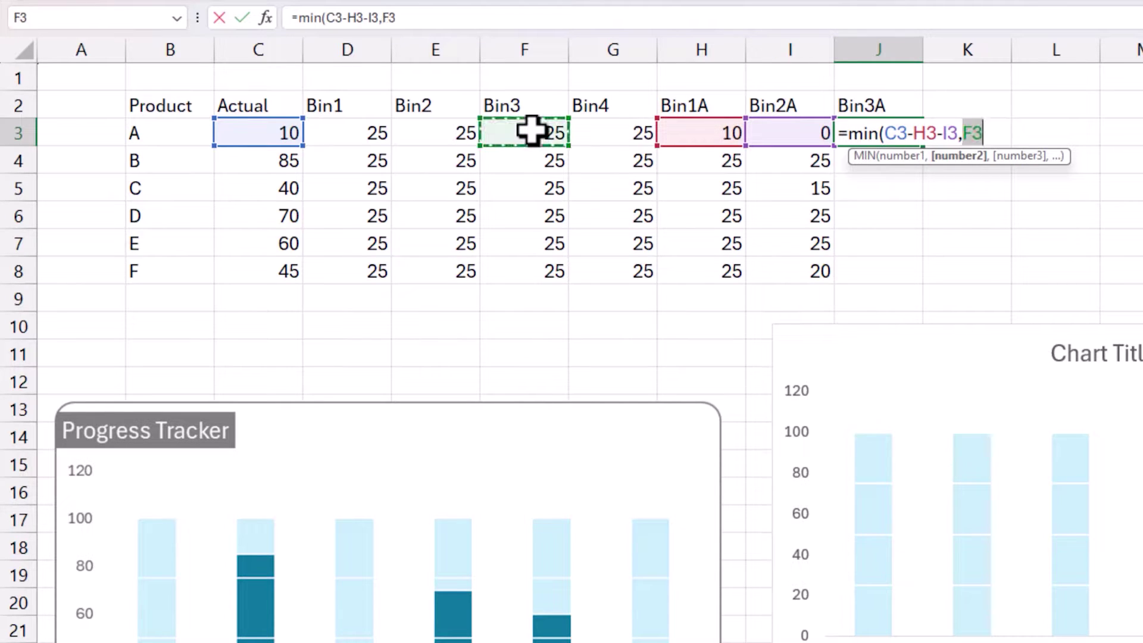
key("ctrl+Return")
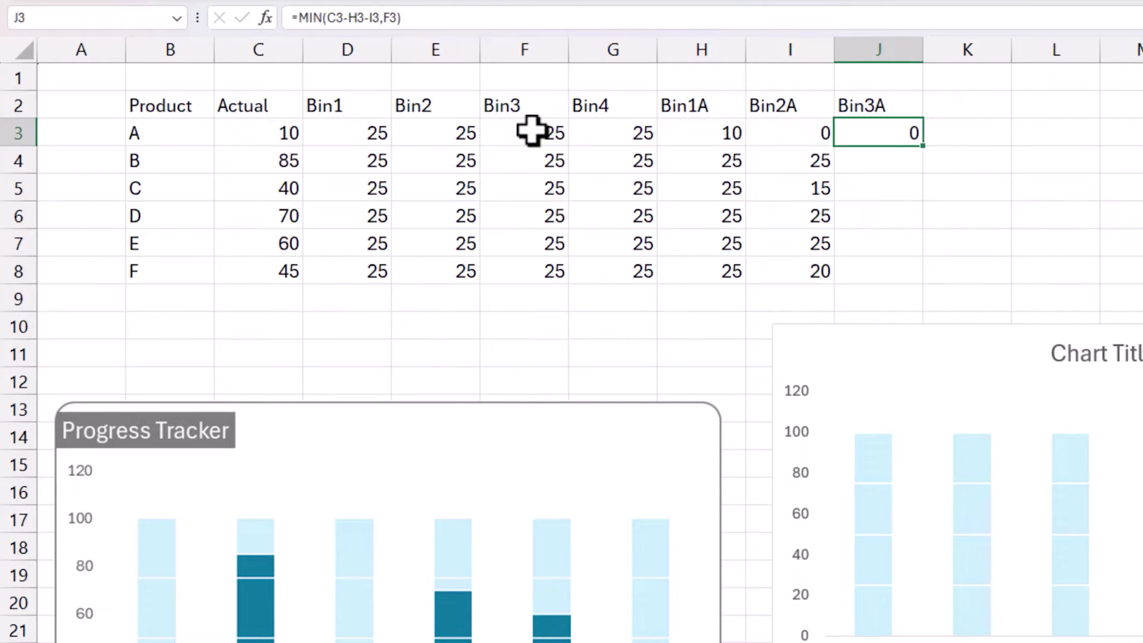
left_click_drag(922, 145, 924, 277)
- Enter the column header Bin4A in cell K2
left_click(1018, 114)
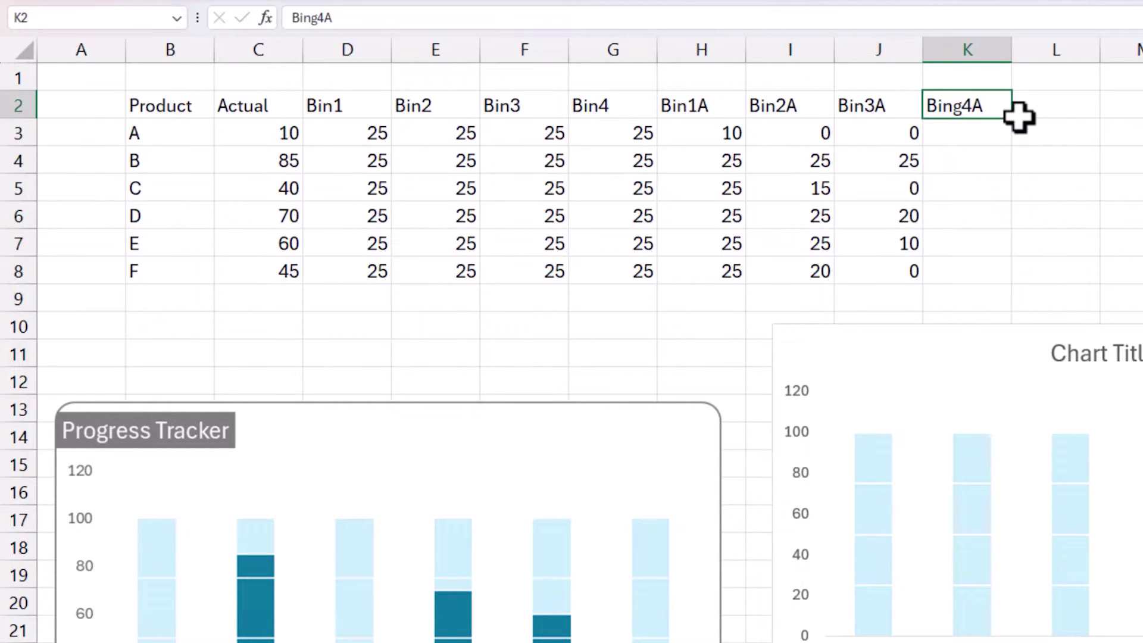
type("Bin")
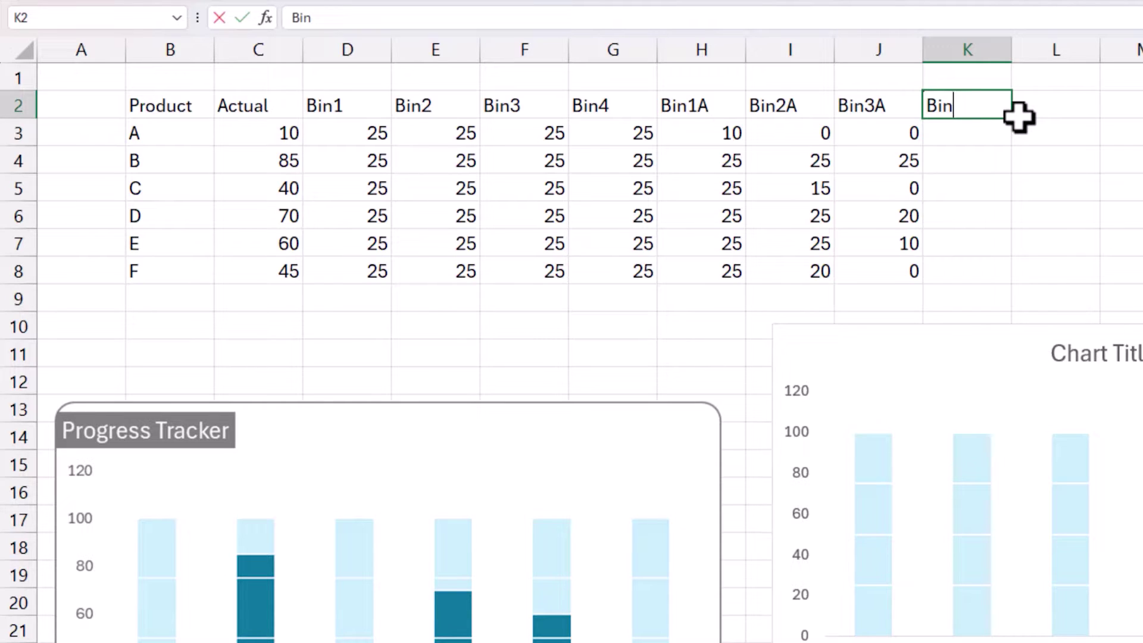
type("4A")
key("Return")
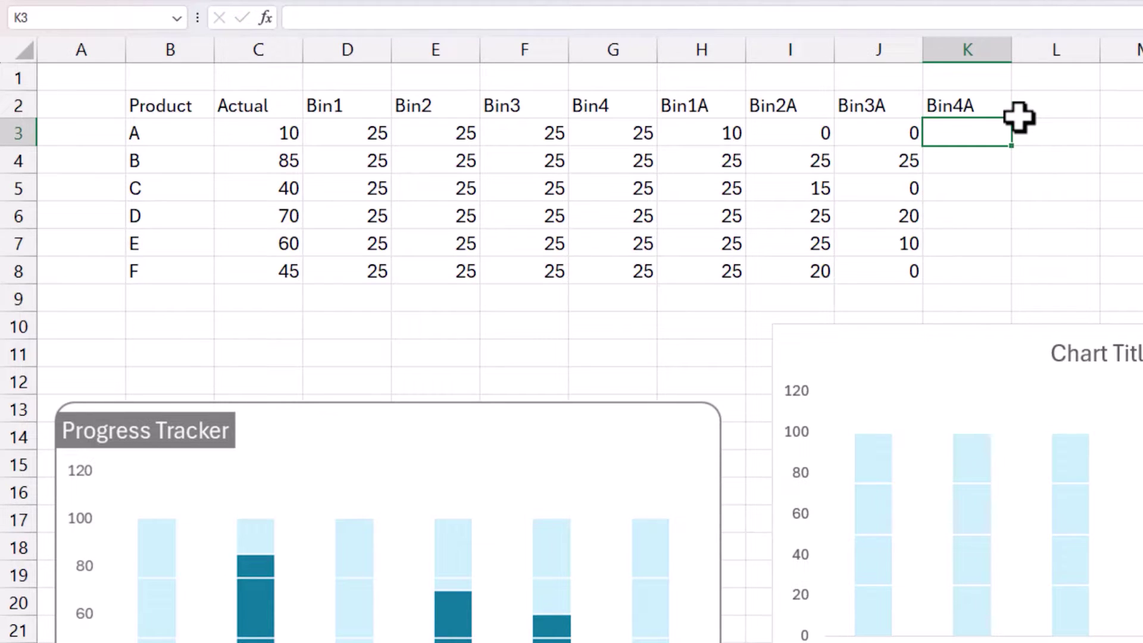
- Enter =MIN(C3-H3-I3-J3,G3) in K3 and fill it down through K8
type("=min(")
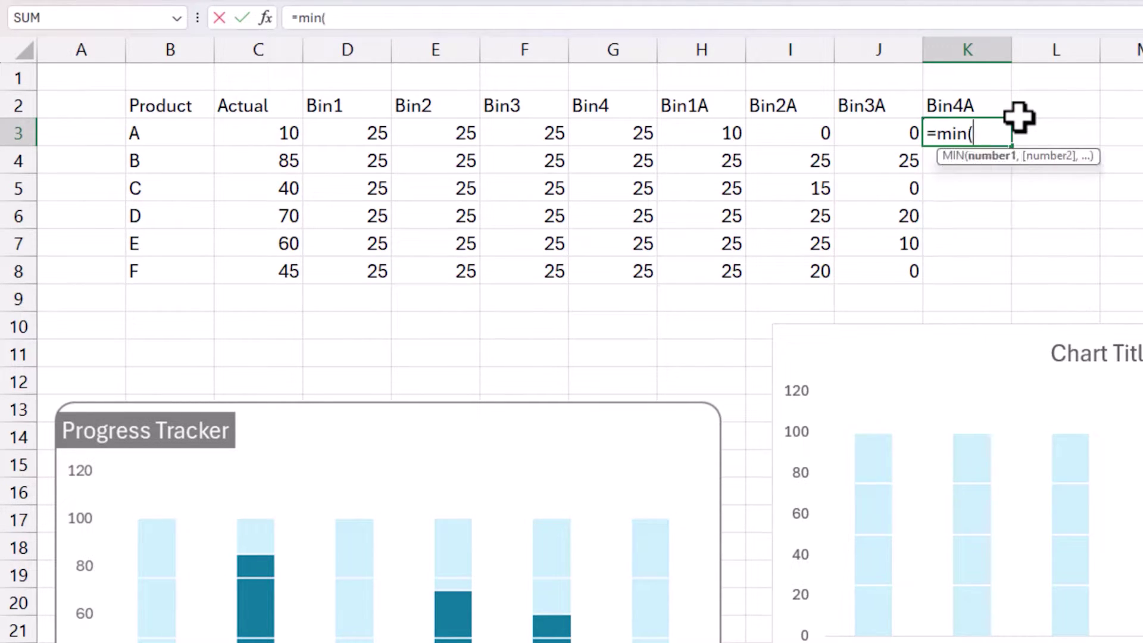
left_click(260, 138)
type("-")
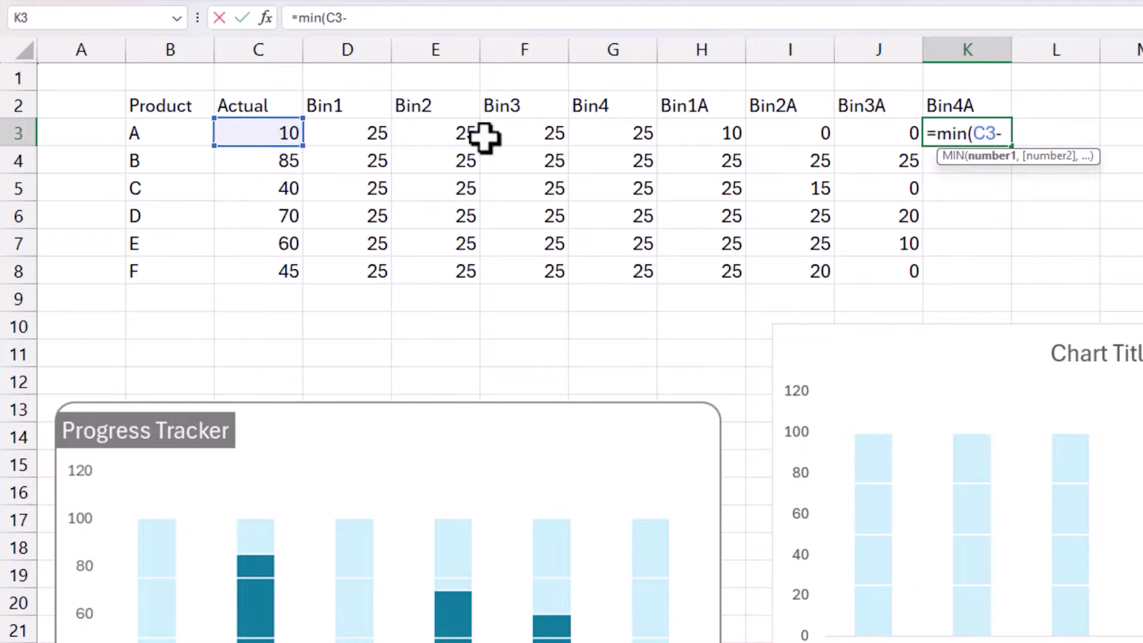
left_click(689, 137)
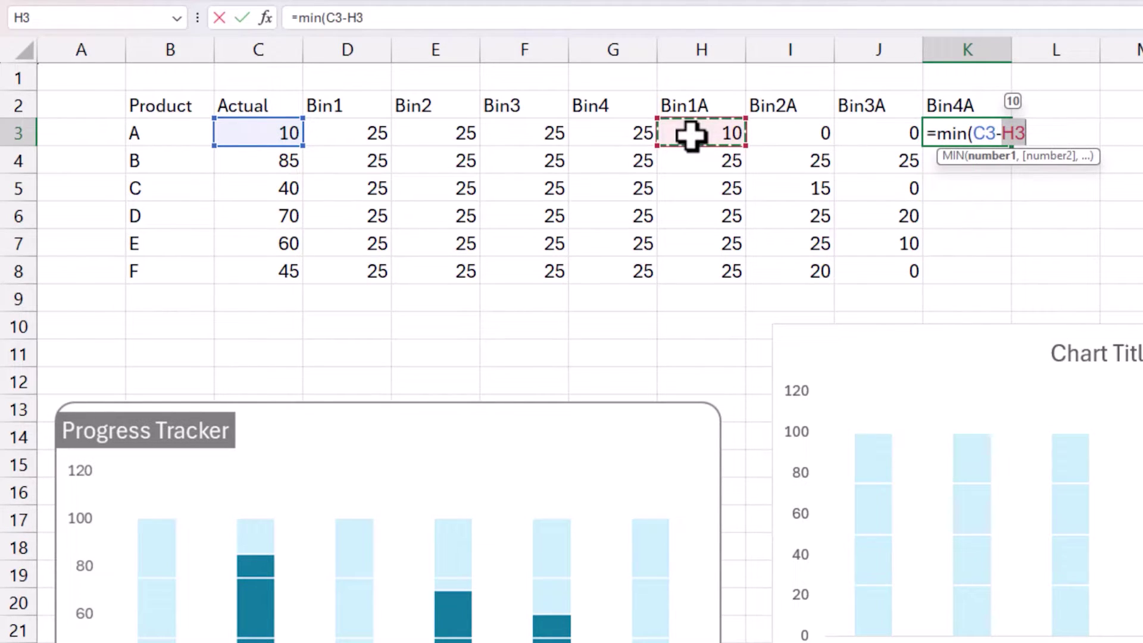
type("-")
left_click(788, 133)
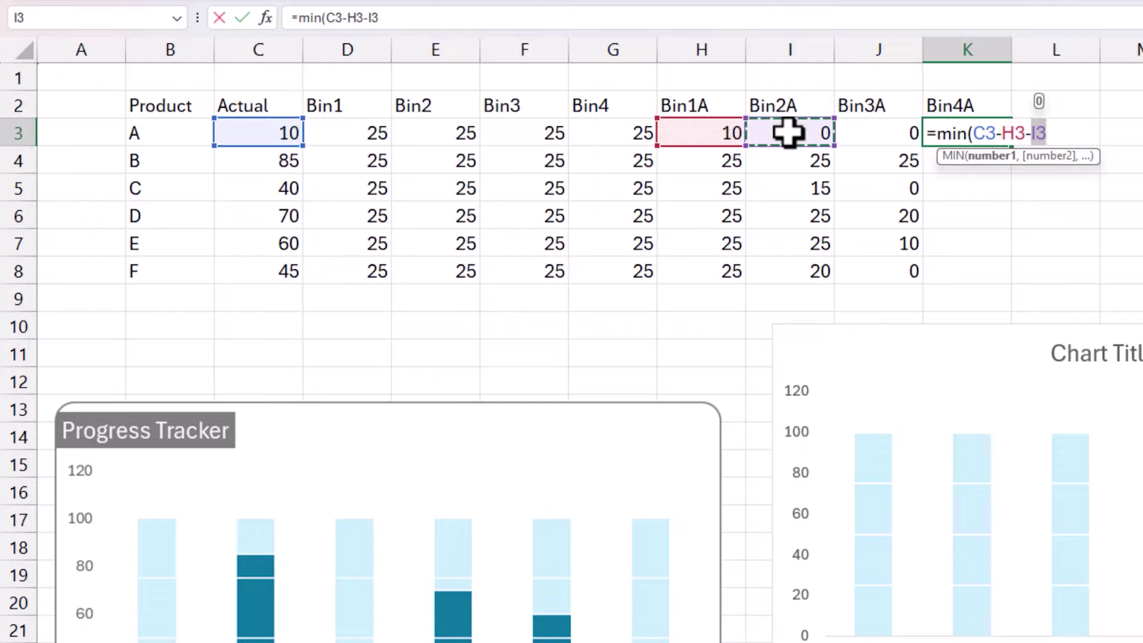
type("-")
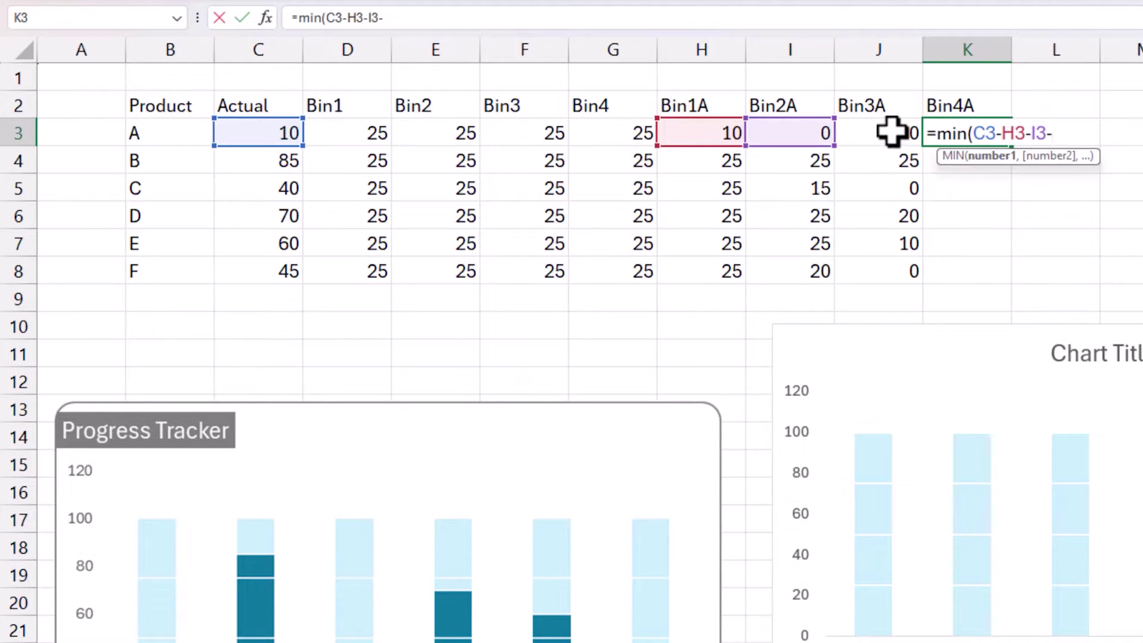
left_click(891, 133)
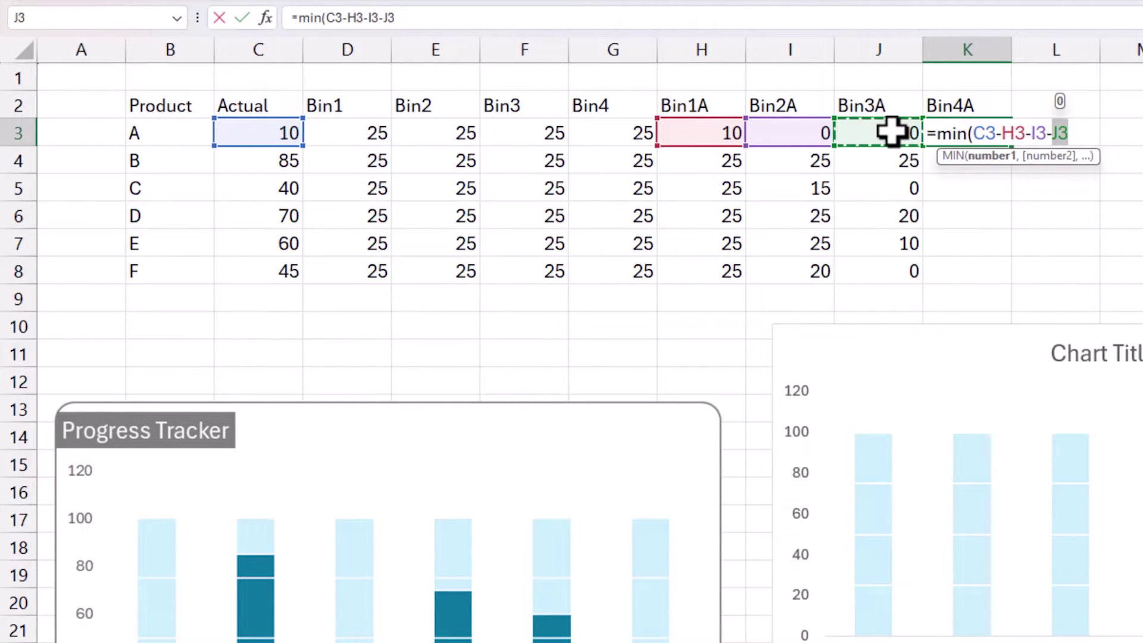
type(",")
left_click(635, 142)
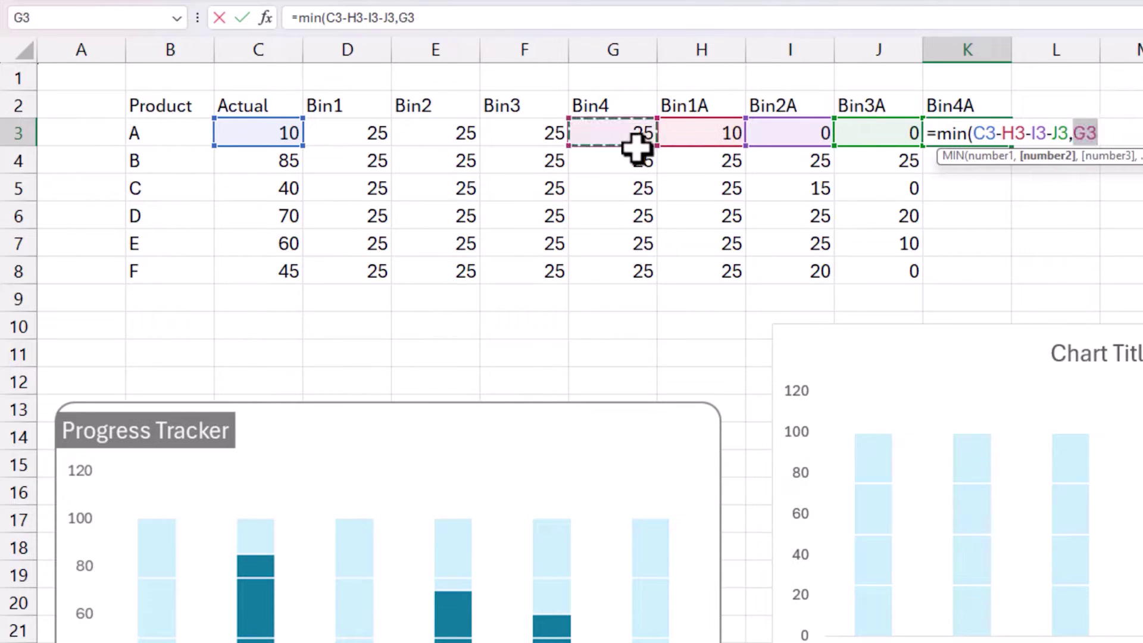
key("Return")
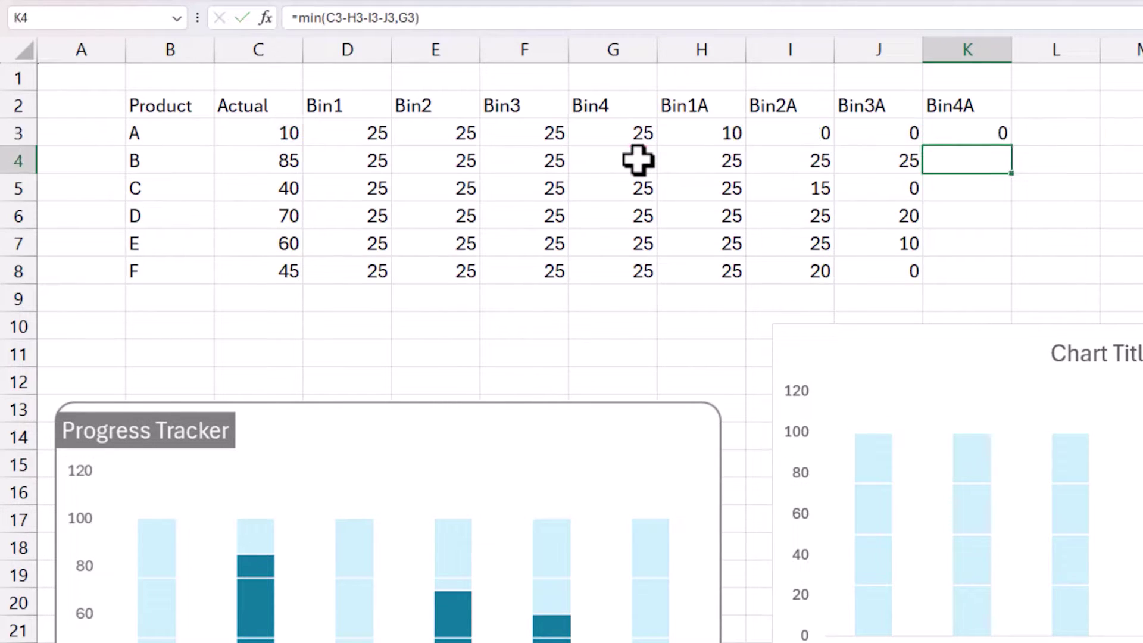
key("Up")
left_click_drag(1012, 147, 1016, 285)
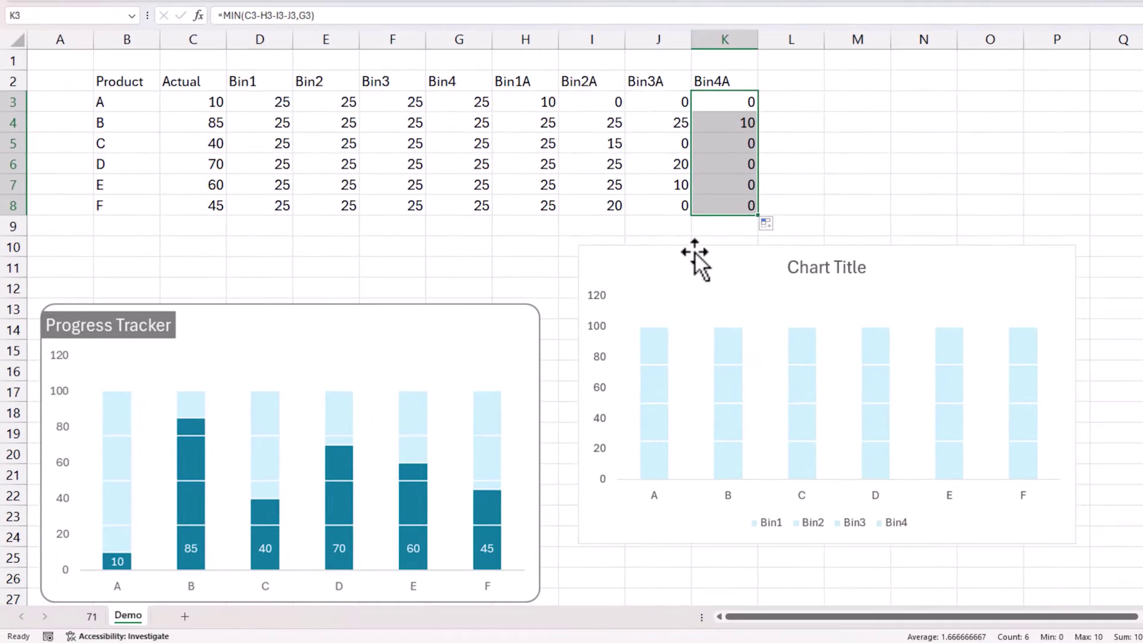
- Add a series to the new chart's data source named from H2 (Bin1A) with values from H3:H8
left_click_drag(927, 330, 923, 313)
right_click(968, 386)
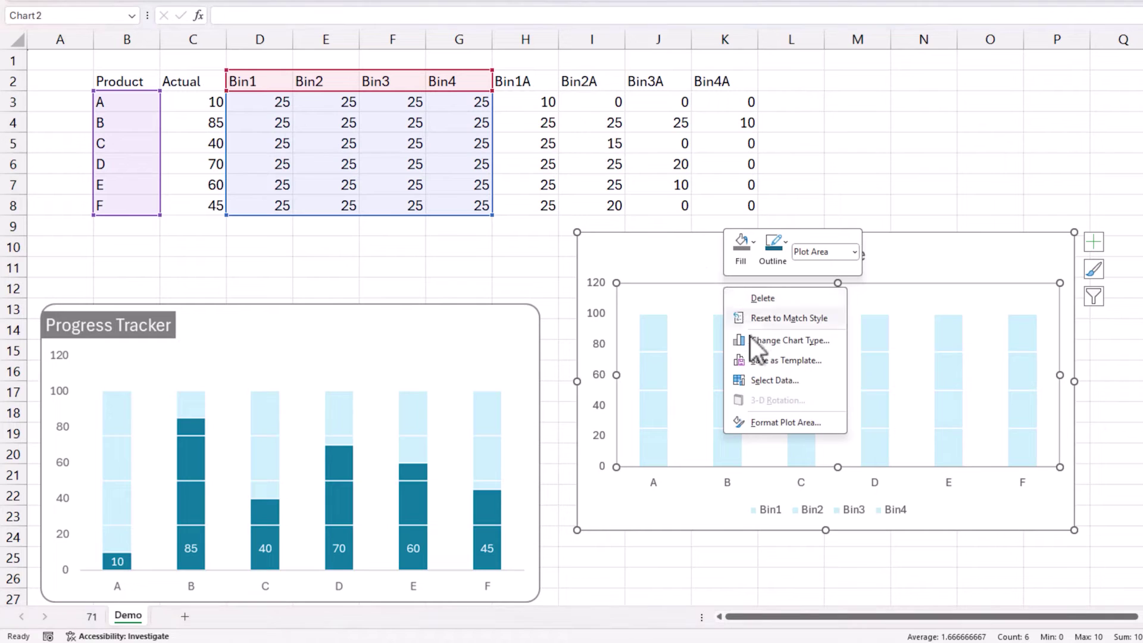
left_click(771, 381)
left_click_drag(565, 203, 748, 202)
left_click(692, 308)
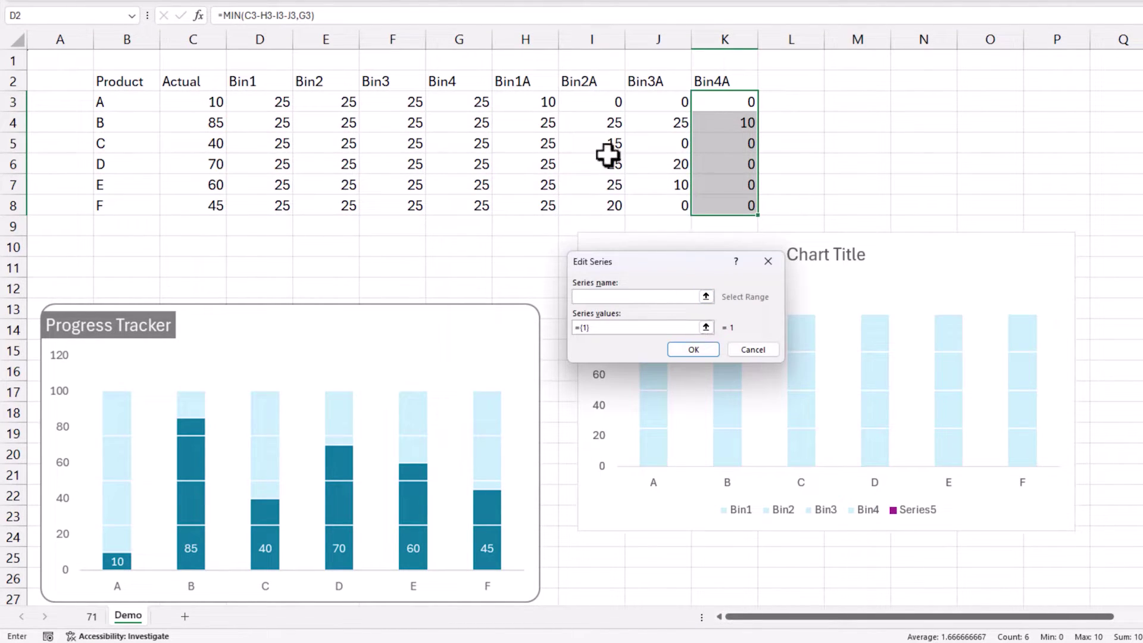
left_click(547, 82)
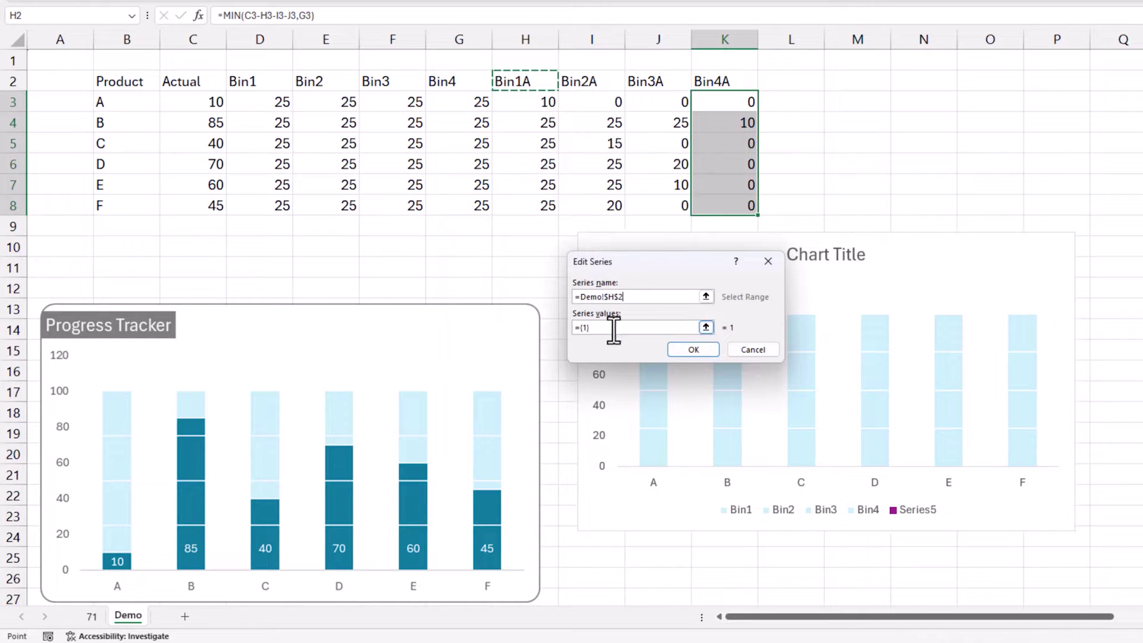
left_click_drag(613, 329, 570, 315)
key("BackSpace")
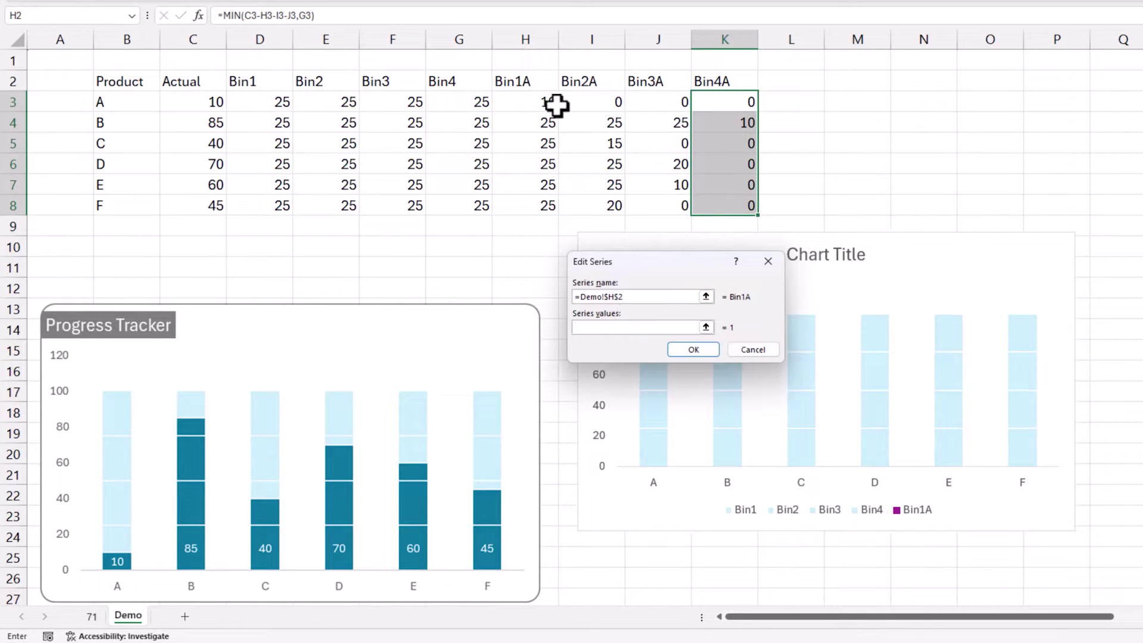
left_click_drag(553, 102, 541, 204)
left_click(693, 350)
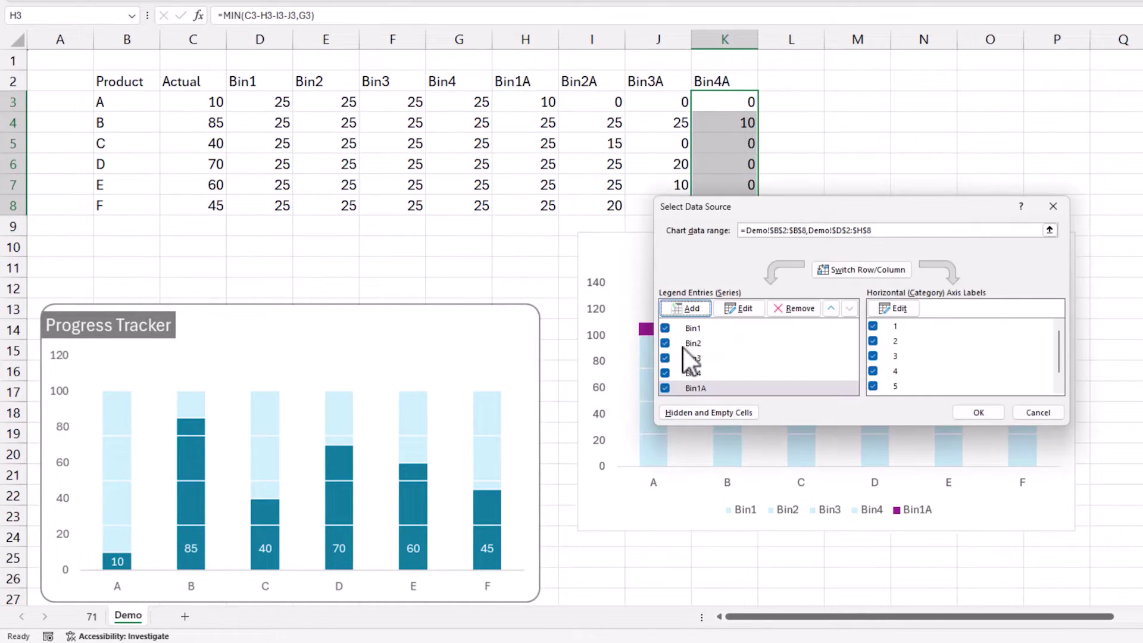
- Add a chart series named from I2 (Bin2A) with values from I3:I8
left_click(689, 308)
left_click(600, 82)
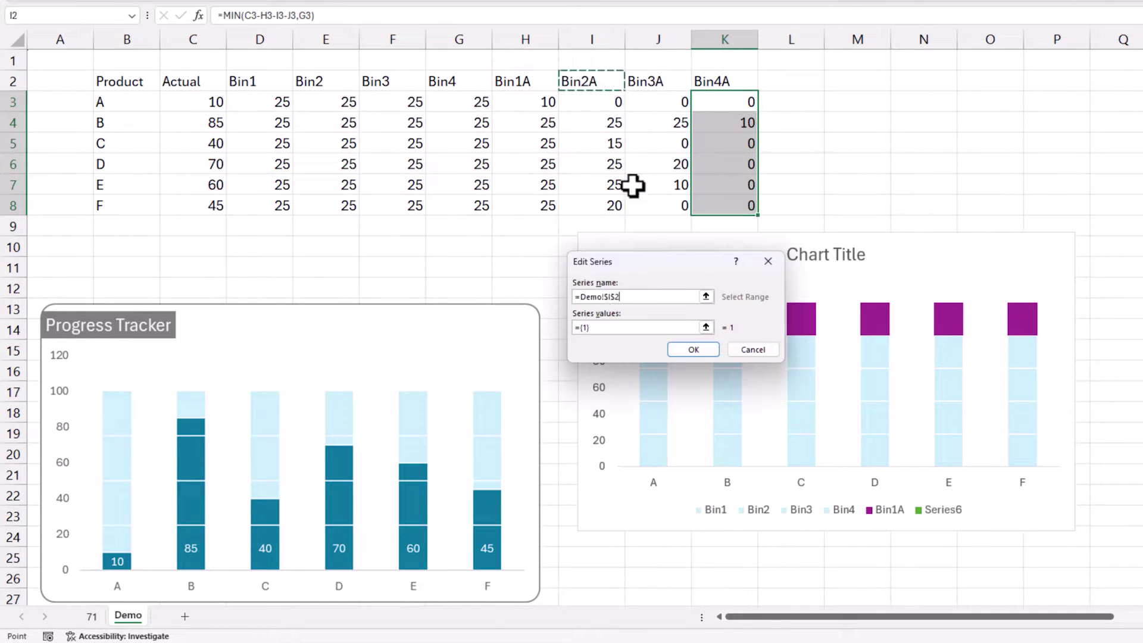
key("Tab")
left_click_drag(595, 101, 602, 204)
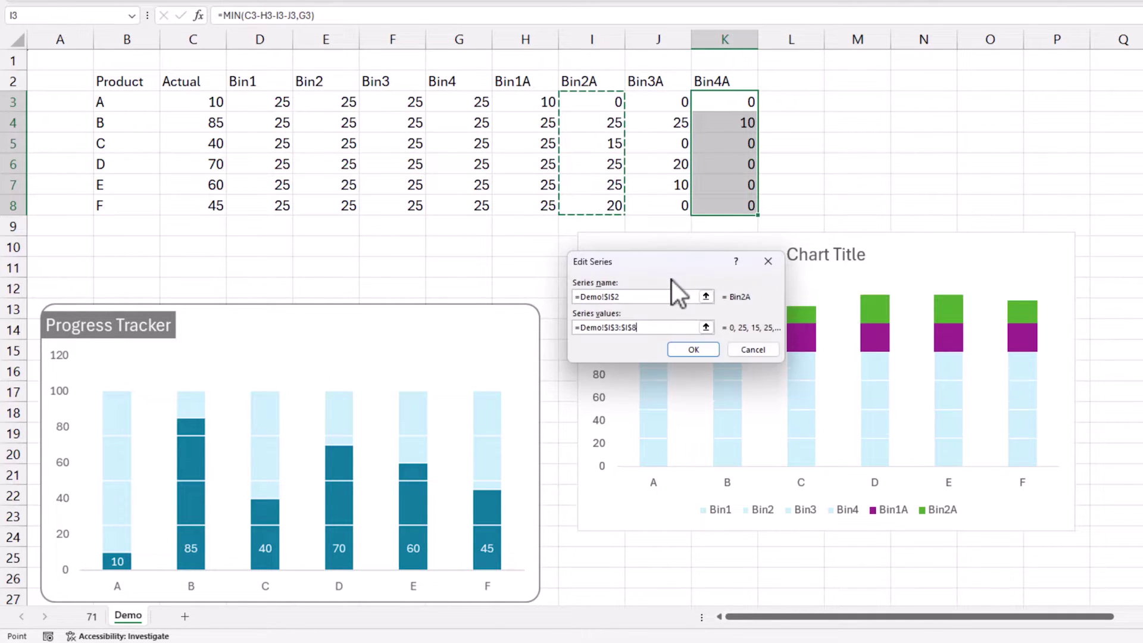
left_click(692, 350)
- Add a chart series named from J2 (Bin3A) with values from J3:J8
left_click(688, 306)
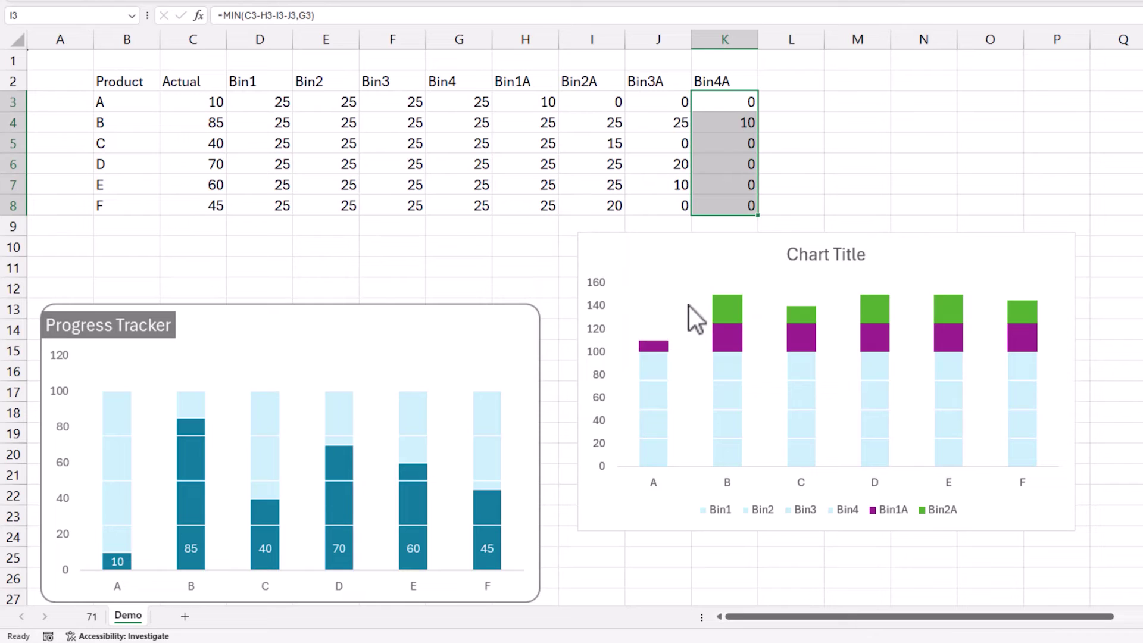
left_click(658, 84)
key("Tab")
left_click_drag(657, 101, 657, 205)
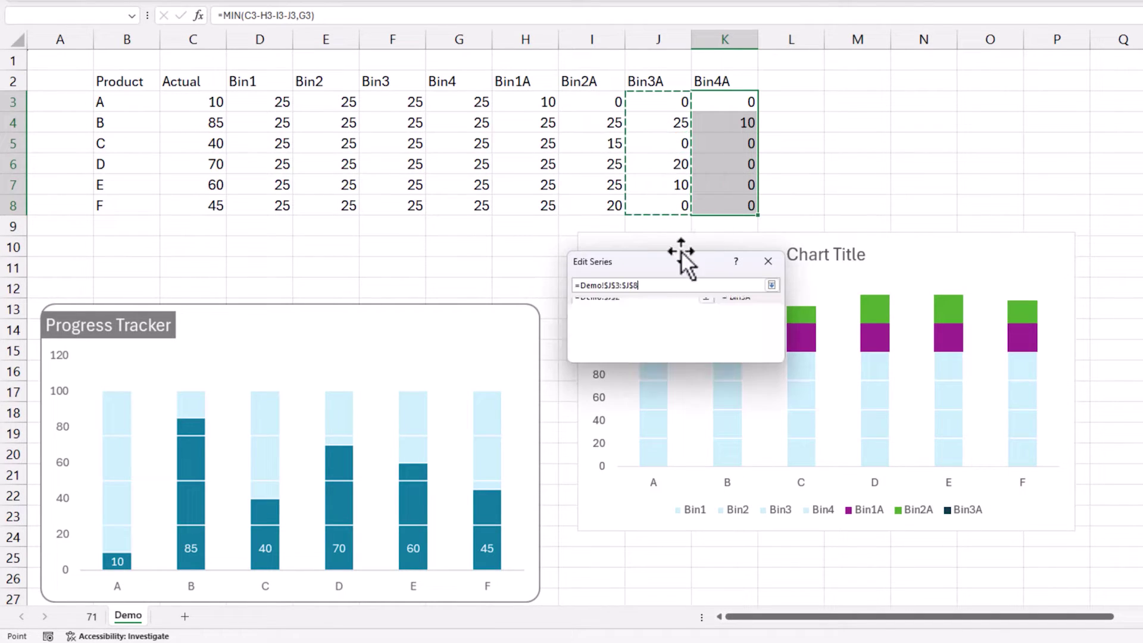
left_click(684, 345)
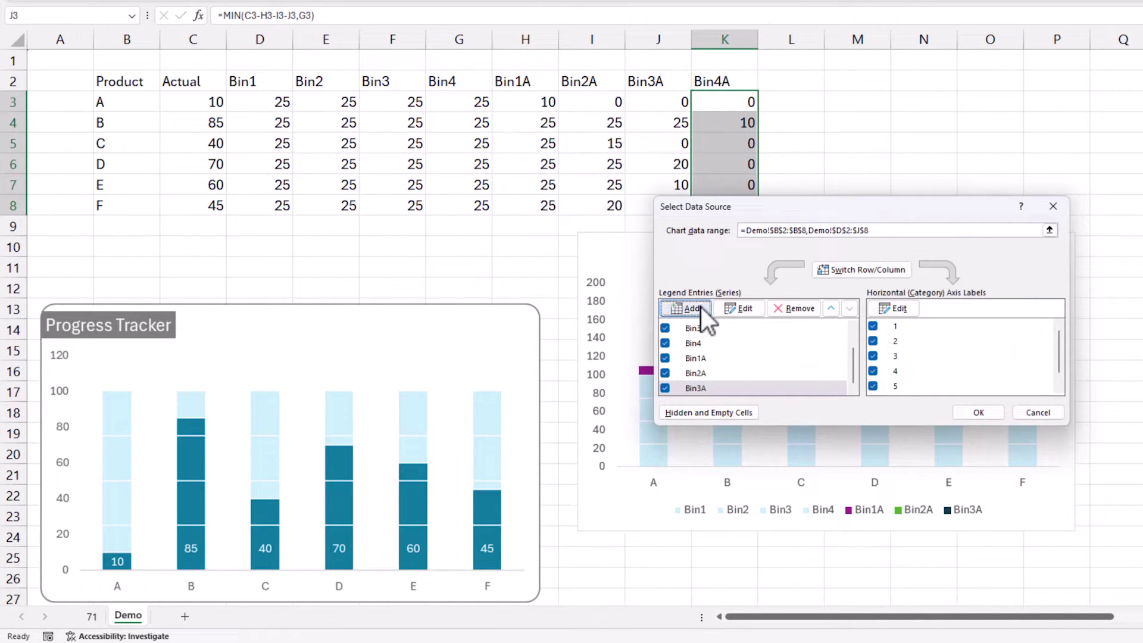
- Add a chart series named from K2 (Bin4A) with values from K3:K8 and apply the data source changes
left_click(700, 307)
left_click(705, 84)
key("Tab")
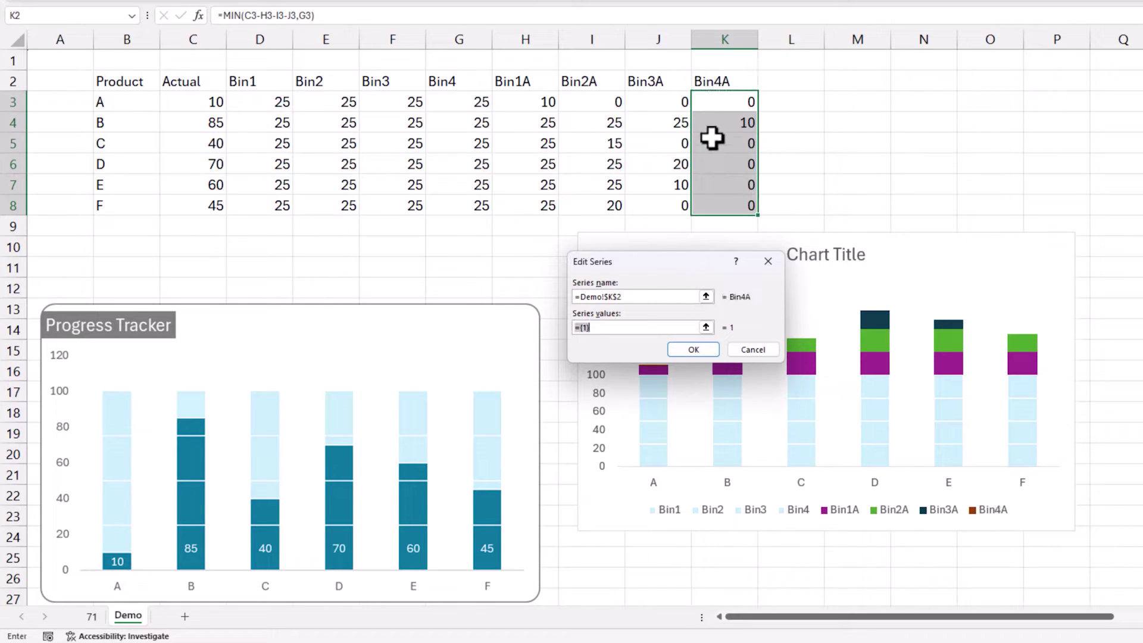
left_click_drag(744, 99, 741, 206)
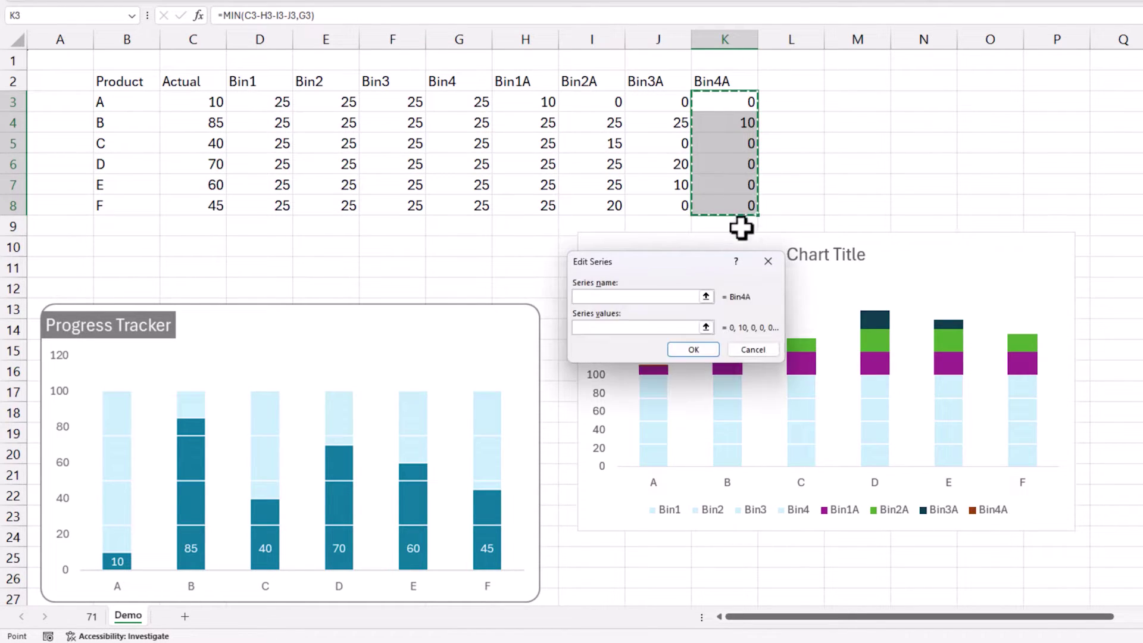
left_click(690, 349)
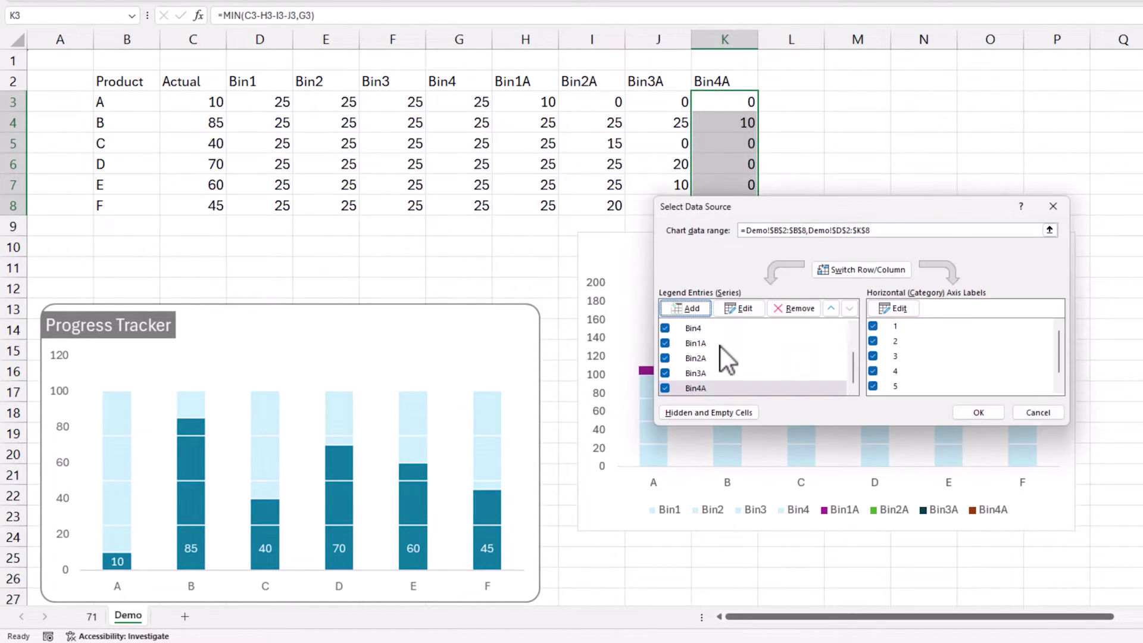
left_click(991, 416)
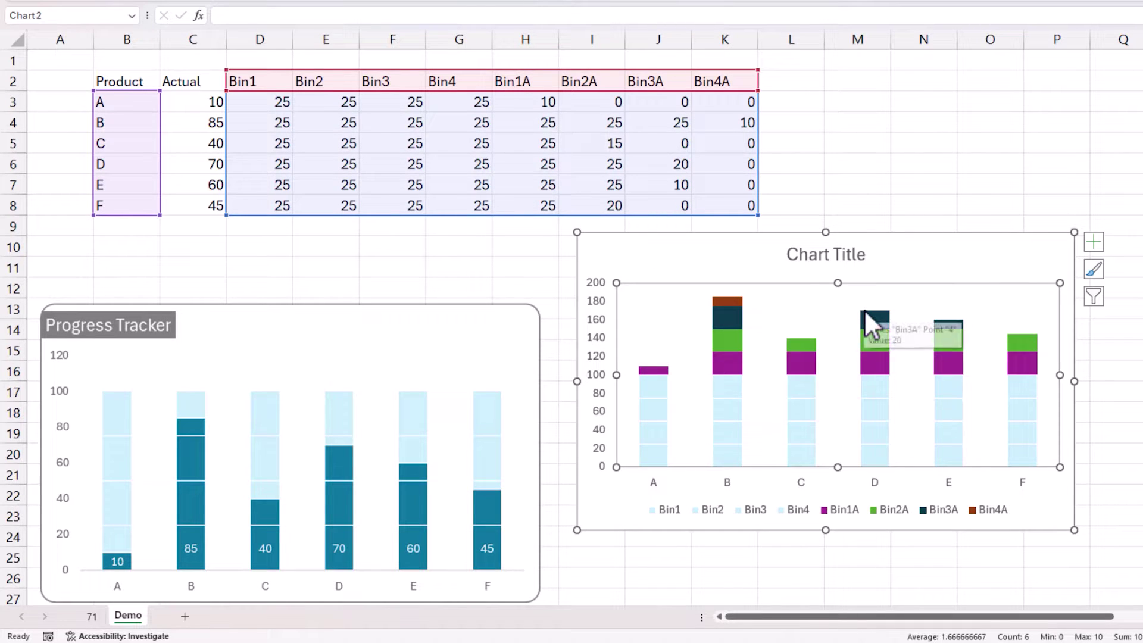
- Move the new chart up to row 6 and change it to a Combo chart with Bin1 to Bin4 as Stacked Column
left_click_drag(732, 235, 729, 159)
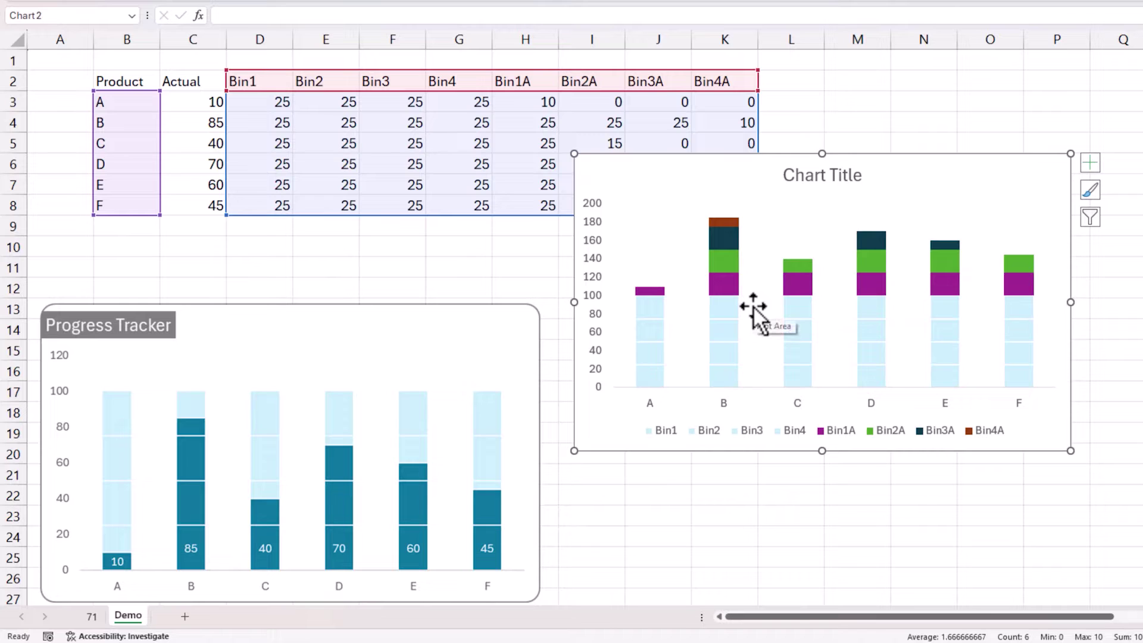
right_click(733, 263)
left_click(799, 302)
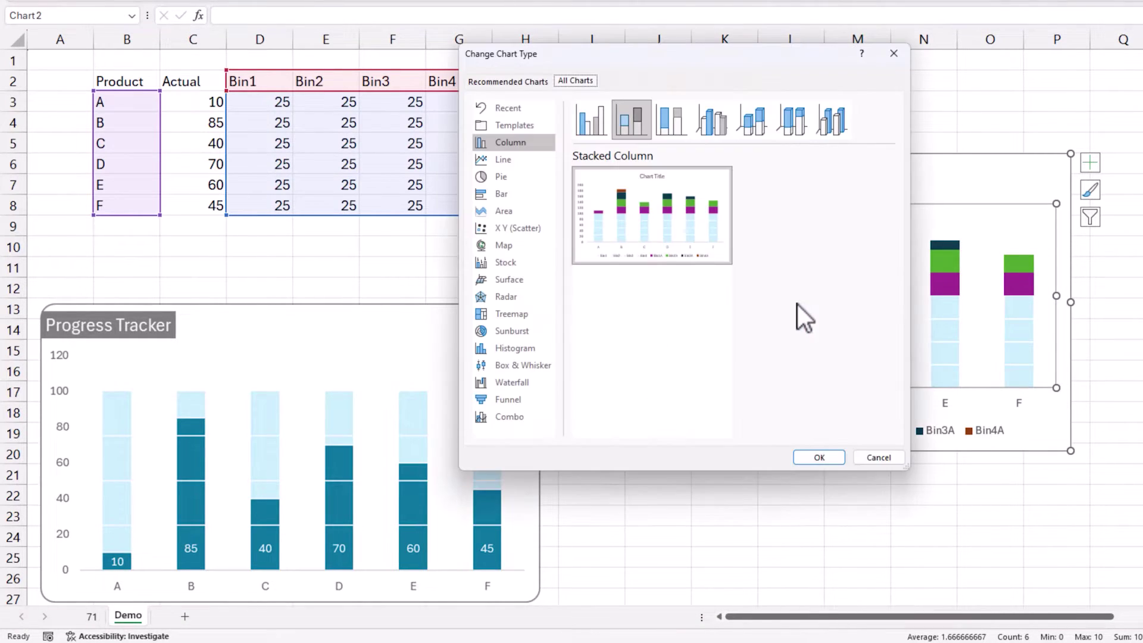
mouse_move(604, 202)
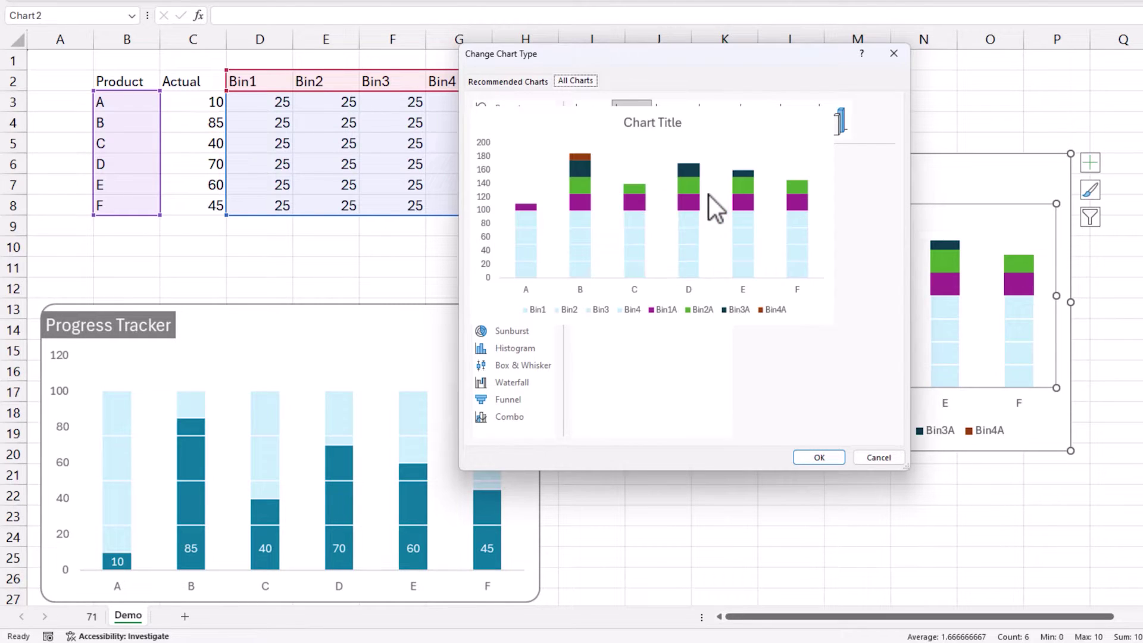
left_click(536, 421)
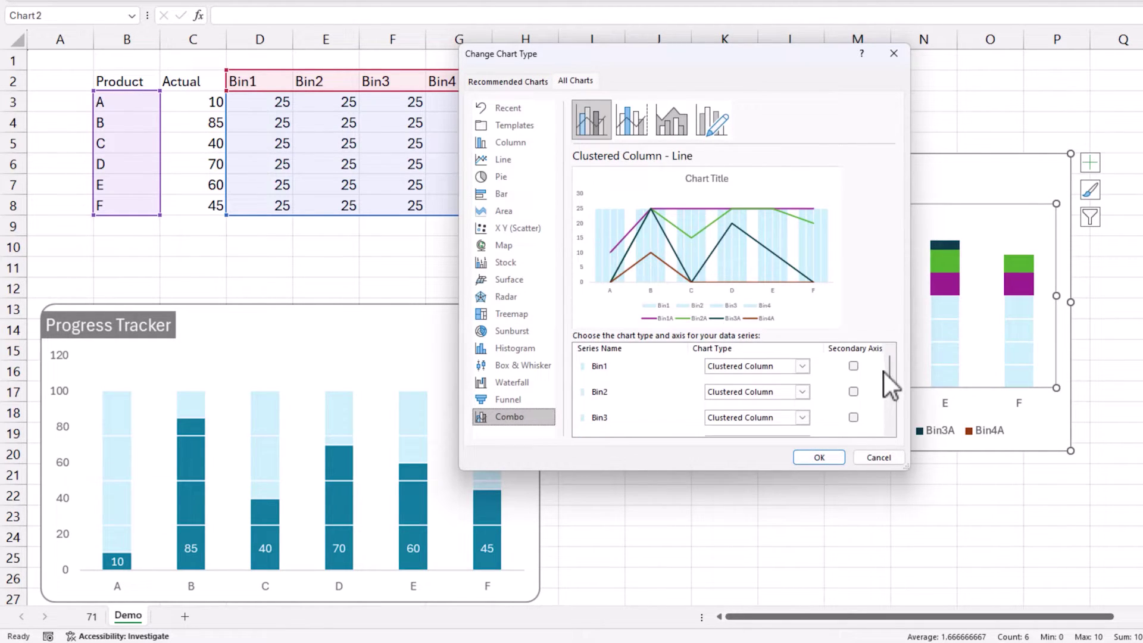
left_click_drag(908, 469, 916, 600)
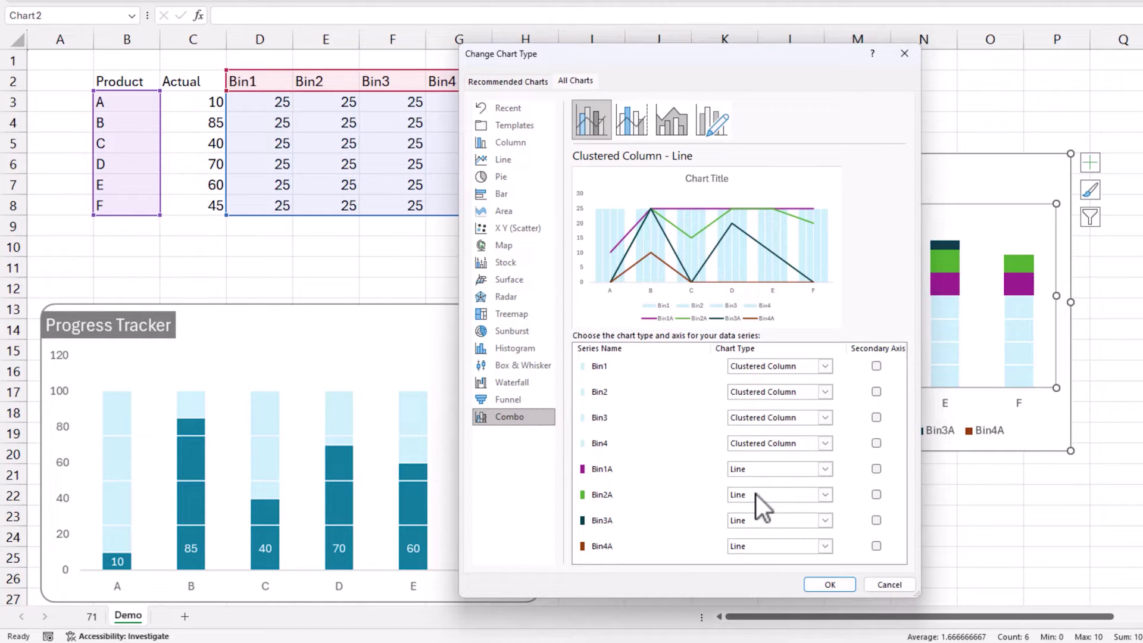
left_click(795, 367)
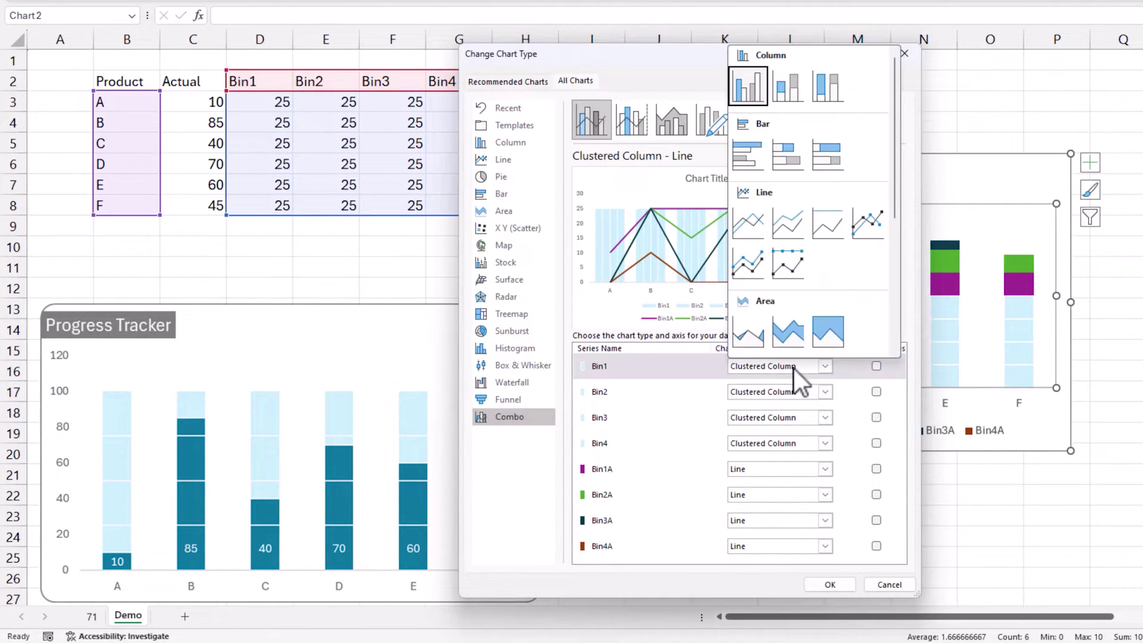
left_click(786, 87)
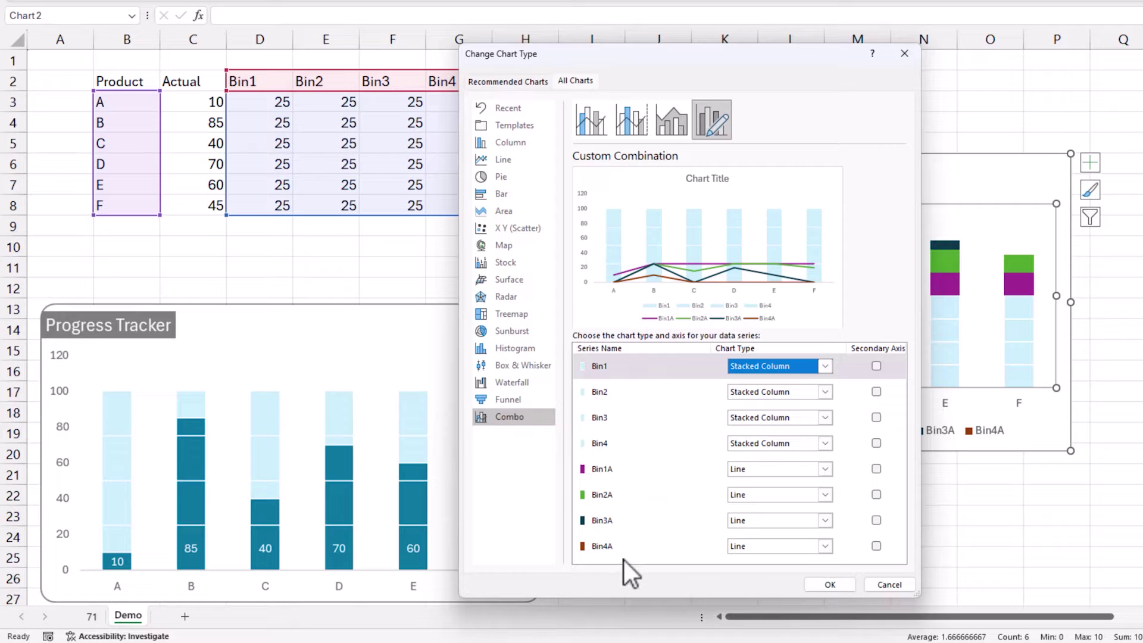
- Set the Bin1A series to Stacked Column and put Bin1A, Bin2A, Bin3A and Bin4A on the secondary axis
left_click(772, 470)
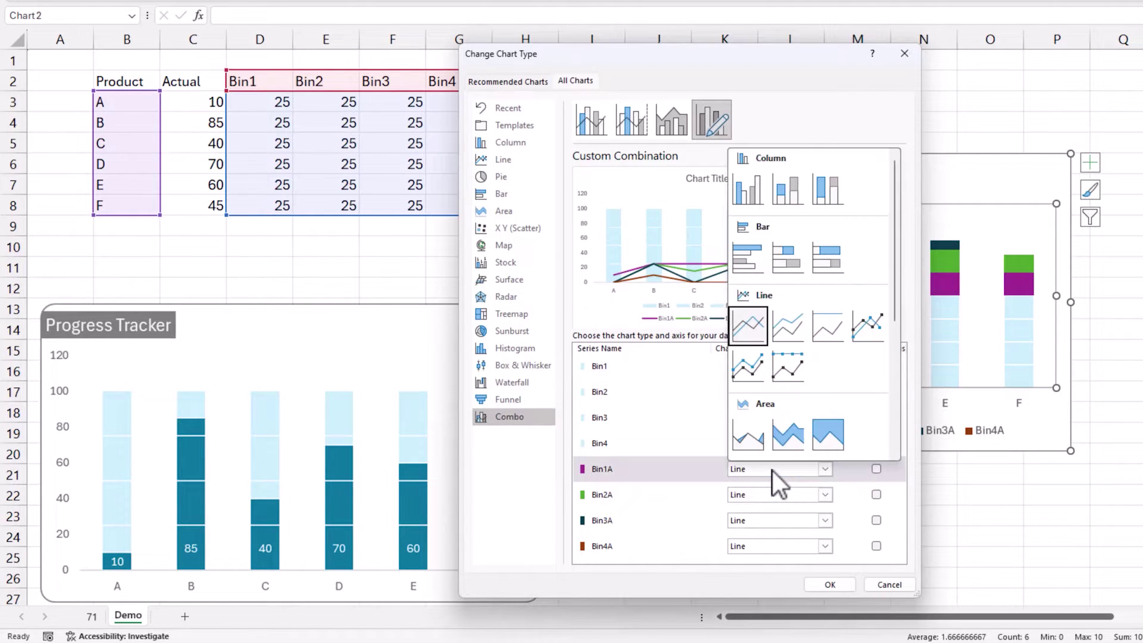
left_click(792, 194)
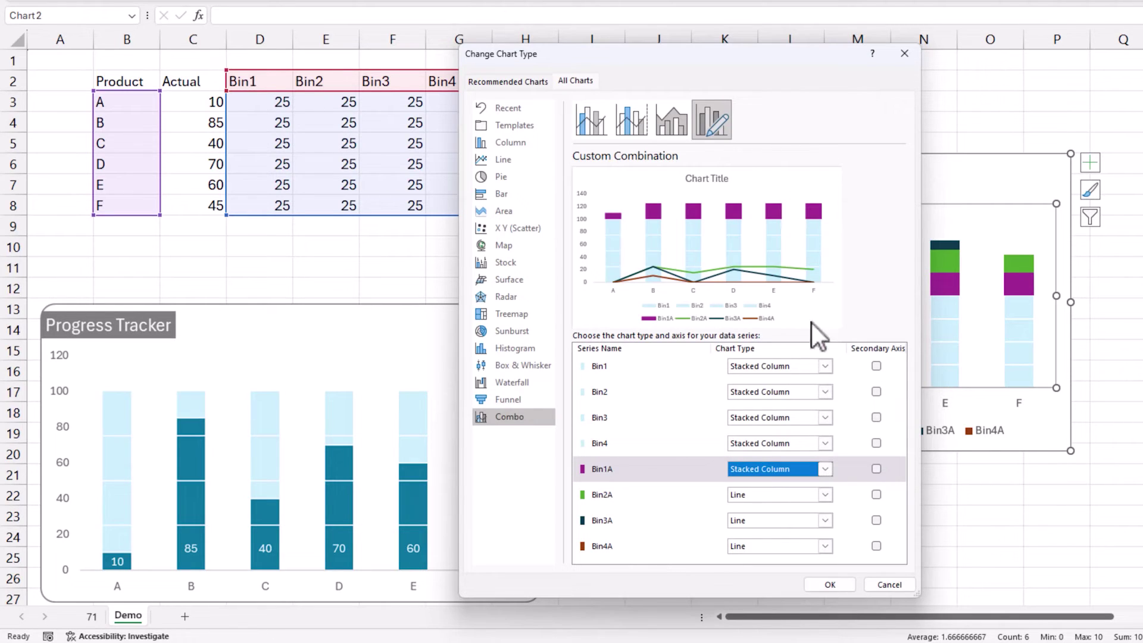
left_click(879, 471)
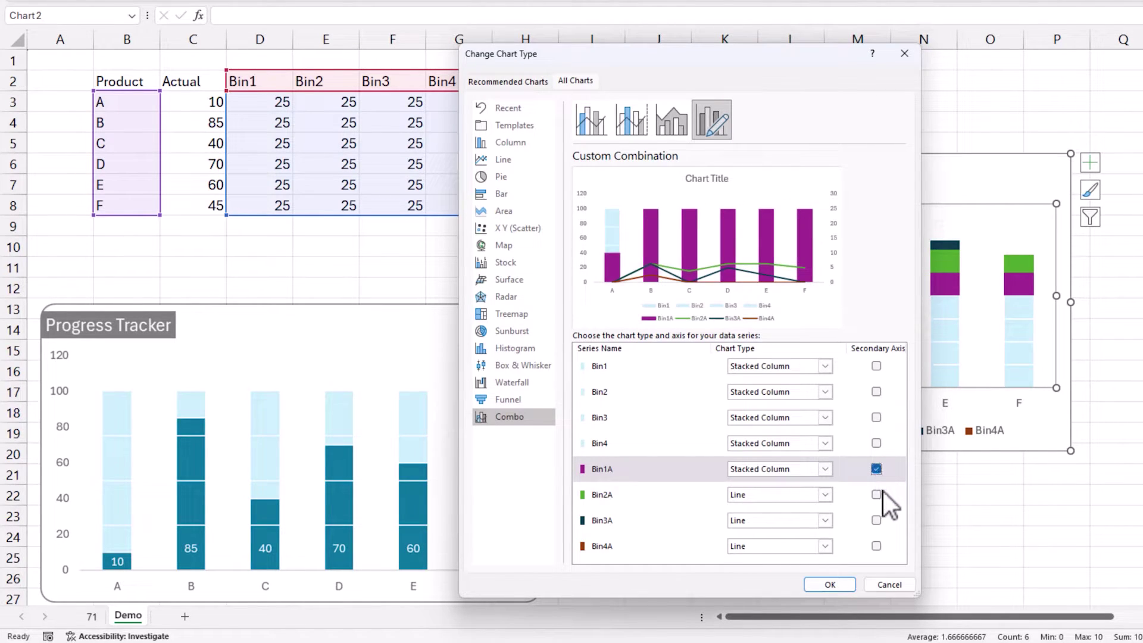
left_click(877, 494)
left_click(877, 520)
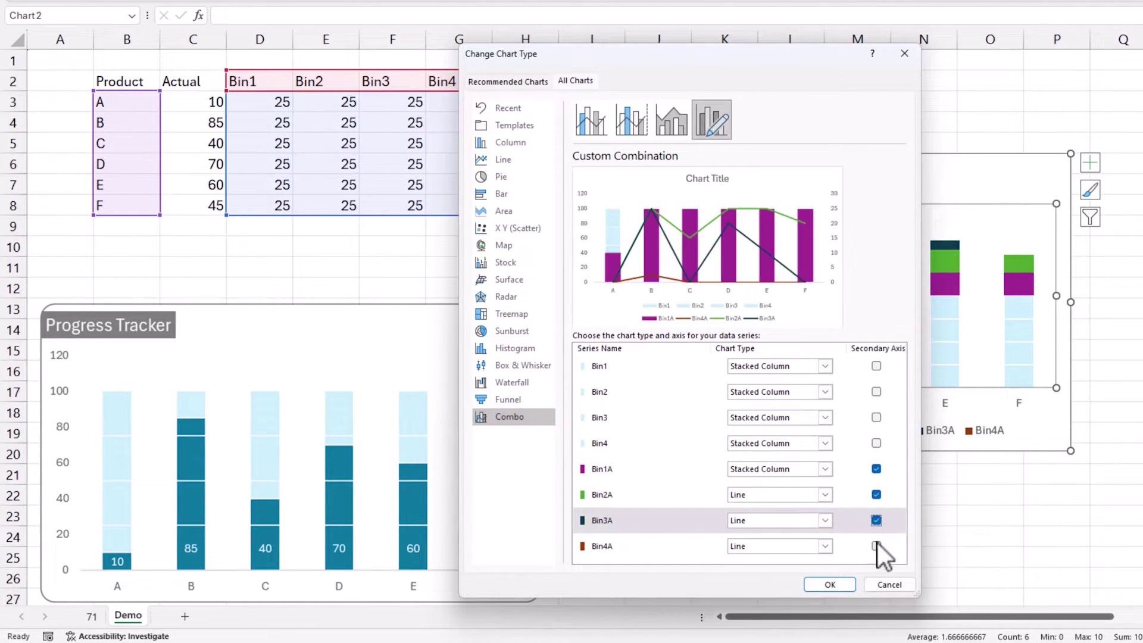
left_click(876, 546)
- Set the Bin2A, Bin3A and Bin4A series to Stacked Column and apply the custom combination chart
left_click(794, 494)
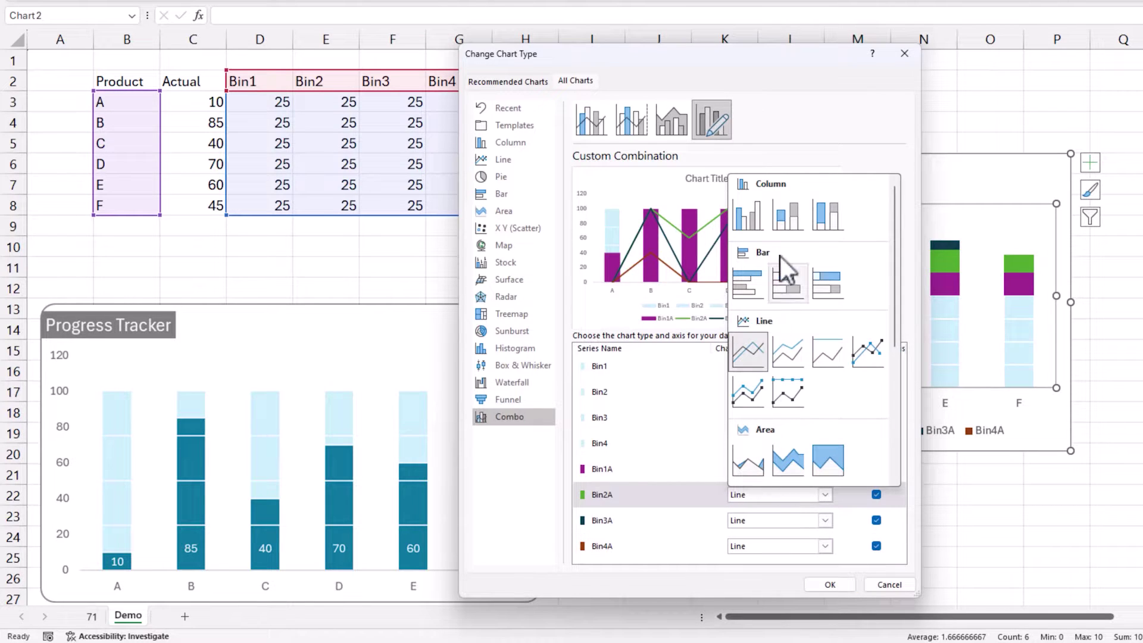
left_click(778, 226)
left_click(789, 519)
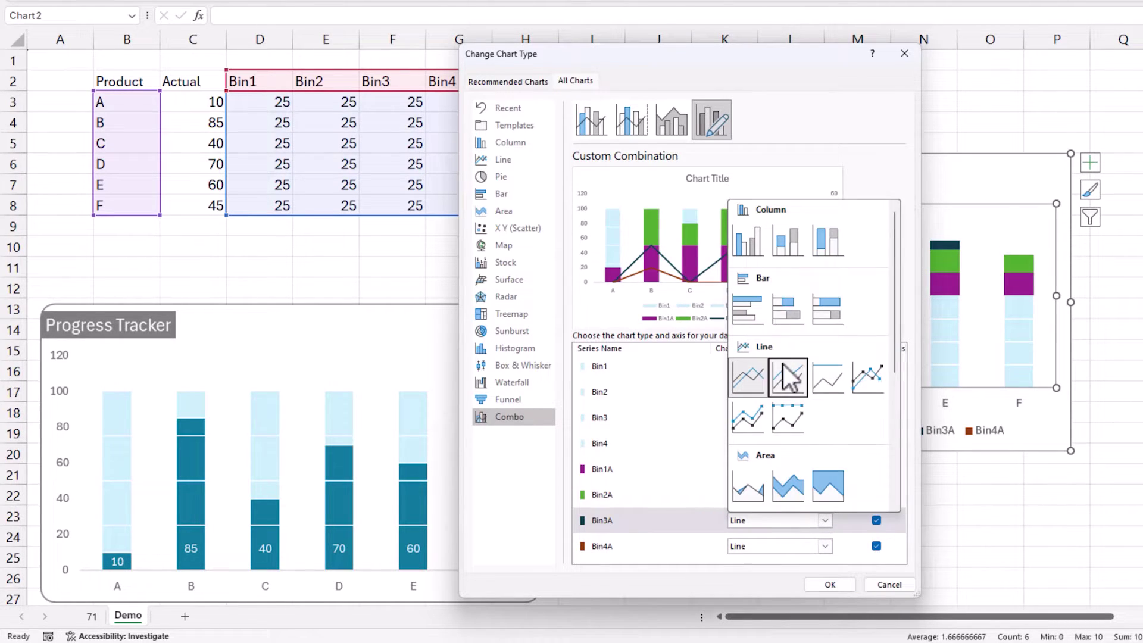
left_click(789, 247)
left_click(813, 547)
left_click(794, 270)
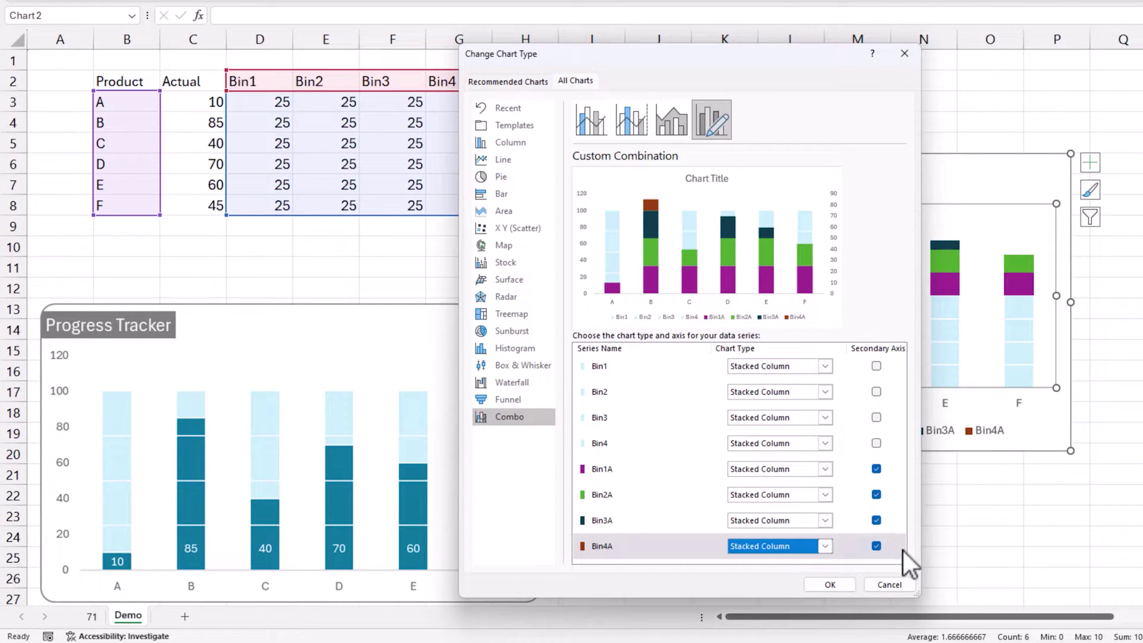
left_click(846, 583)
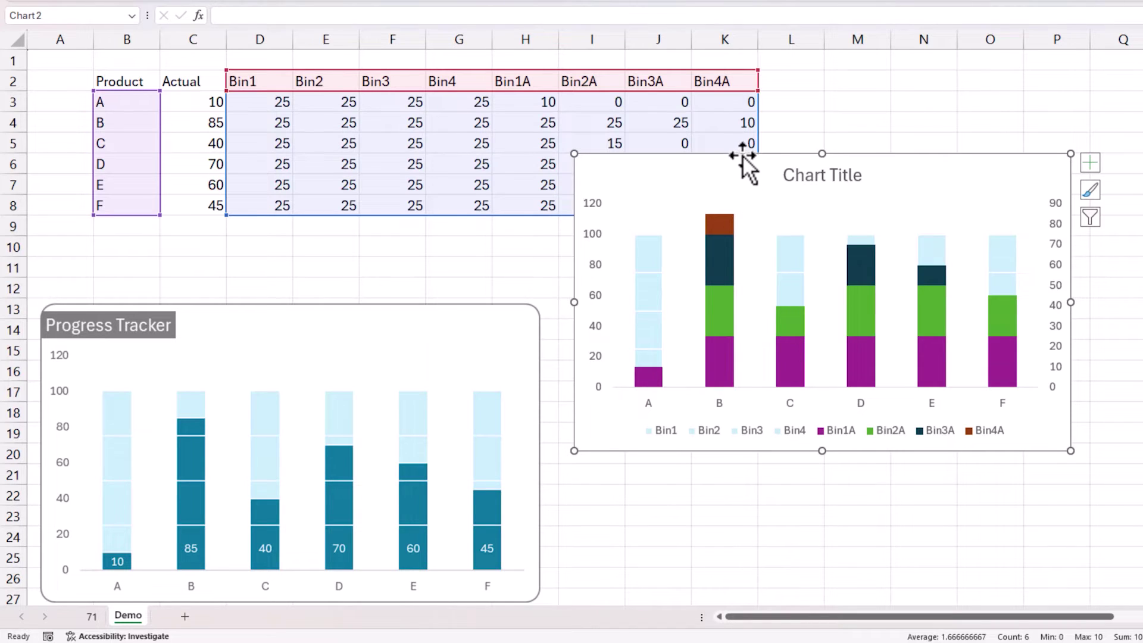
- Give the Bin1A series of the new chart a solid dark teal fill
left_click_drag(741, 157, 729, 158)
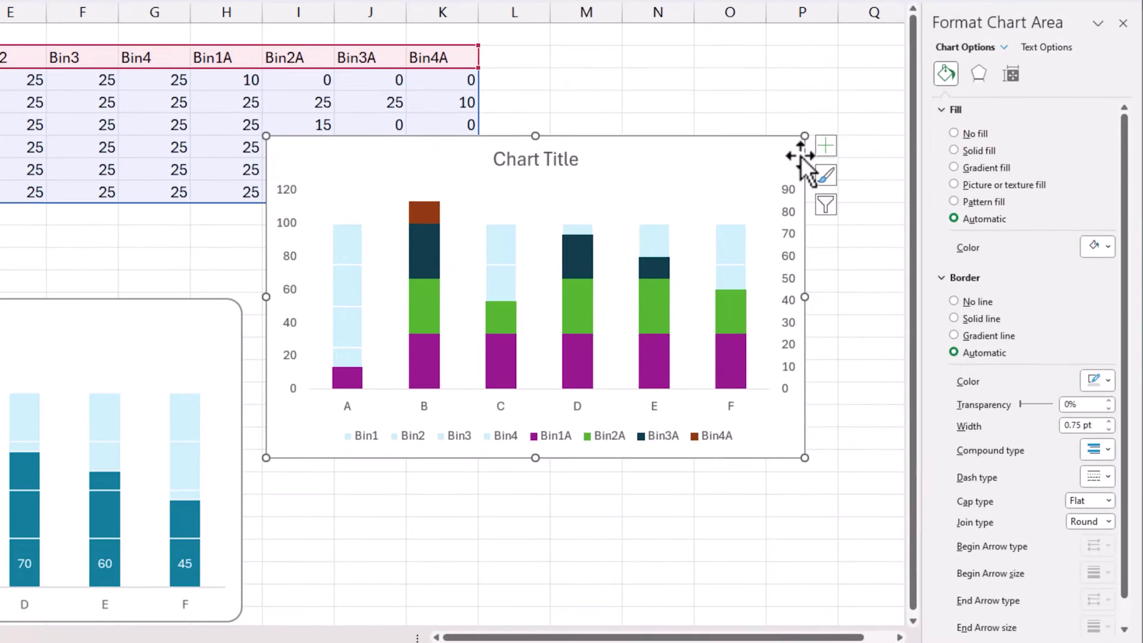
left_click(1006, 46)
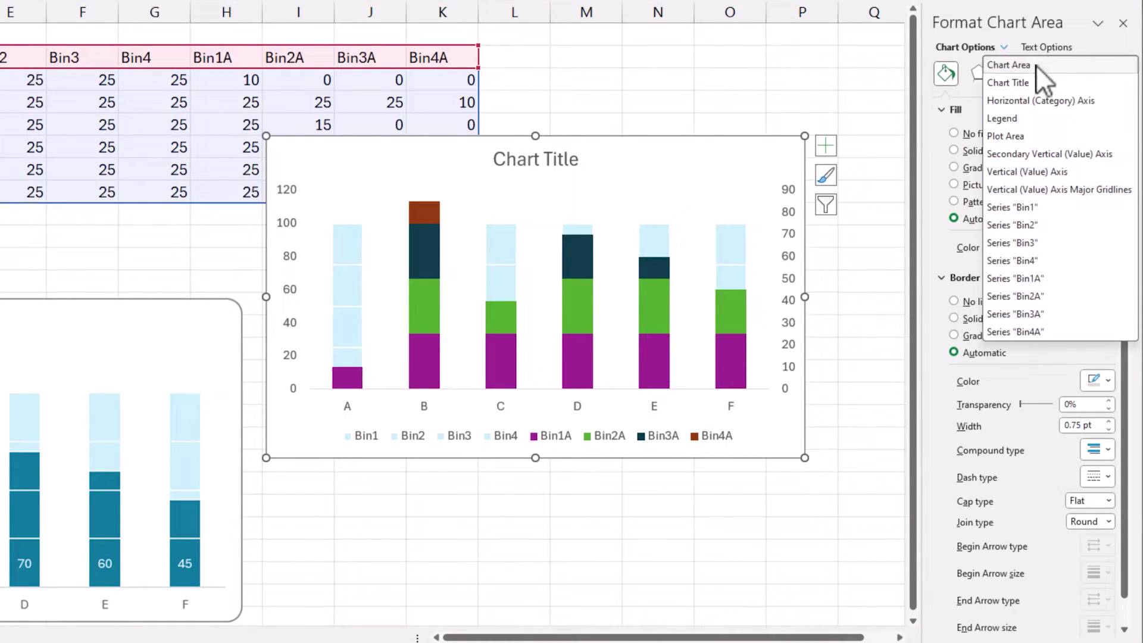
left_click(1044, 284)
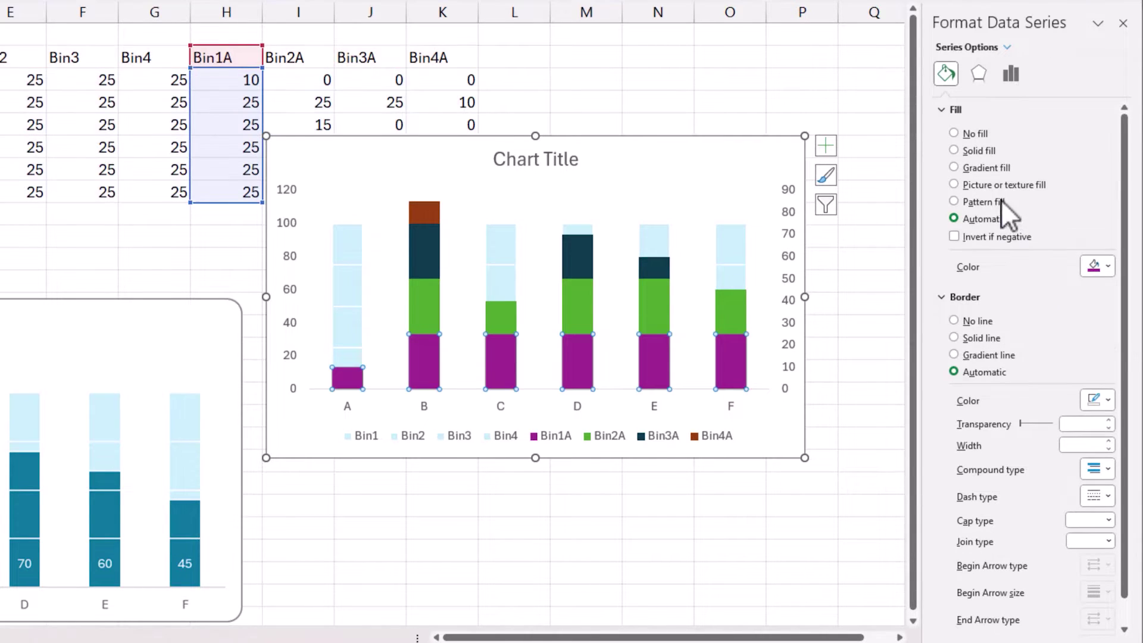
left_click(986, 150)
left_click(1109, 266)
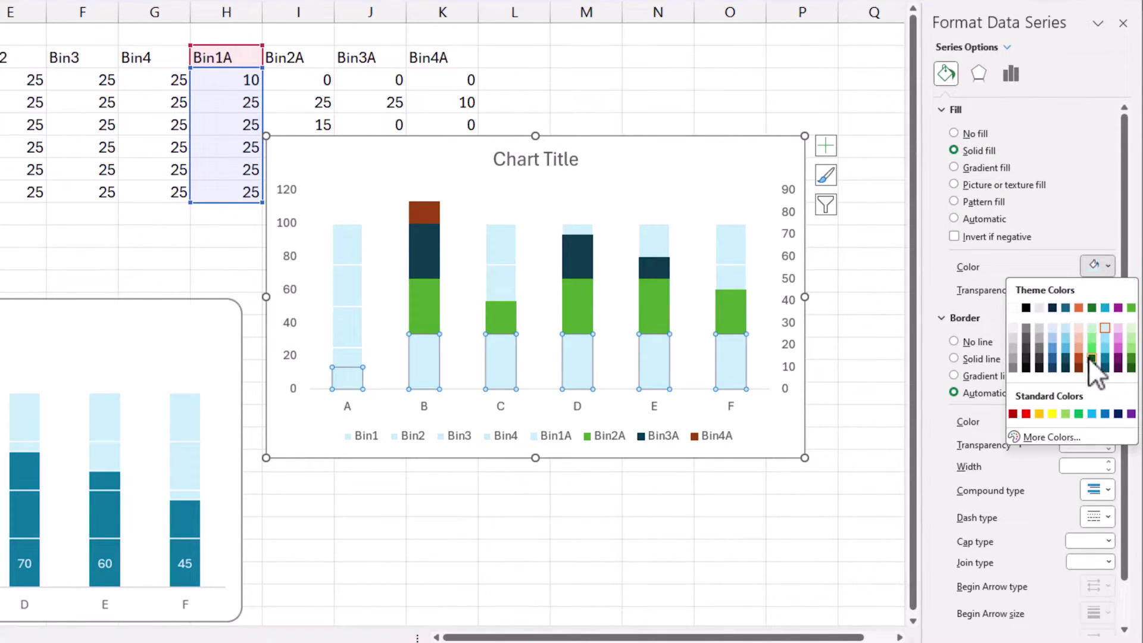
left_click(1106, 356)
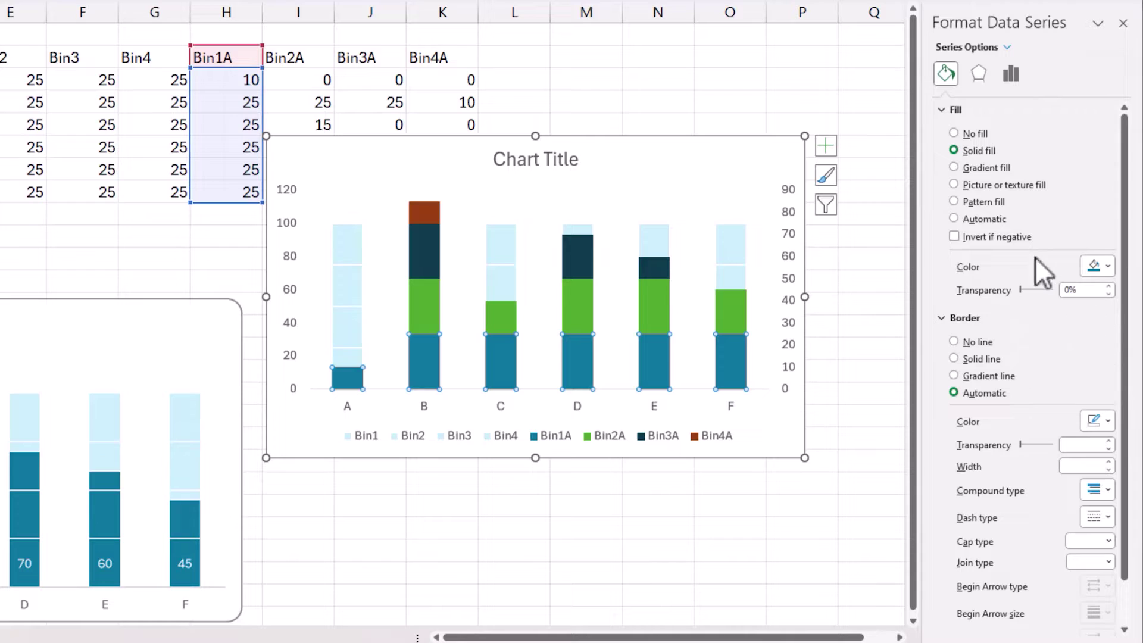
- Give the Bin1A series a solid line border with a width of 1 pt
left_click(982, 359)
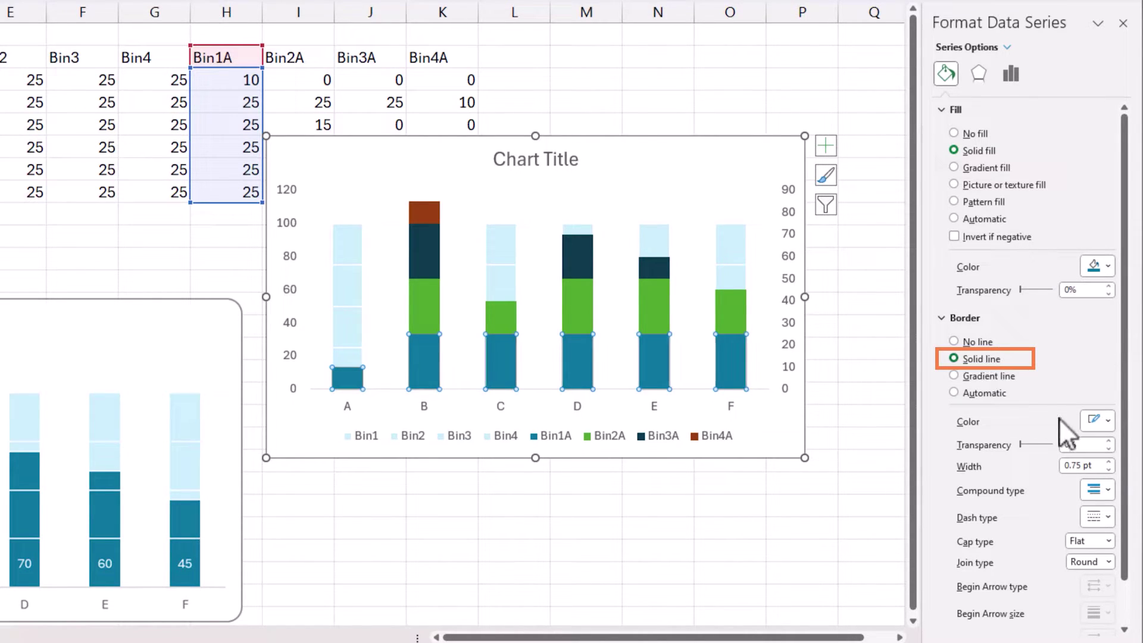
left_click(1094, 421)
left_click(1094, 421)
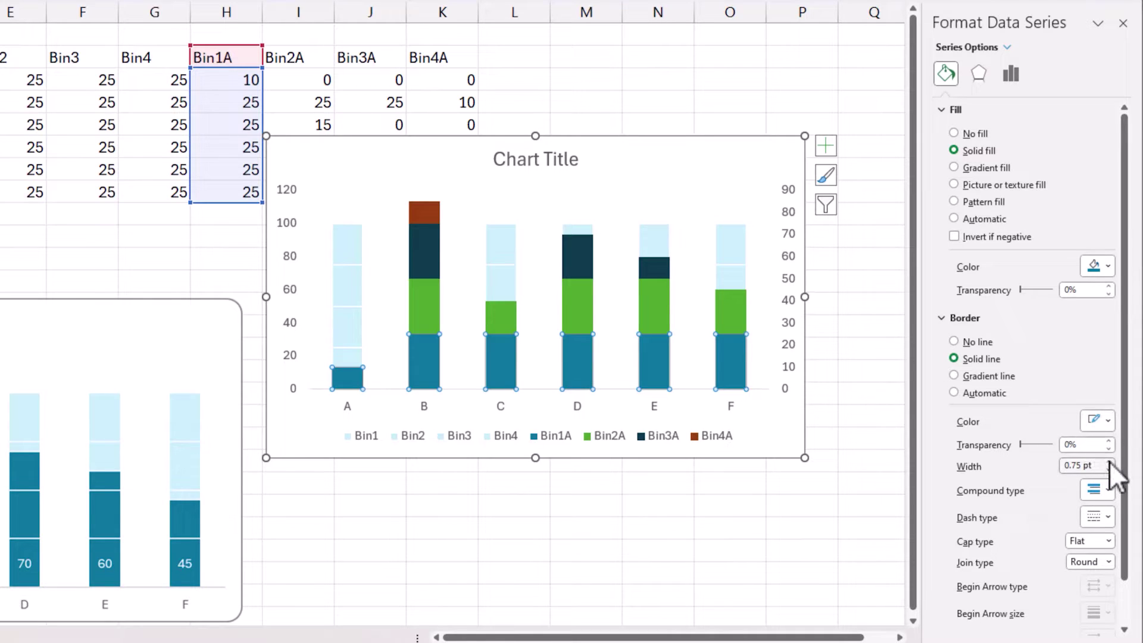
left_click(1109, 462)
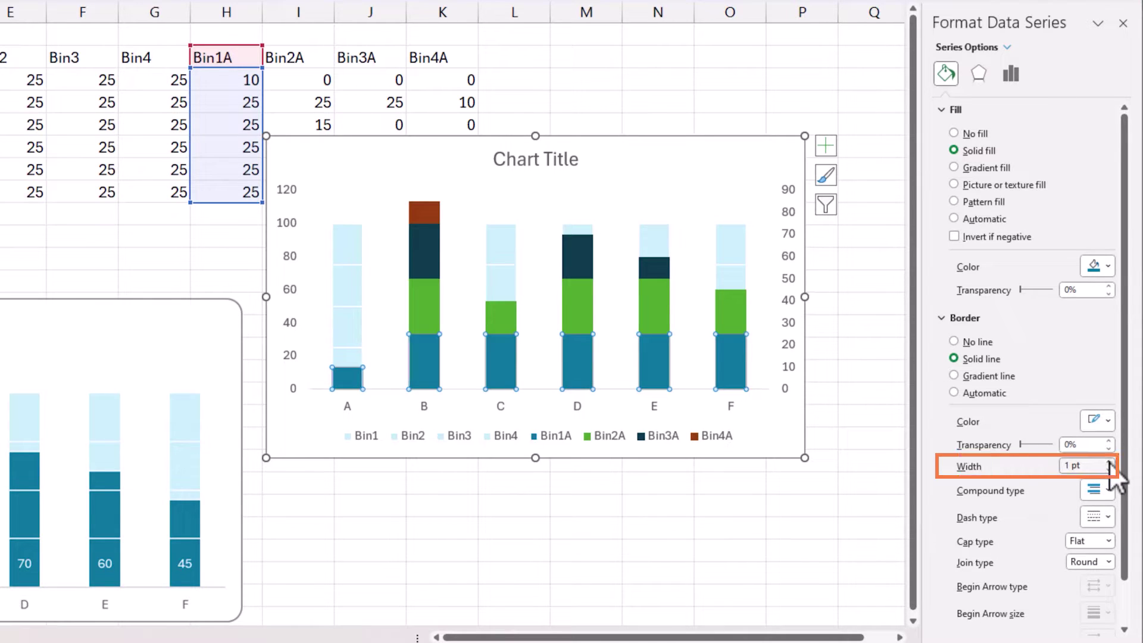
- Format the Bin2A series with a solid teal fill and a solid 1 pt border
left_click(1006, 47)
left_click(1045, 295)
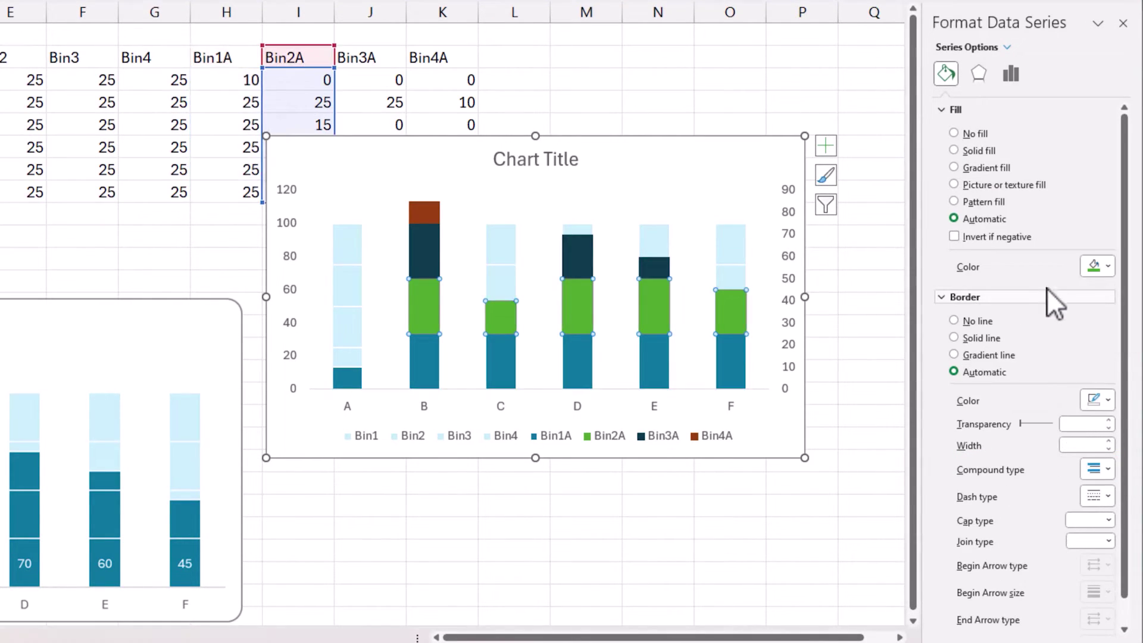
left_click(983, 150)
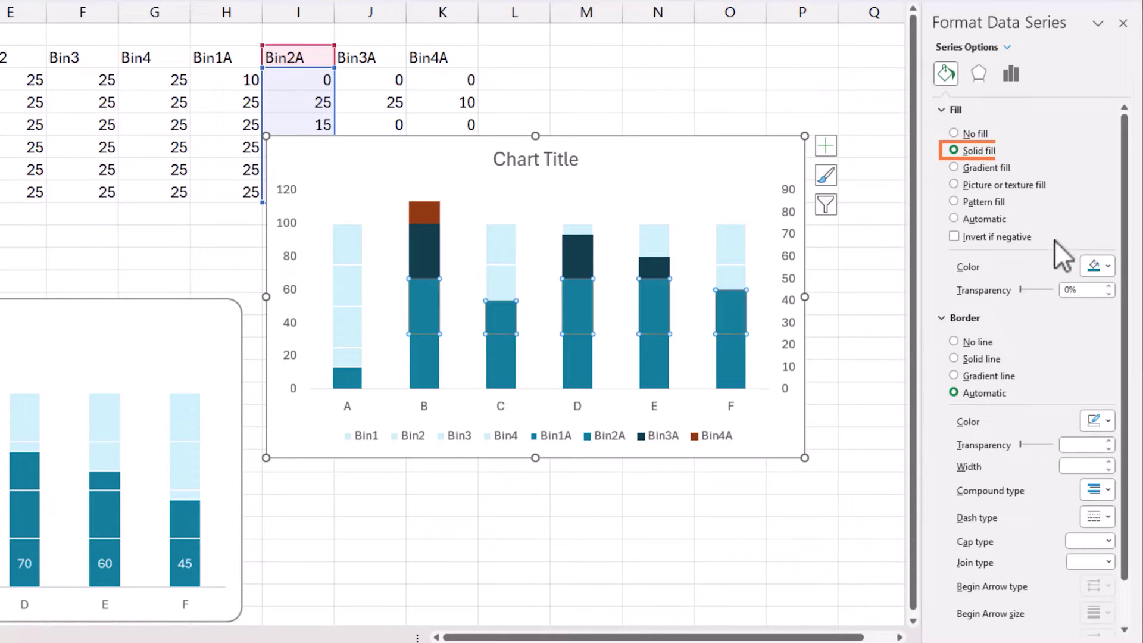
left_click(990, 359)
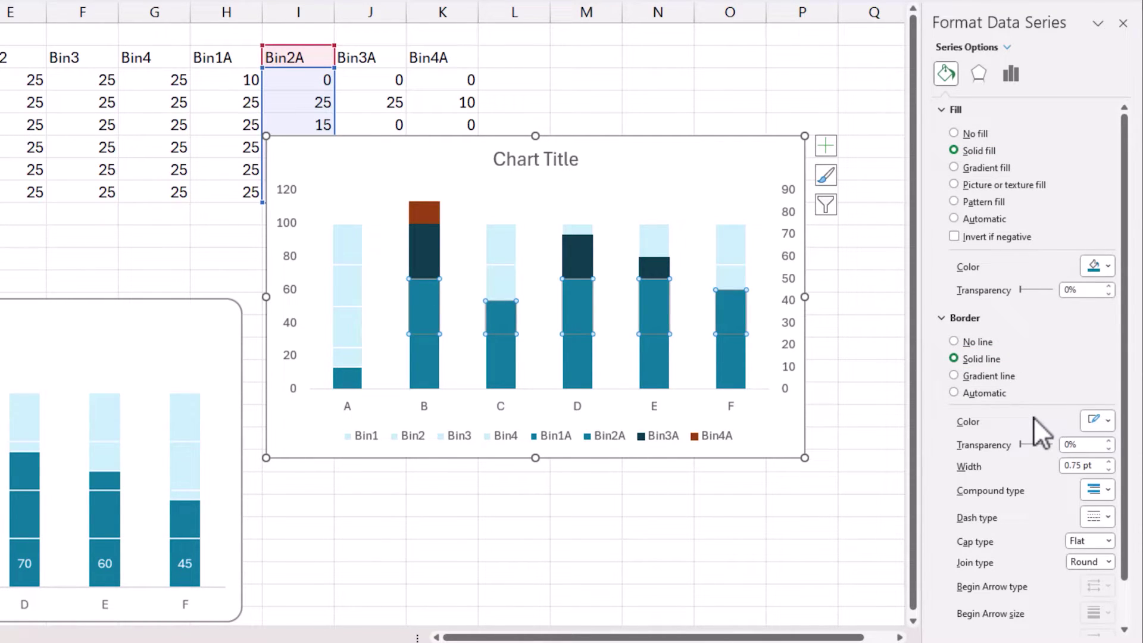
left_click(1109, 461)
- Format the Bin3A series with a solid teal fill and a solid 1 pt border
left_click(1008, 47)
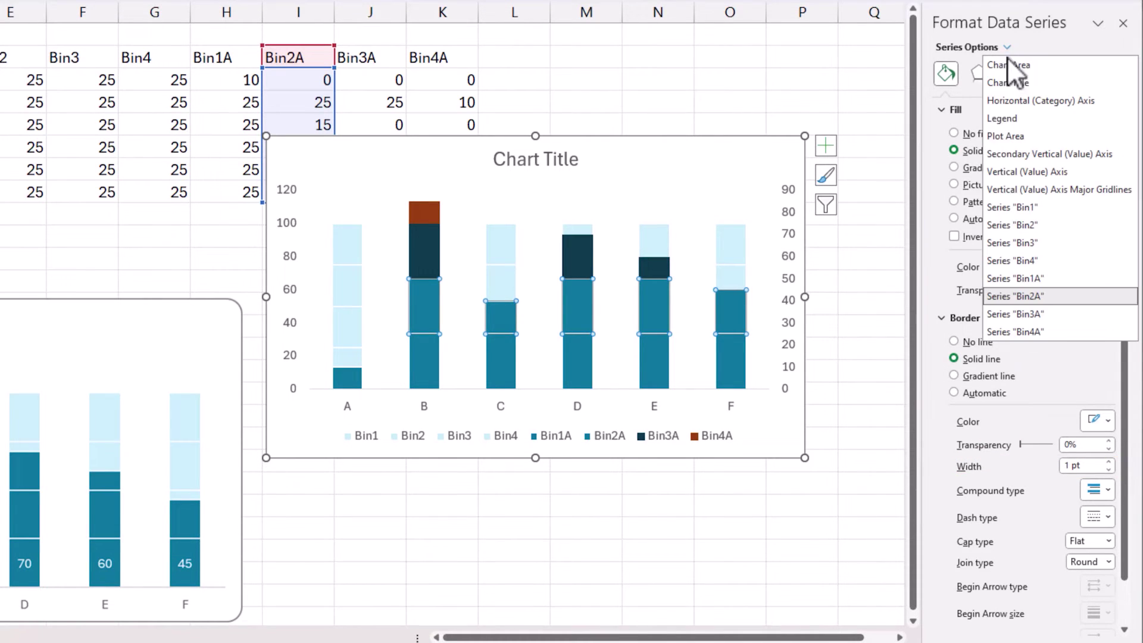
left_click(1026, 313)
left_click(978, 150)
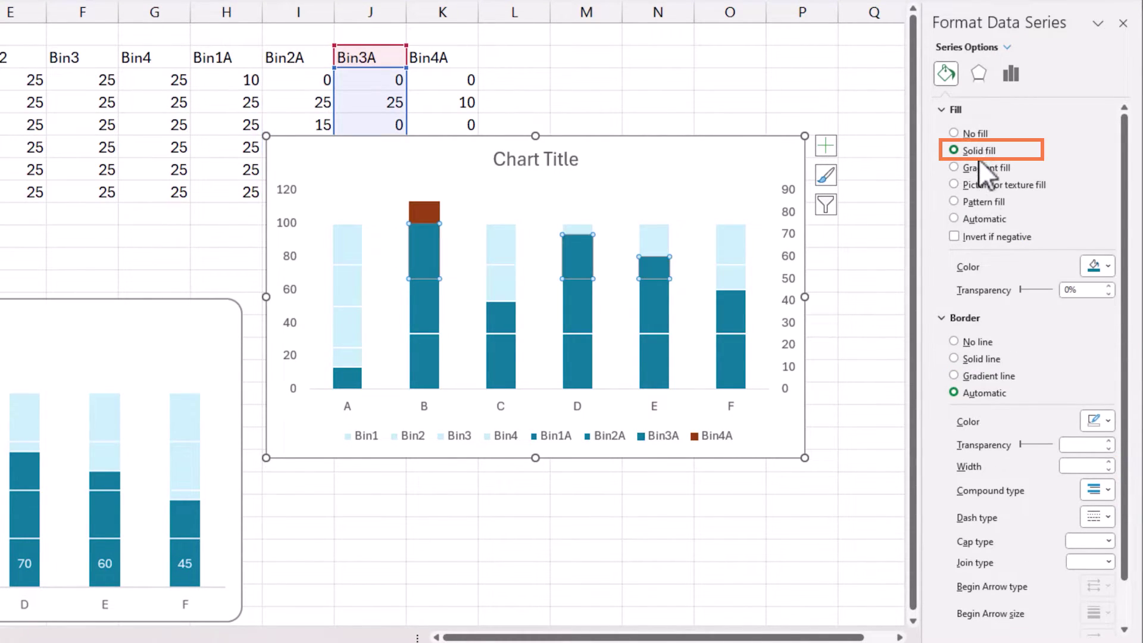
left_click(986, 358)
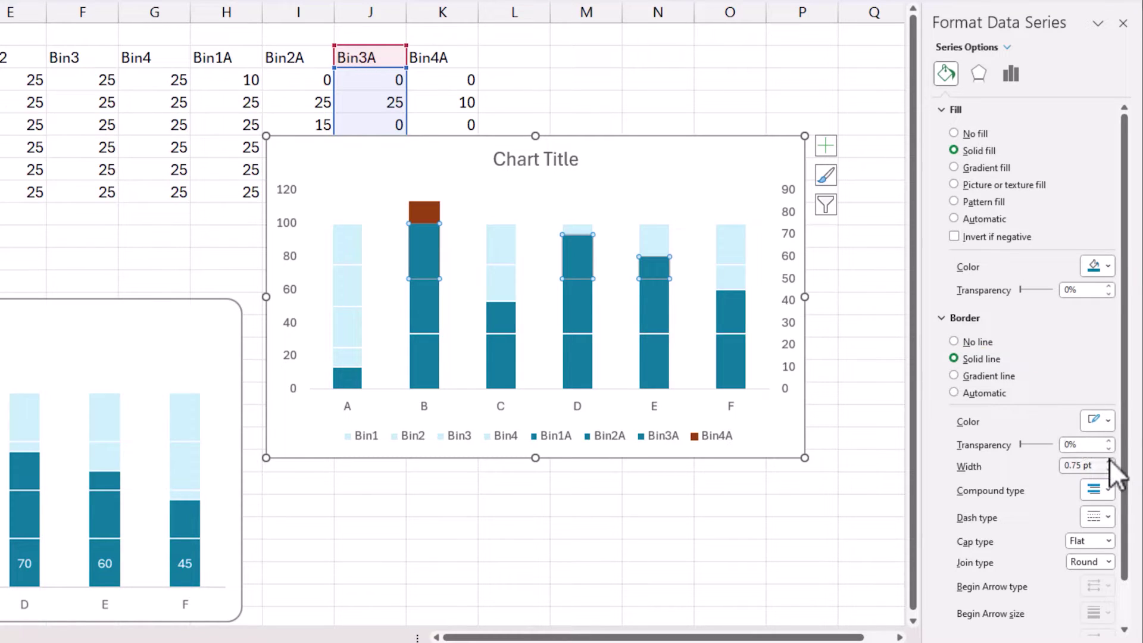
left_click(1109, 461)
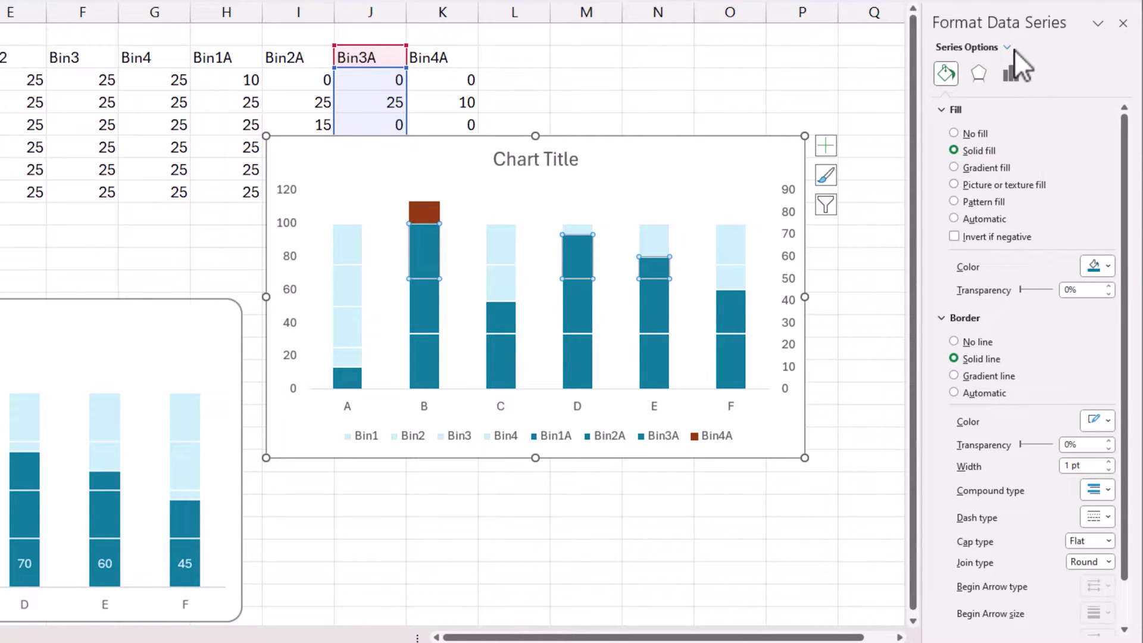
- Format the Bin4A series with a solid teal fill and a solid 1 pt border, and deselect the chart
left_click(1012, 48)
left_click(1035, 333)
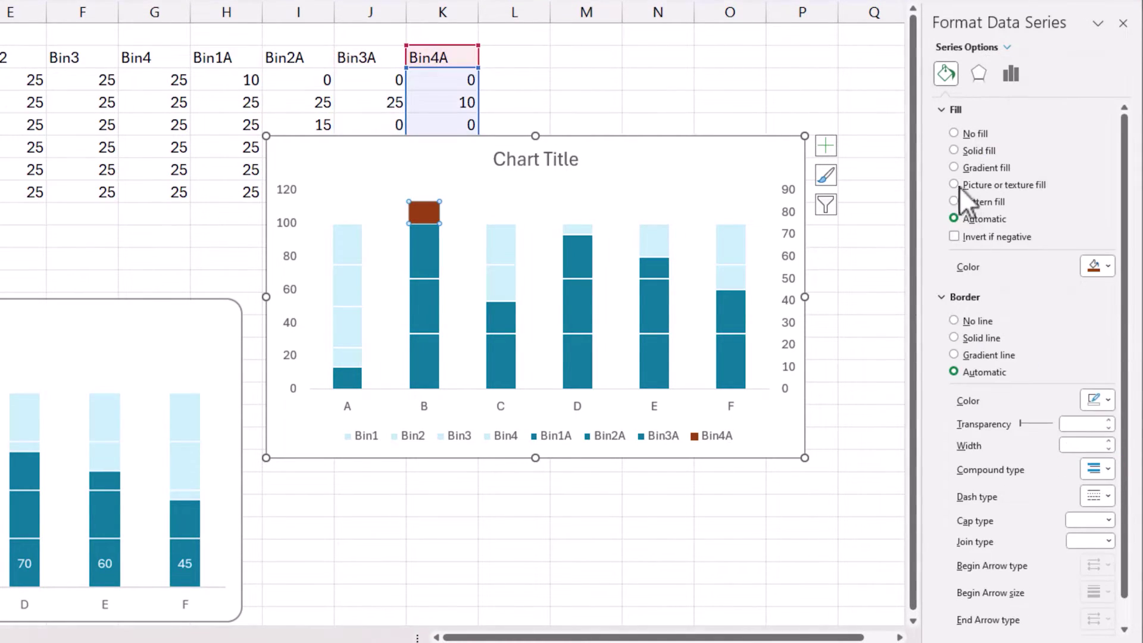
left_click(962, 151)
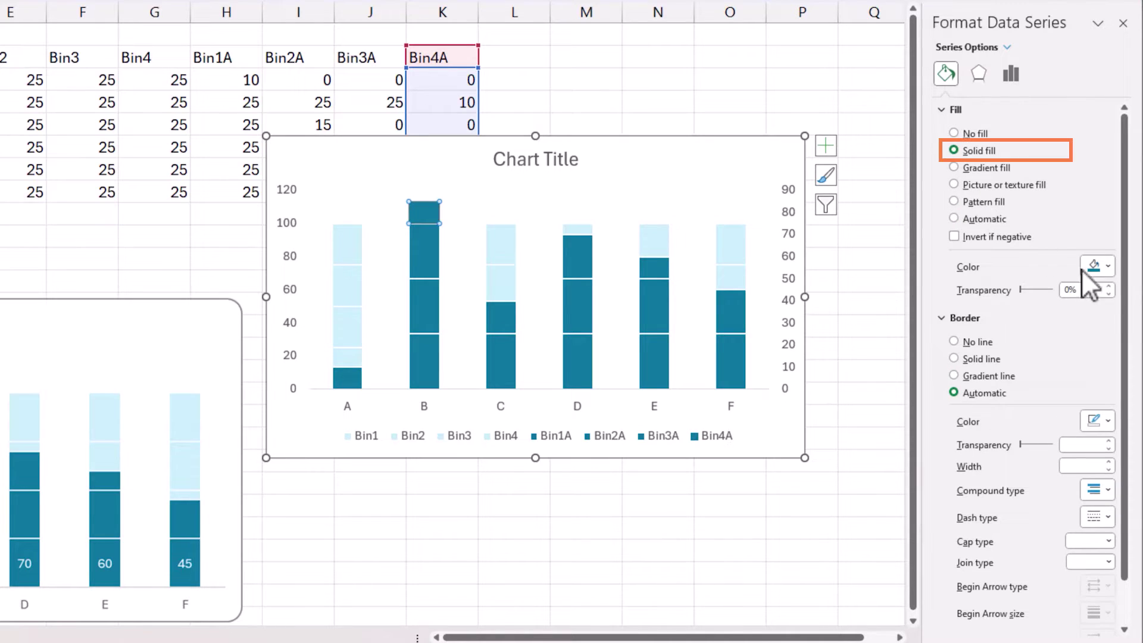
left_click(981, 358)
left_click(1109, 462)
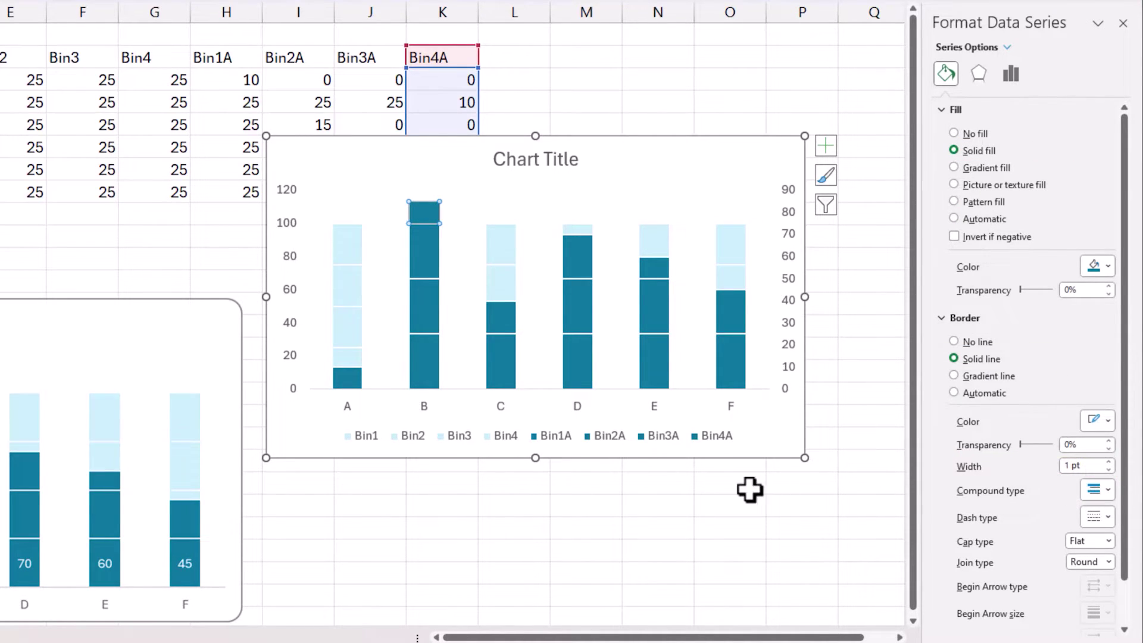
left_click(689, 501)
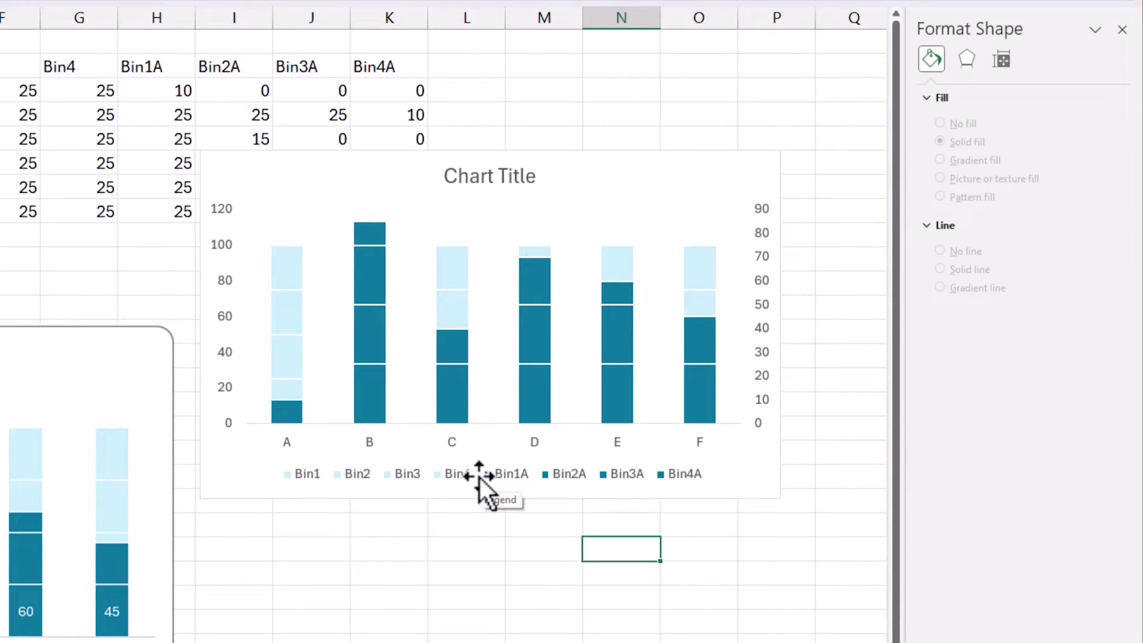
- Delete the legend and the secondary vertical axis from the new chart
left_click(480, 476)
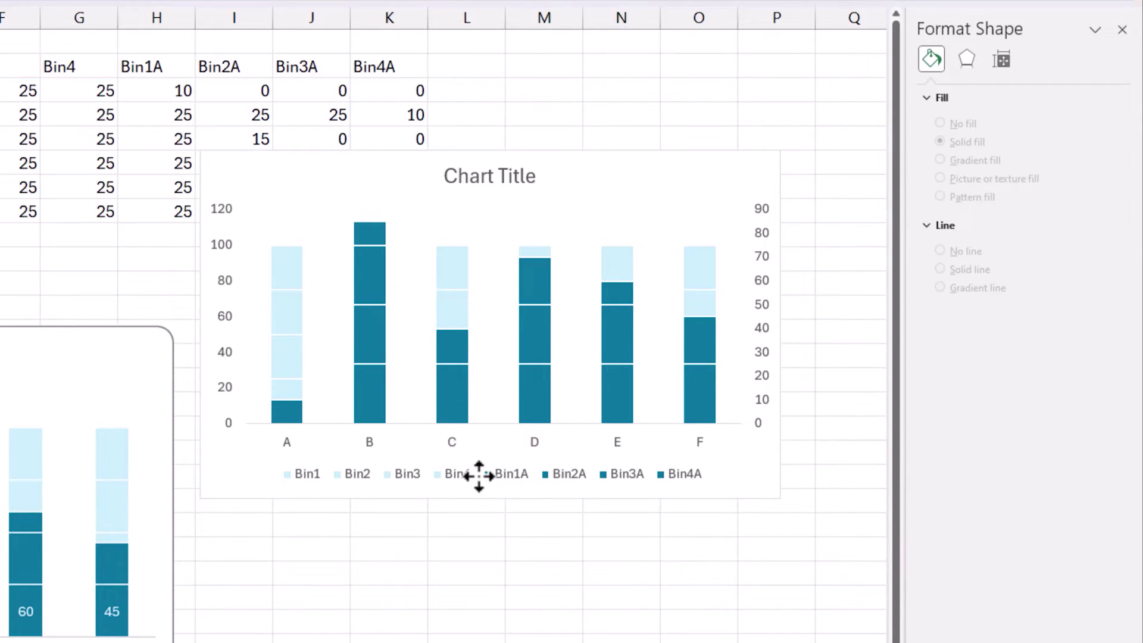
key("Delete")
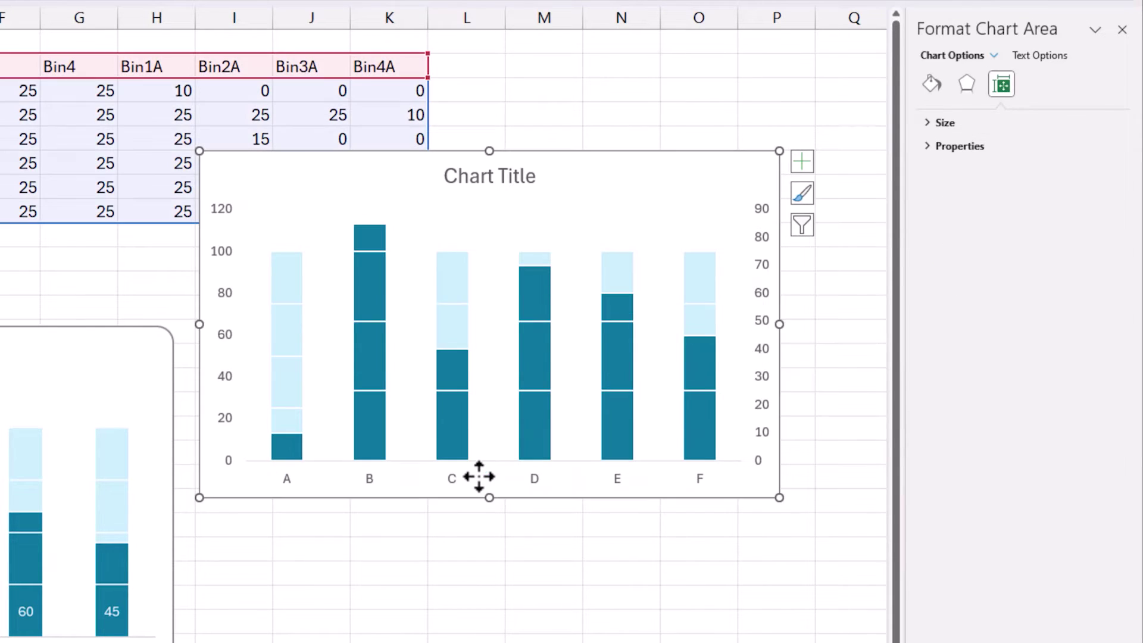
left_click(759, 265)
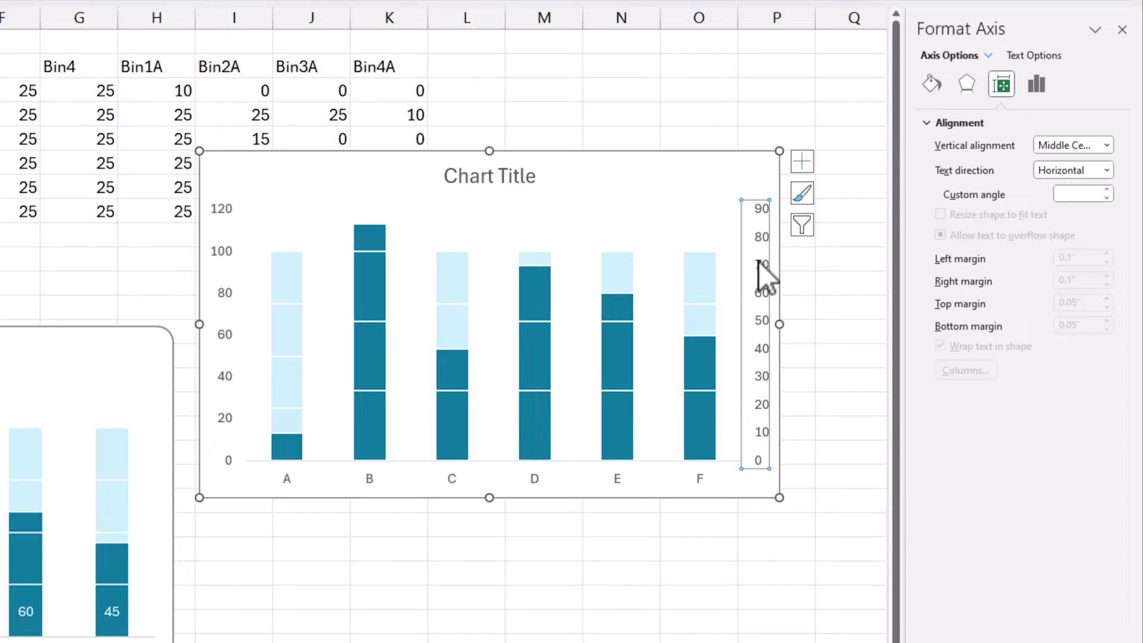
key("Delete")
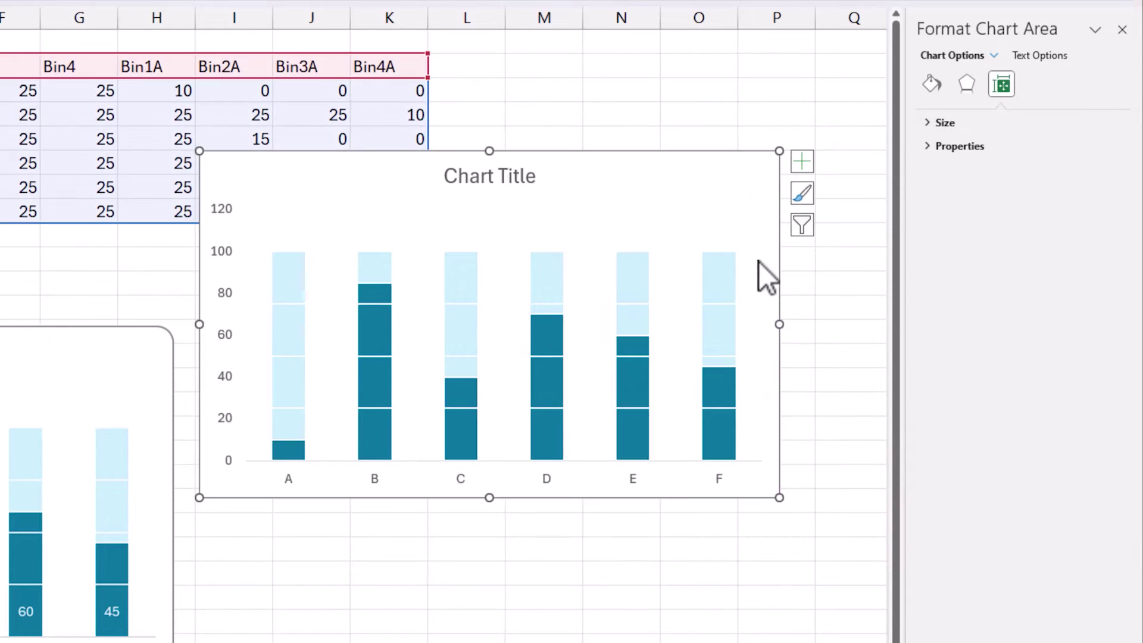
- Move the new chart up to row 3 and add data labels to its Bin1A series
left_click_drag(584, 161, 594, 90)
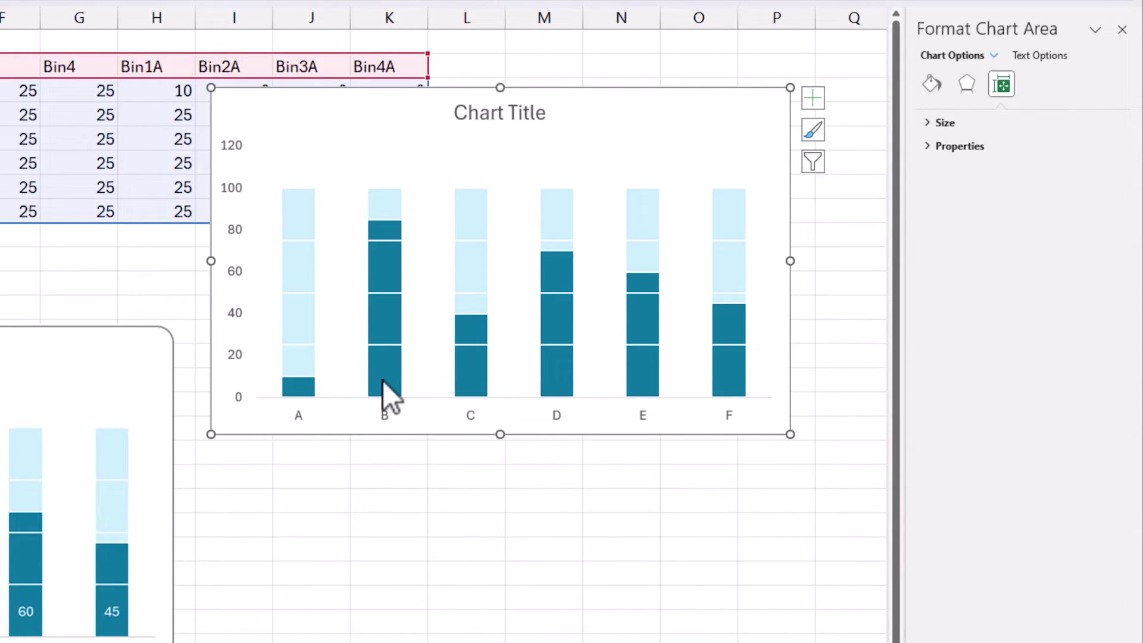
mouse_move(383, 381)
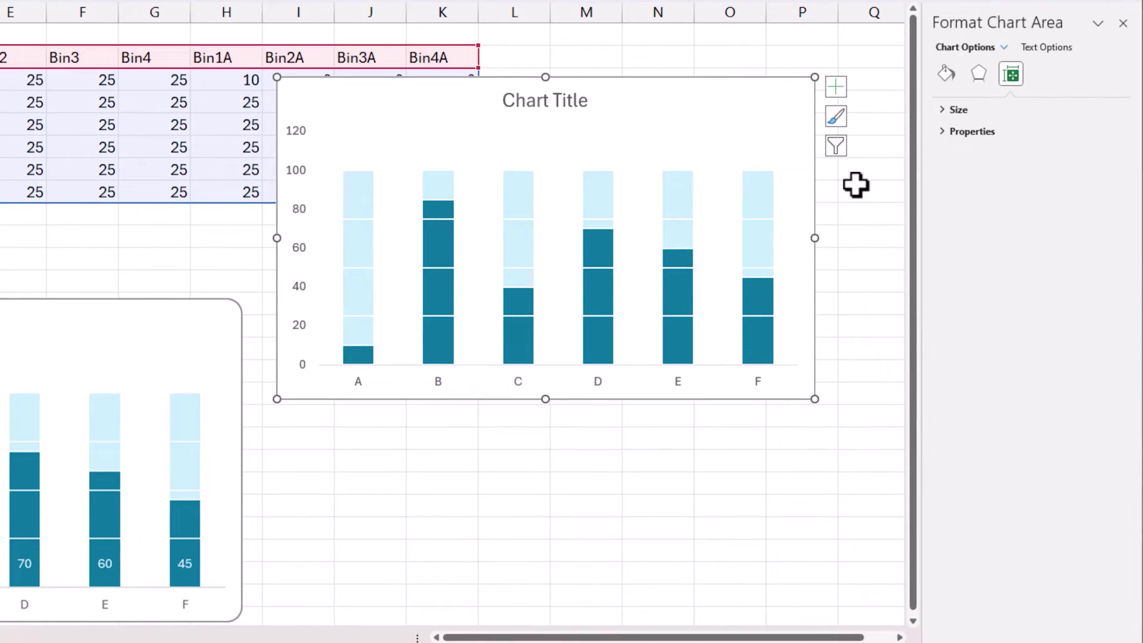
left_click(1004, 48)
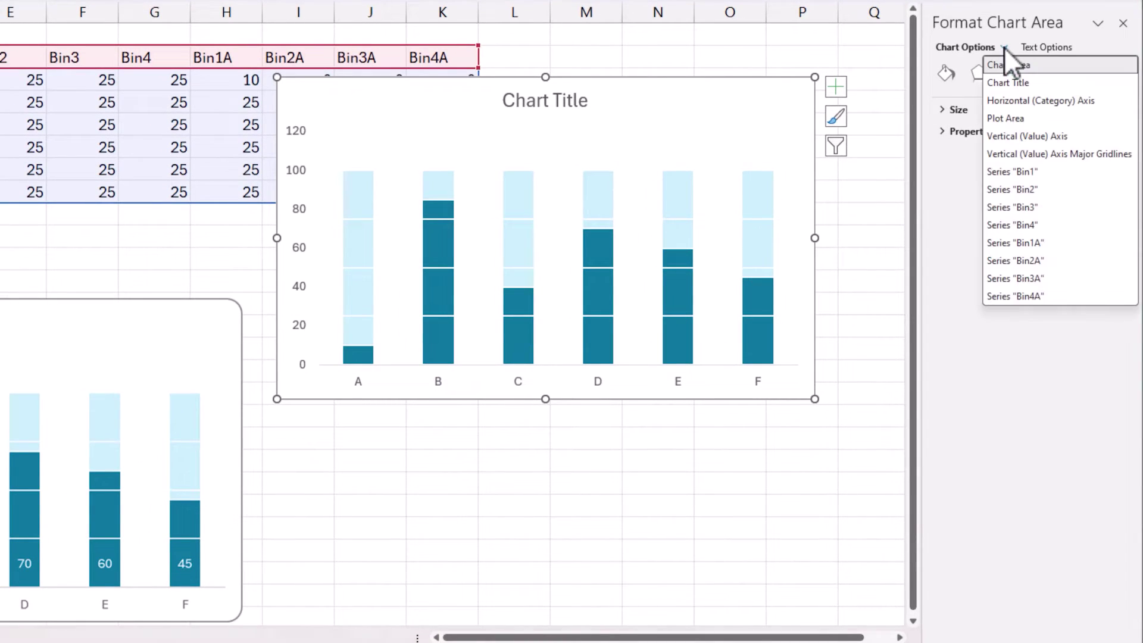
left_click(1034, 244)
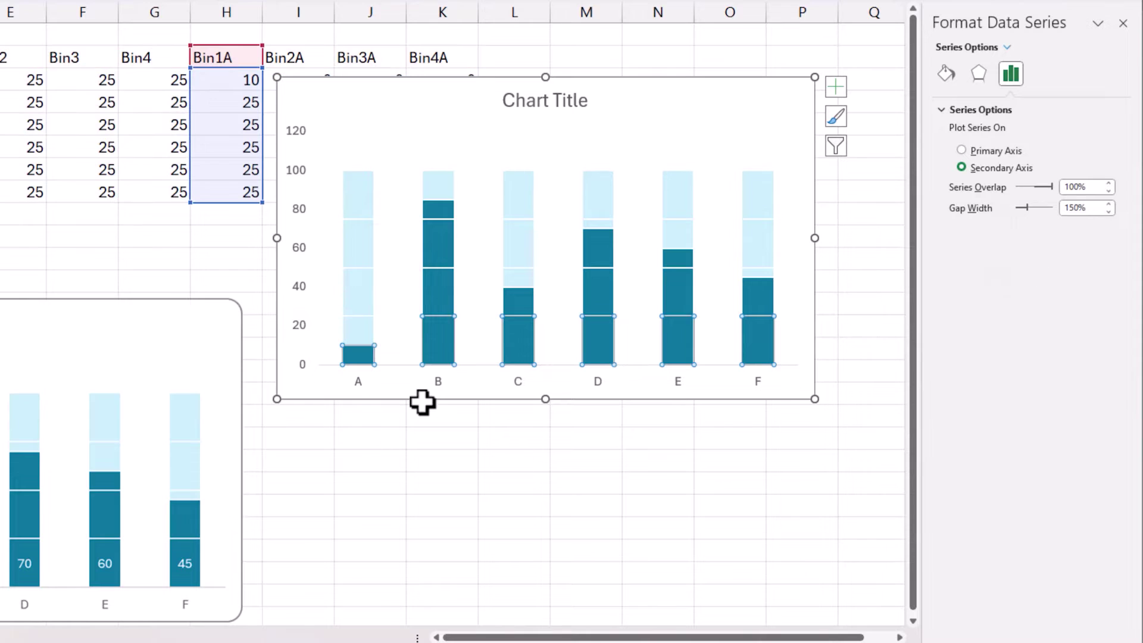
left_click(836, 89)
left_click(874, 152)
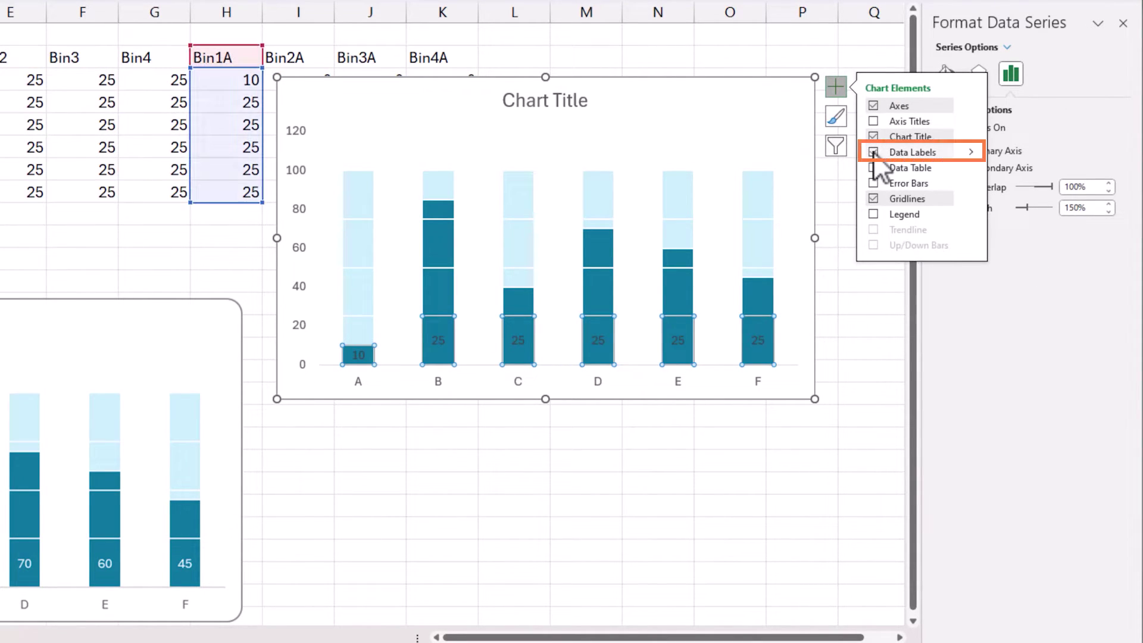
left_click(431, 347)
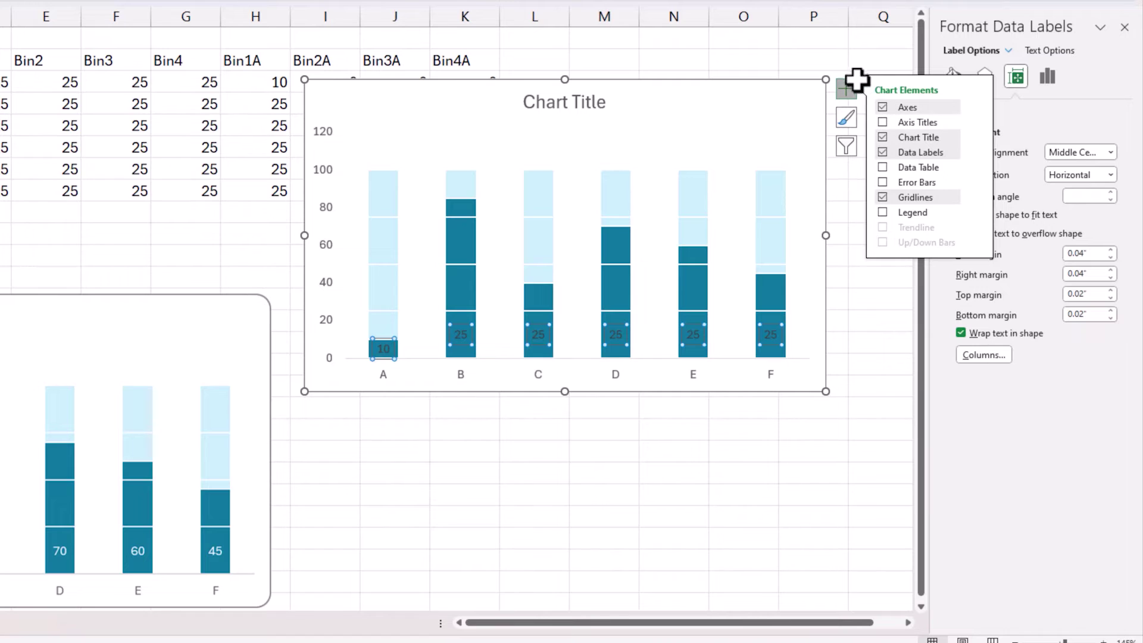
left_click(850, 89)
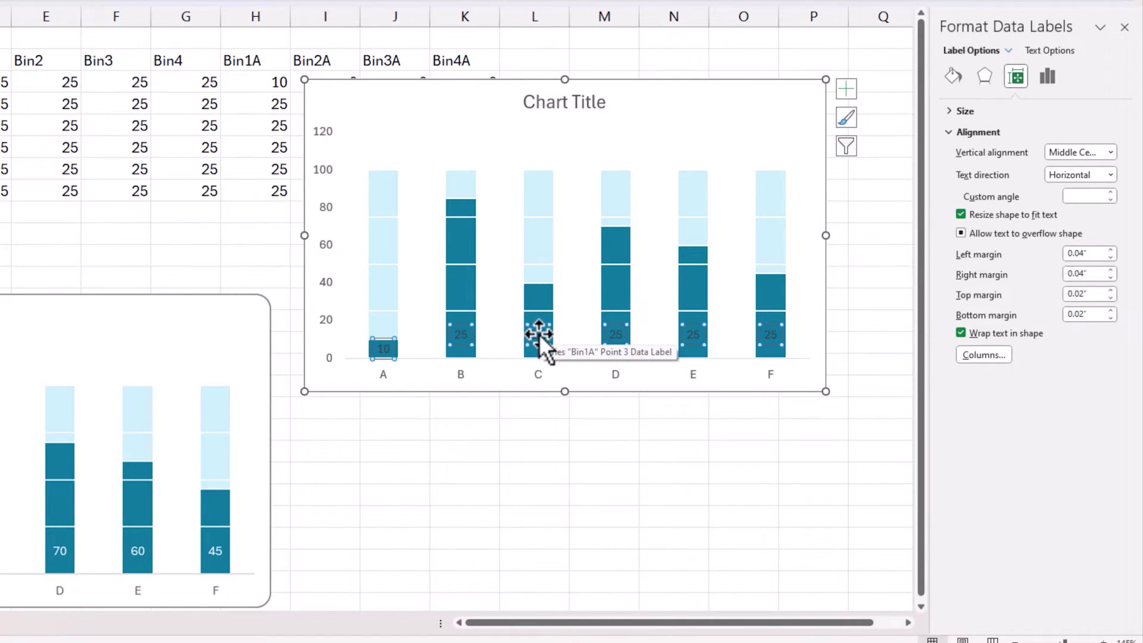
- Stop showing the series value in the Bin1A data labels
left_click(1008, 50)
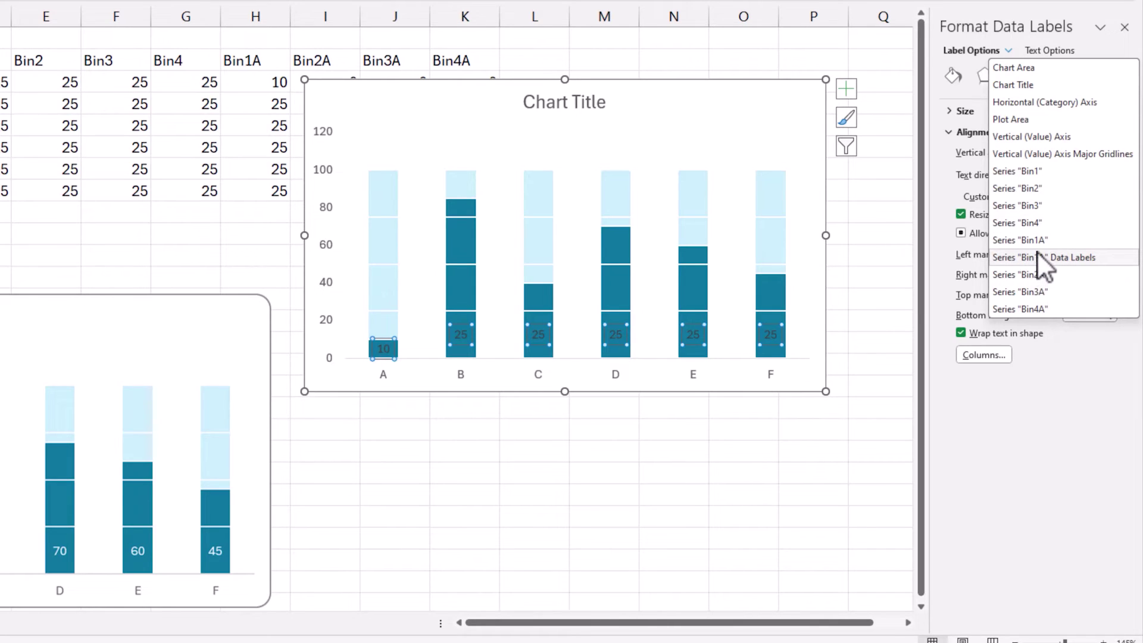
left_click(1087, 259)
left_click(1047, 76)
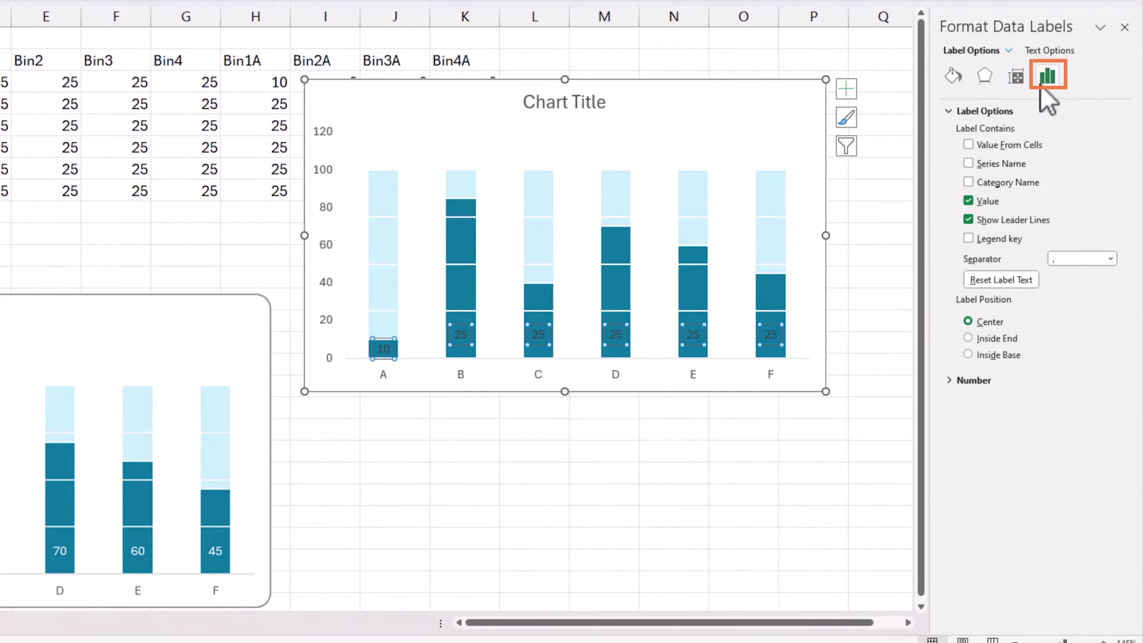
left_click(969, 201)
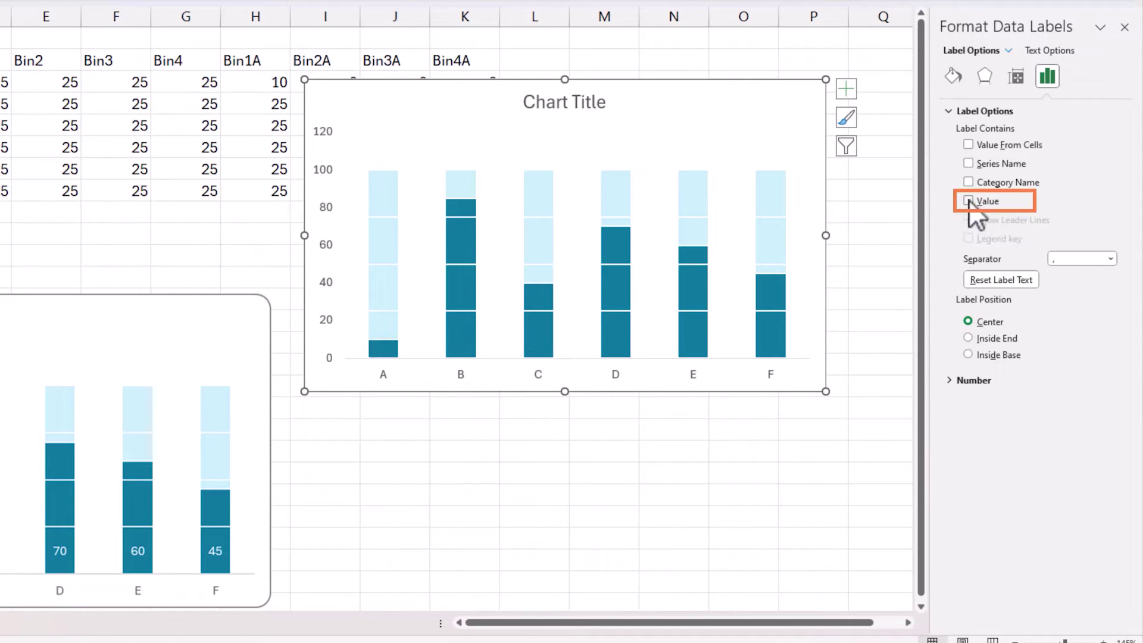
- Make the Bin1A data labels show the Actual values from cells C3:C8, colour their text white, and deselect the chart
left_click(968, 145)
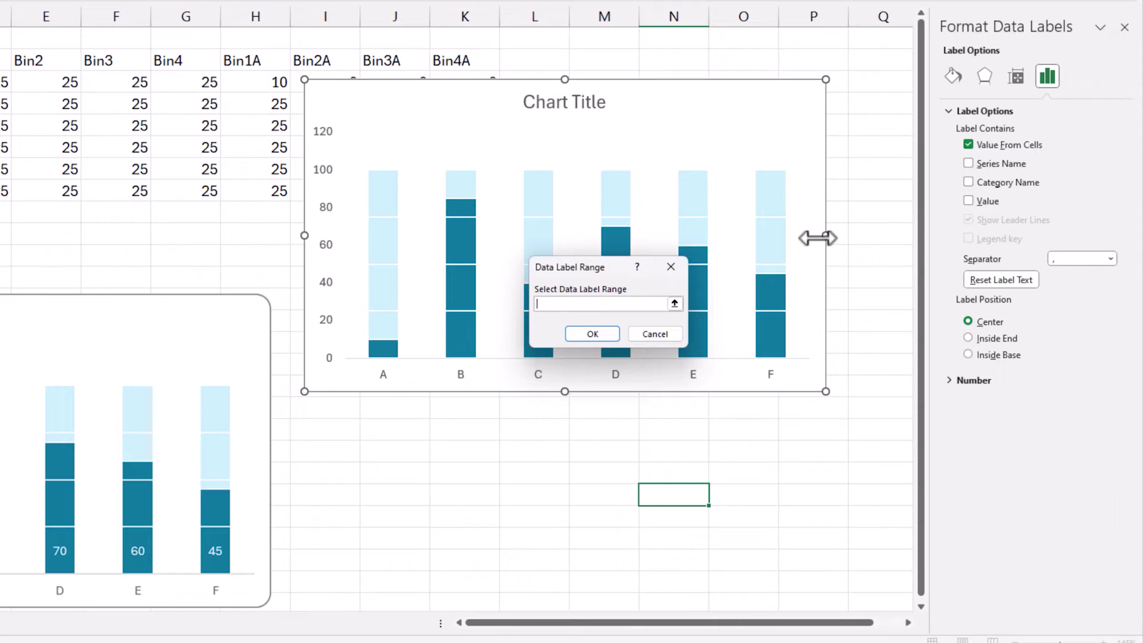
left_click(675, 304)
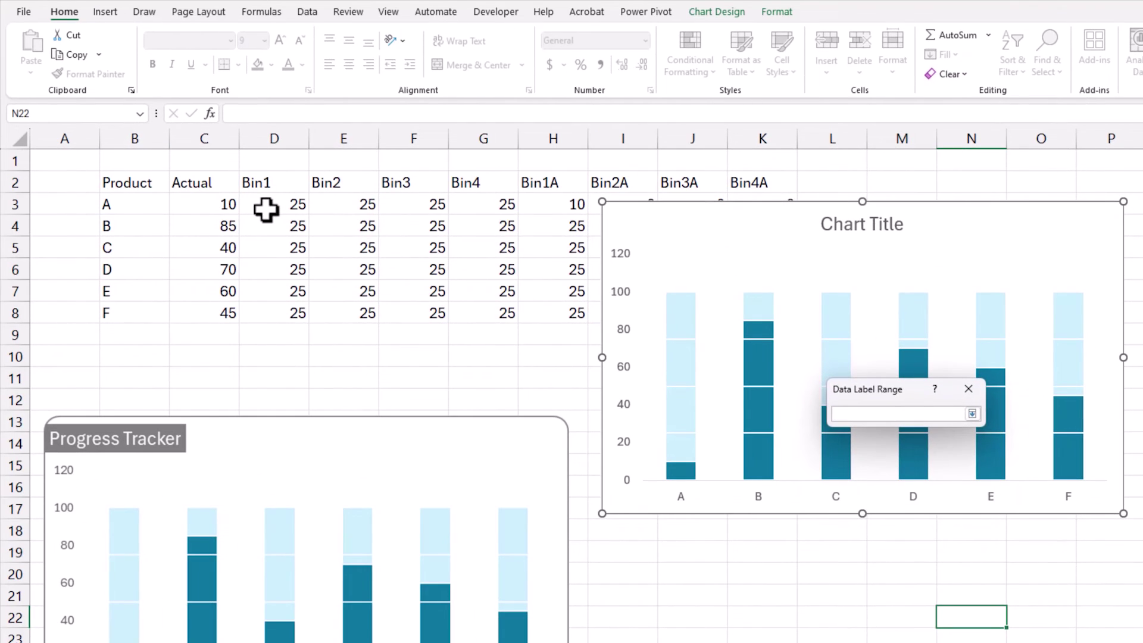
left_click_drag(225, 203, 222, 311)
left_click(972, 413)
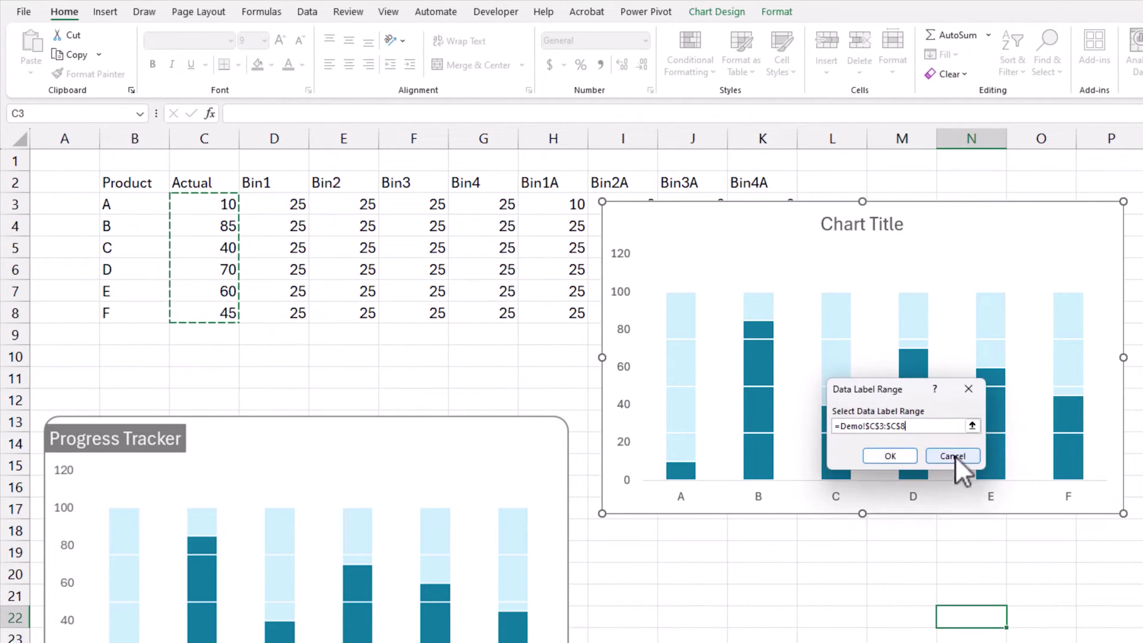
left_click(822, 455)
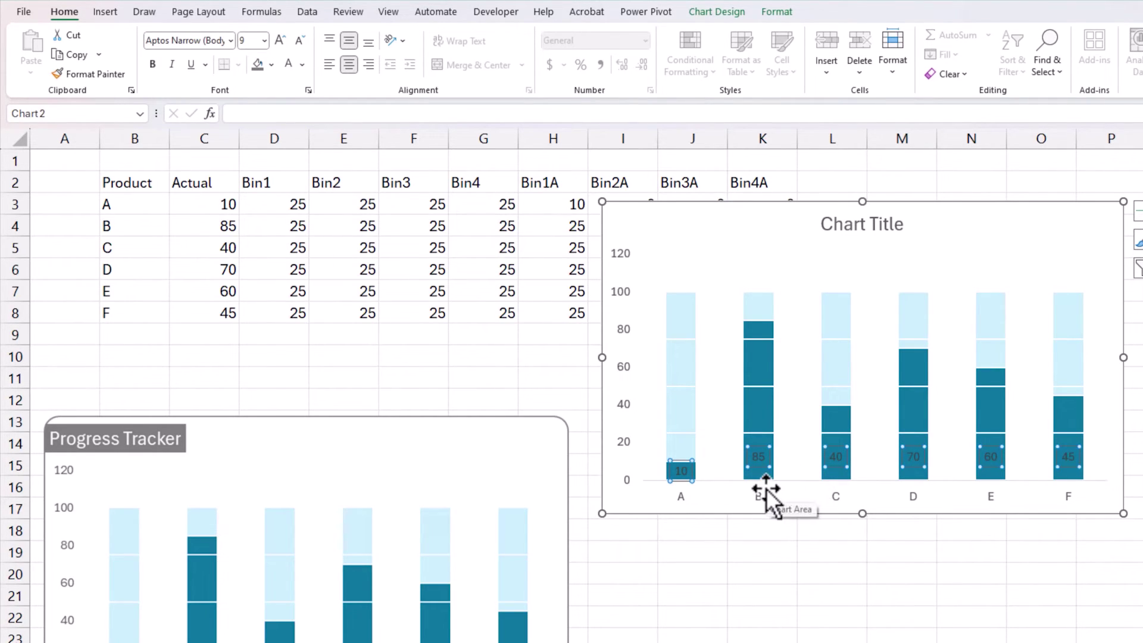
left_click(292, 63)
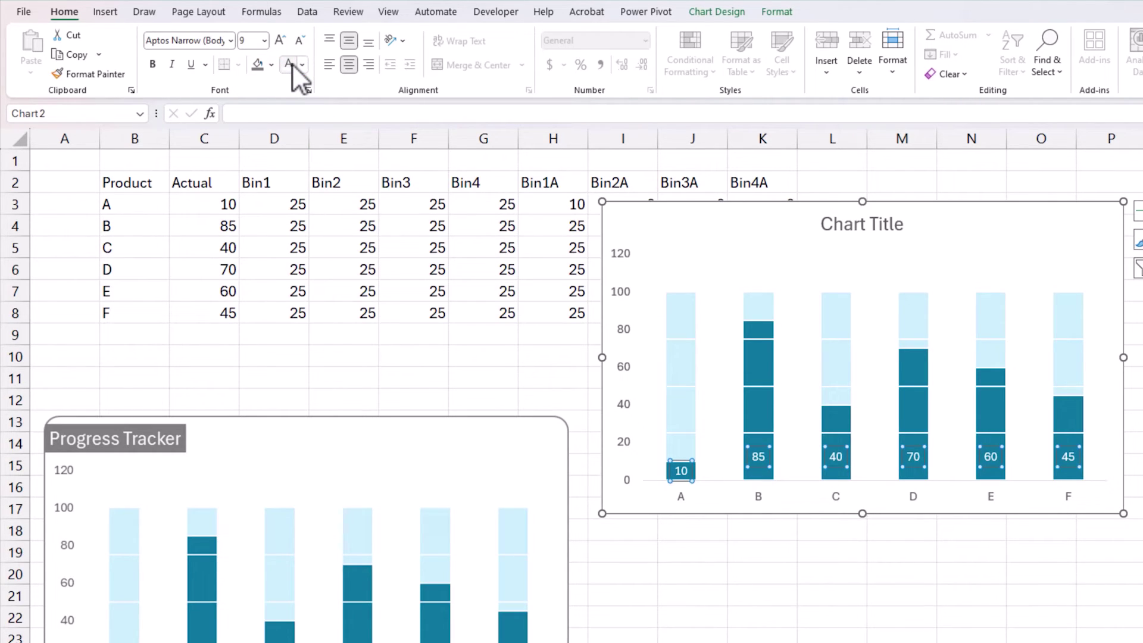
left_click(811, 594)
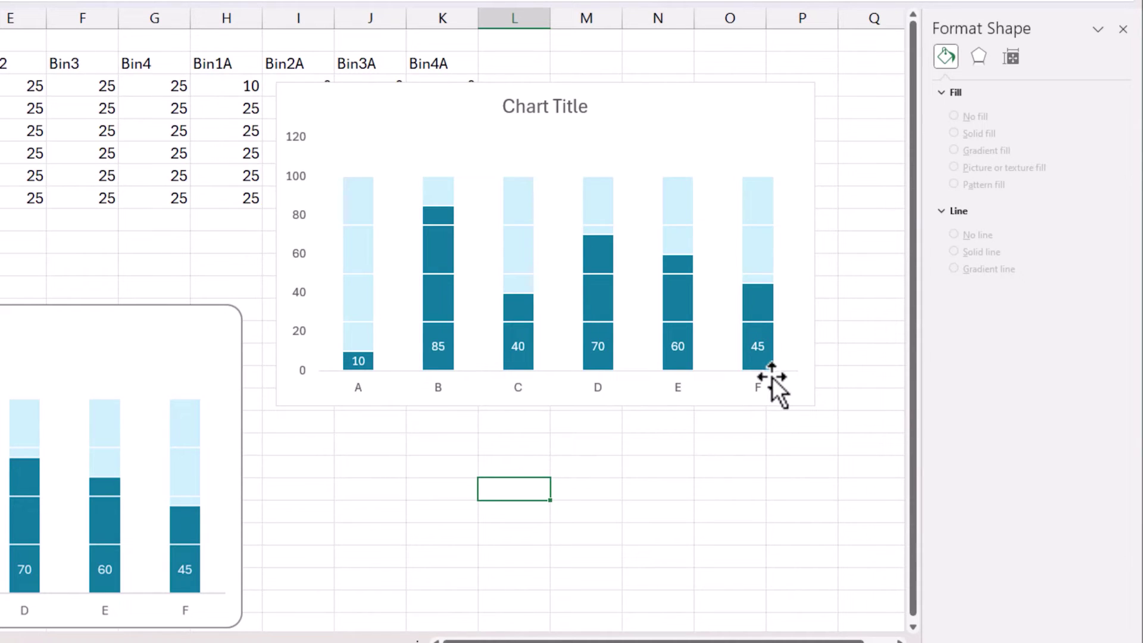
- Change the new chart's title to "Performance by product"
left_click(556, 404)
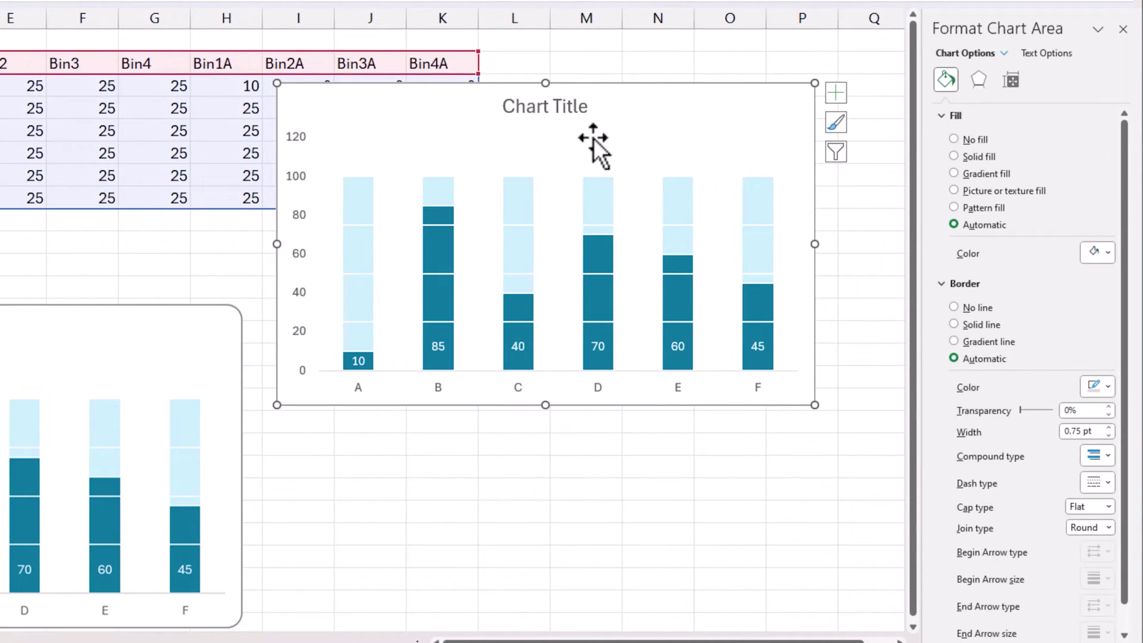
left_click(572, 106)
triple_click(589, 112)
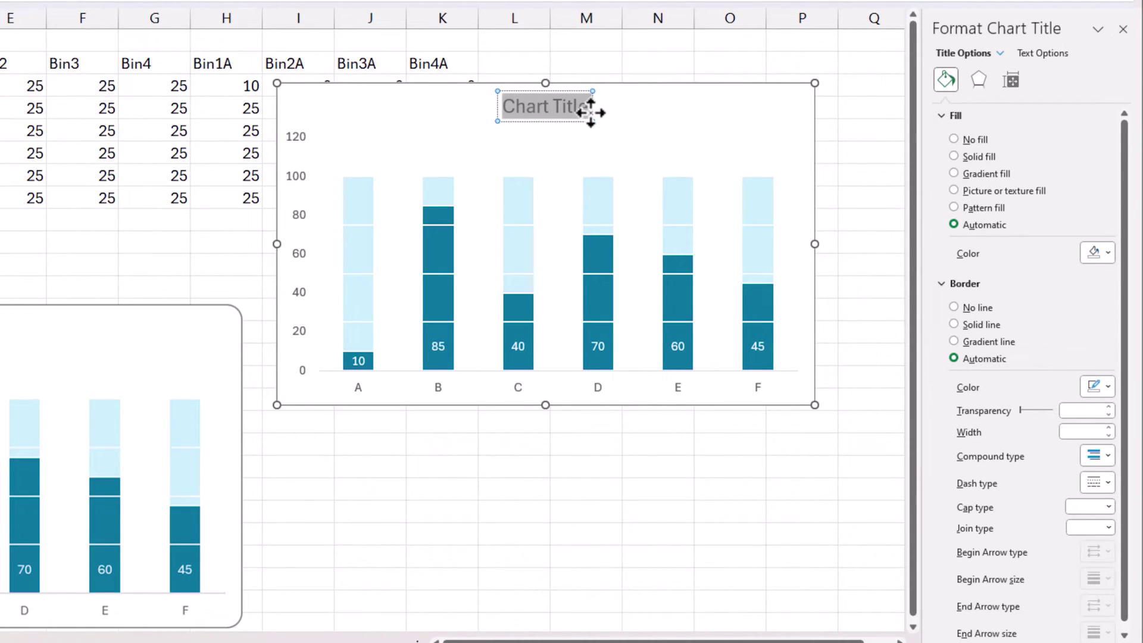
type("Performan")
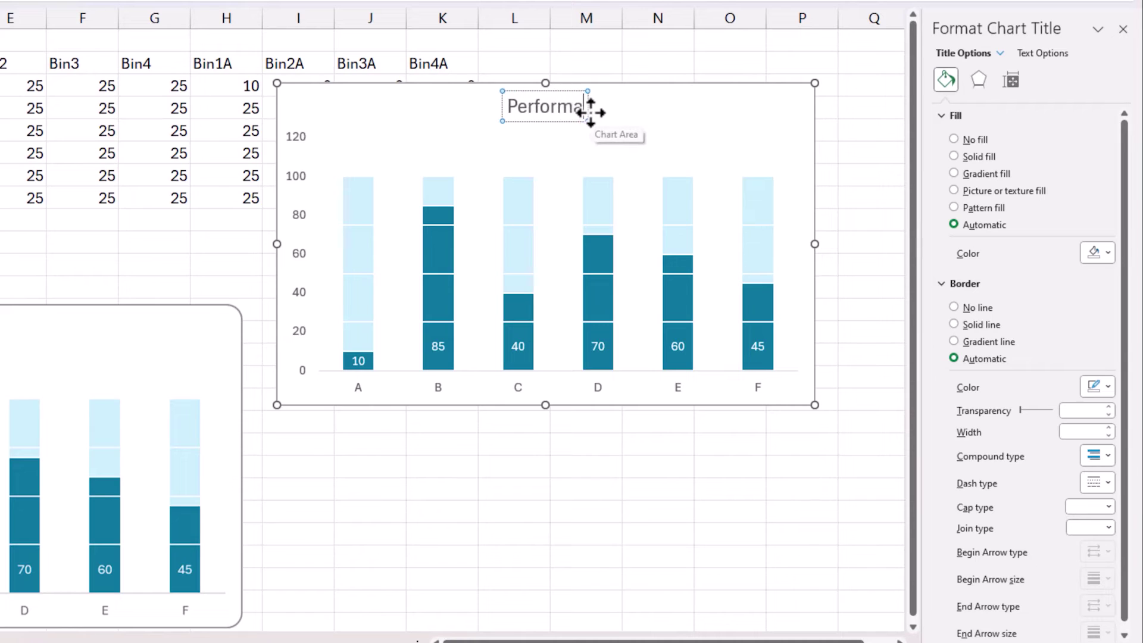
type("ce by Produc")
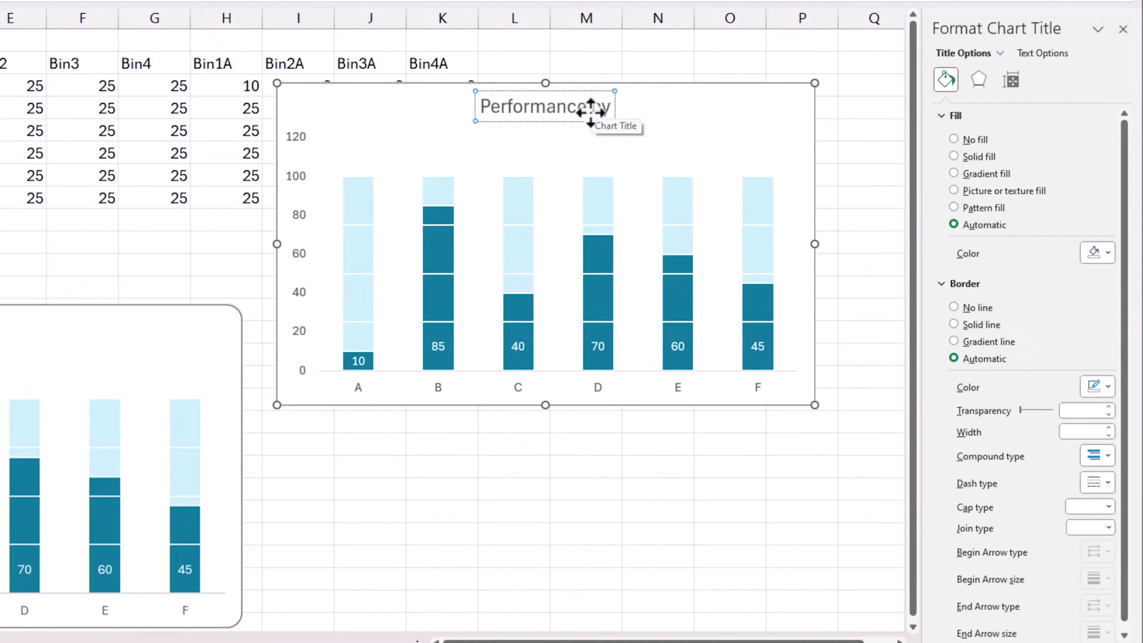
type("t")
- Give the new chart's title a solid gray fill and white text
triple_click(589, 112)
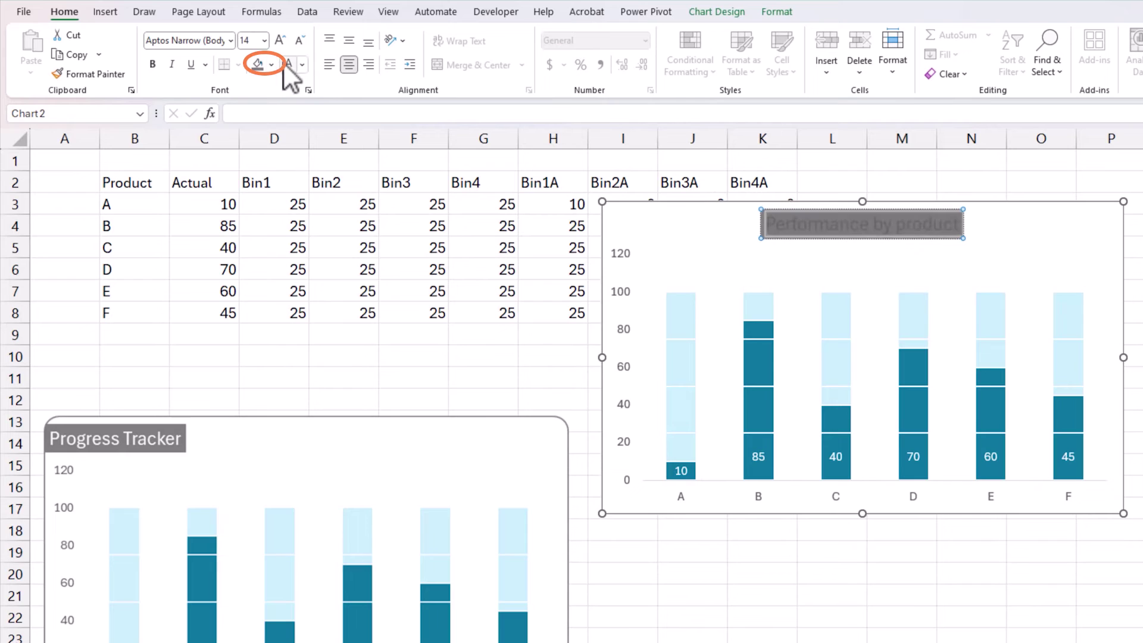
double_click(798, 234)
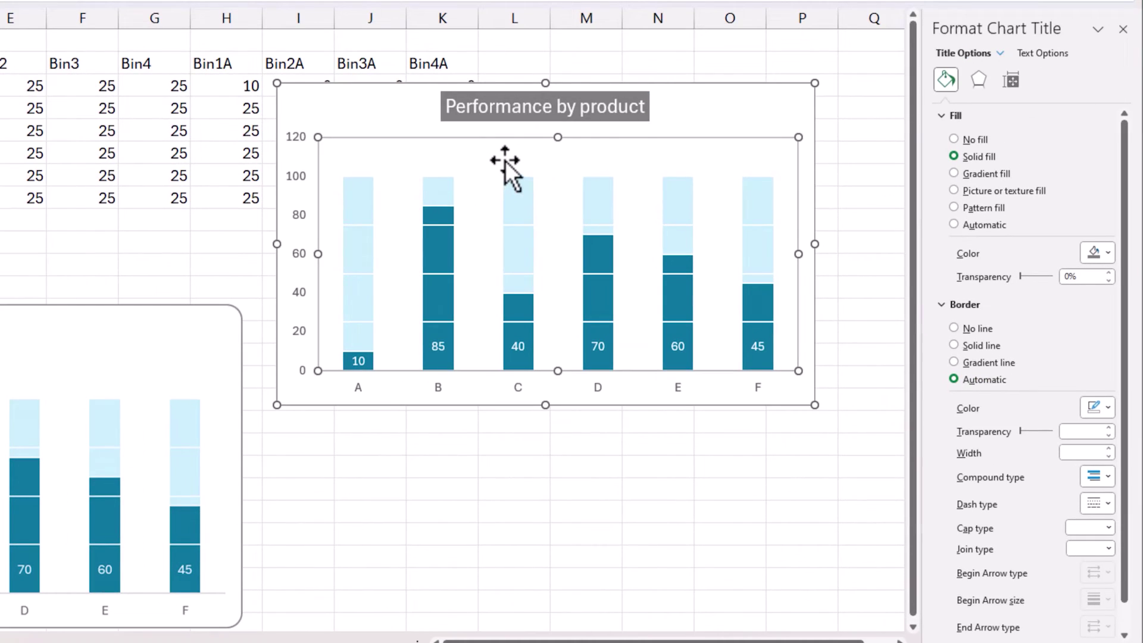
left_click(504, 159)
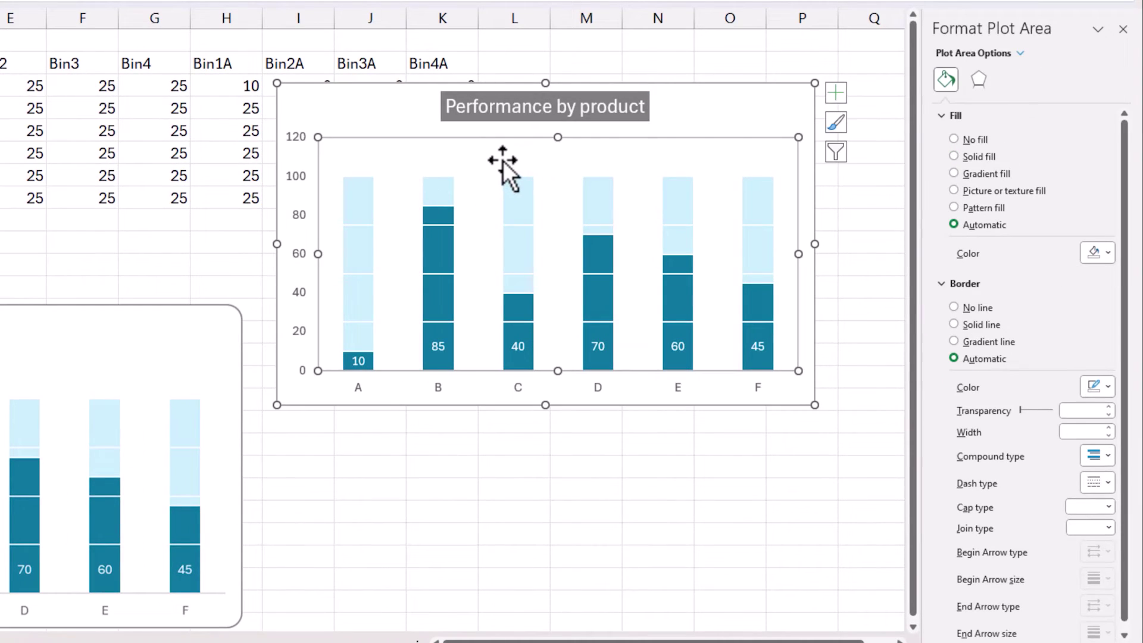
- Try adding axis titles to the new chart, and remove them again
left_click(762, 91)
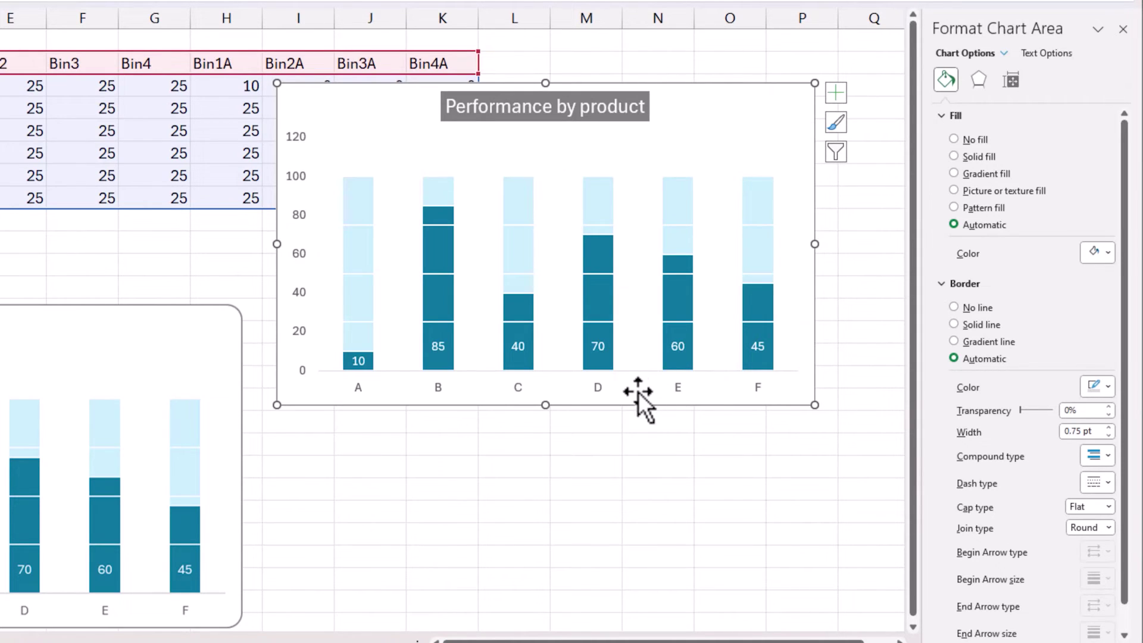
left_click(835, 92)
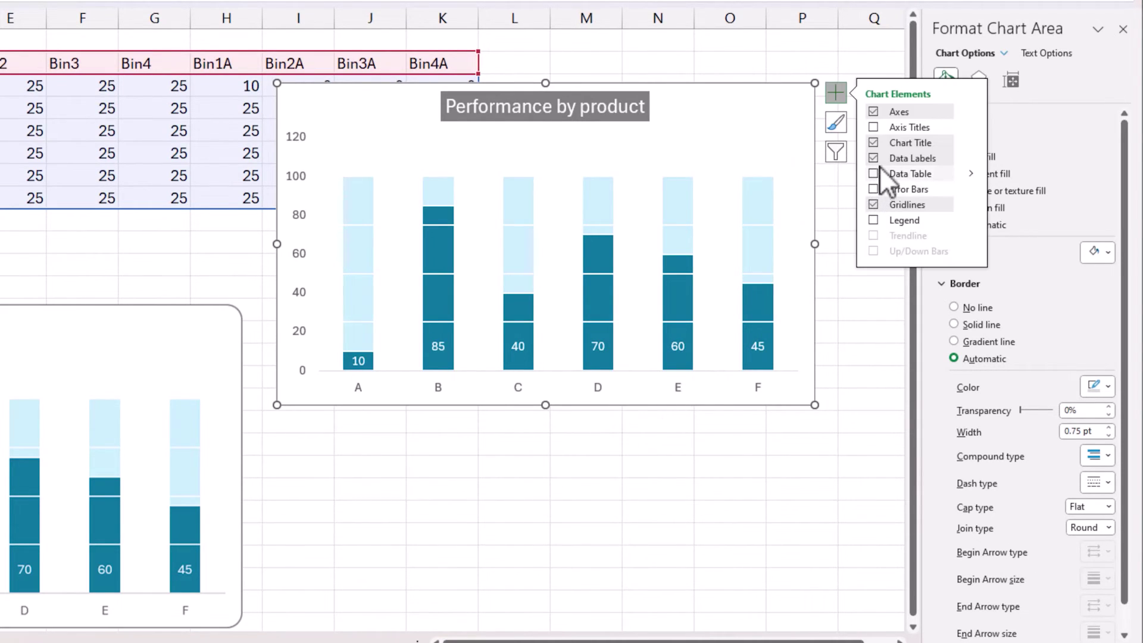
left_click(873, 127)
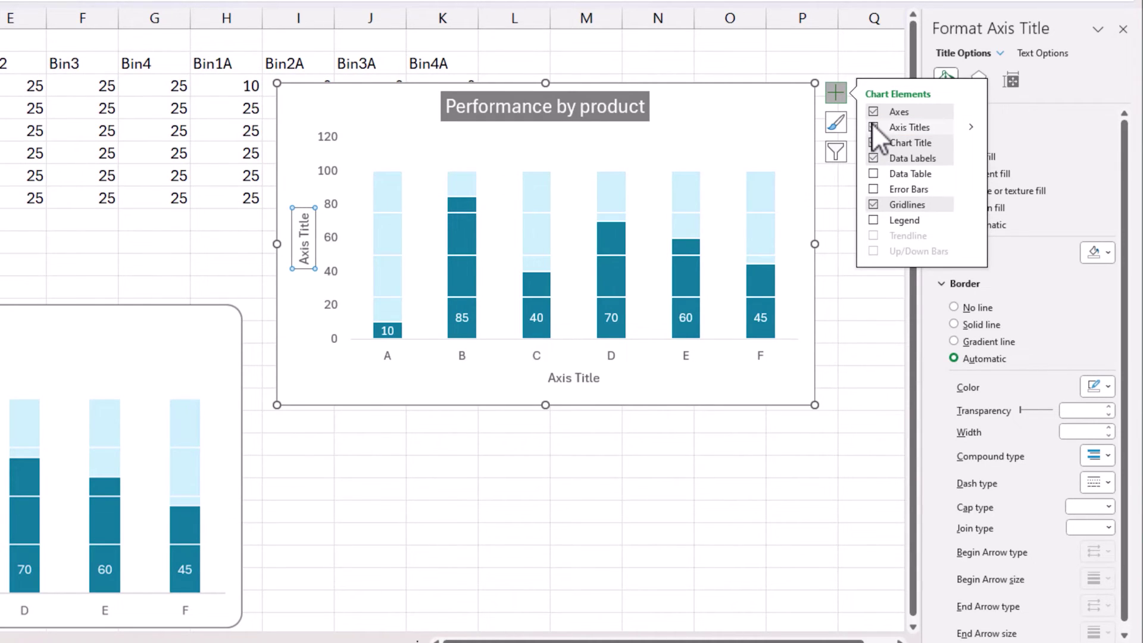
left_click(873, 127)
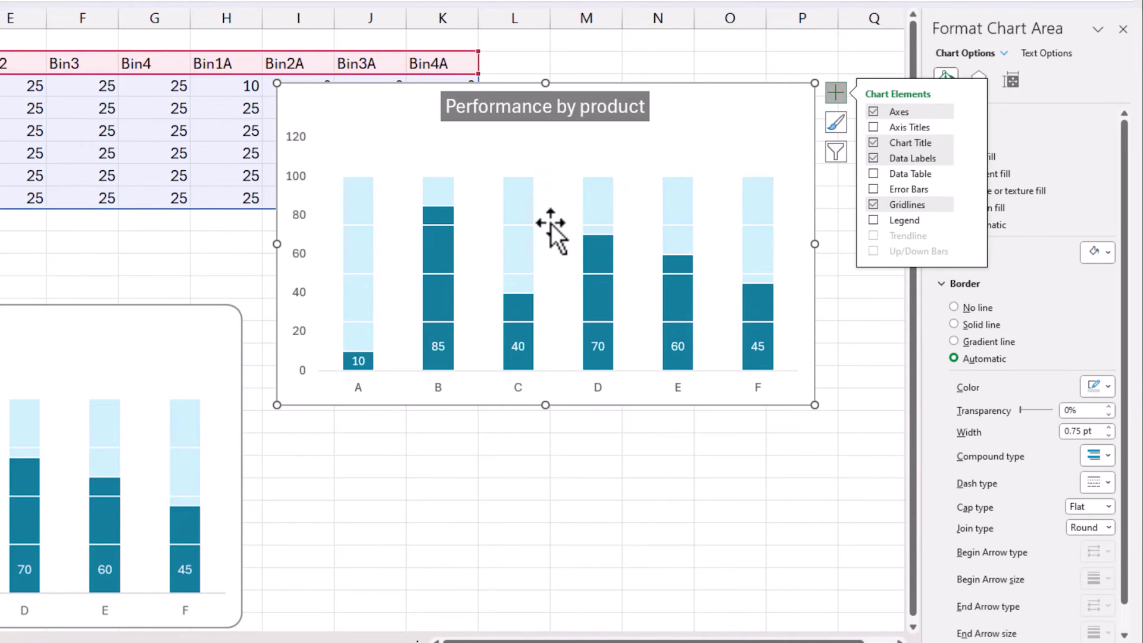
left_click(548, 172)
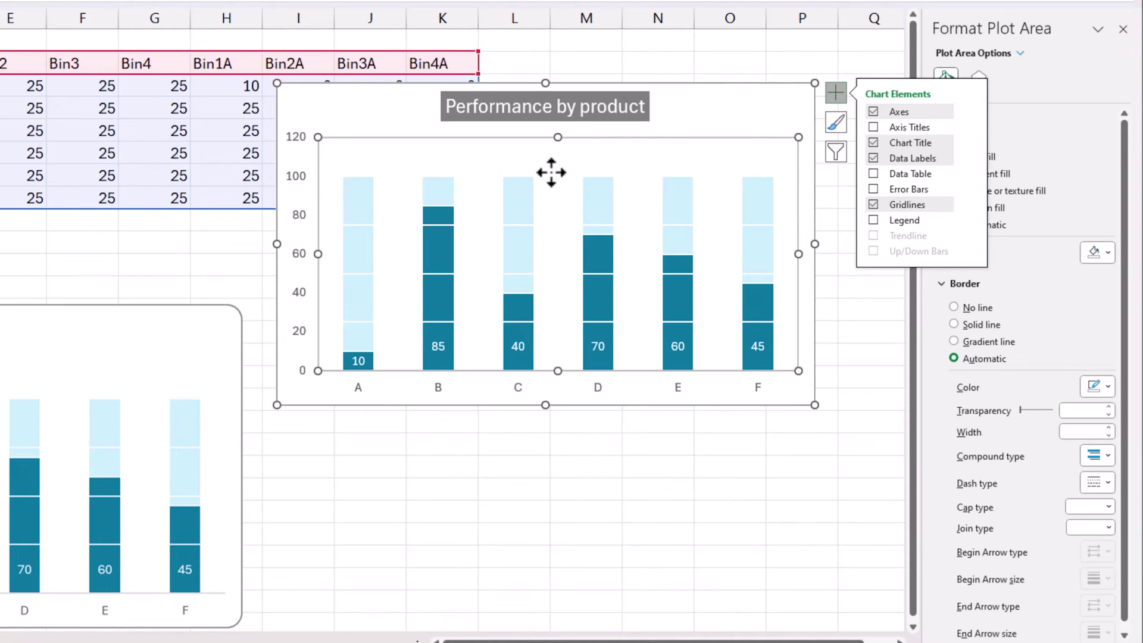
left_click(694, 90)
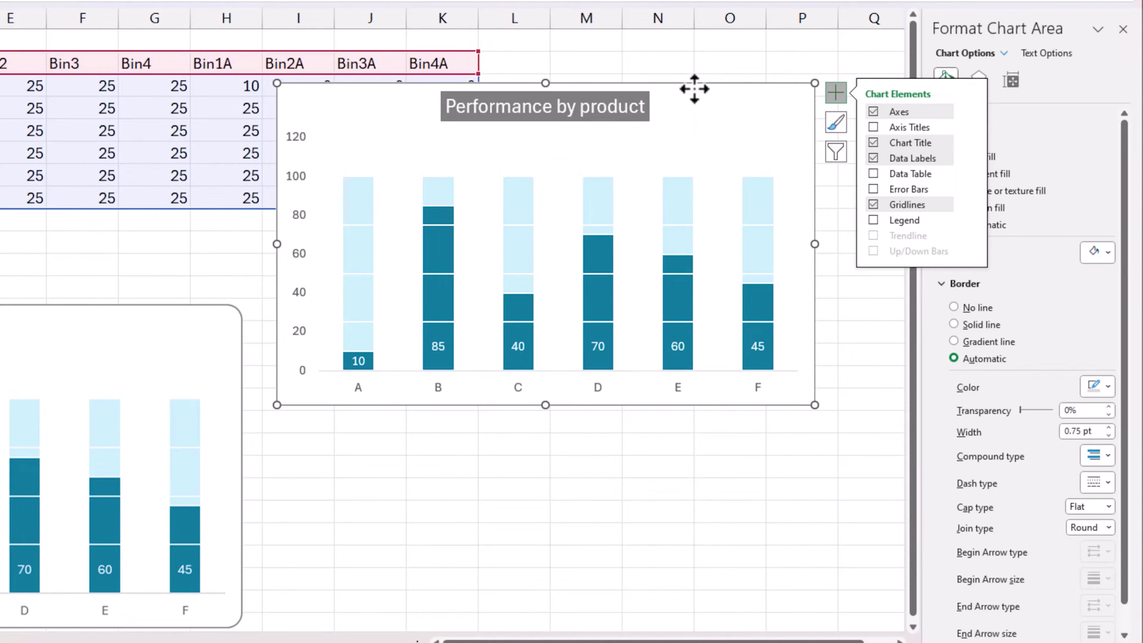
left_click(835, 93)
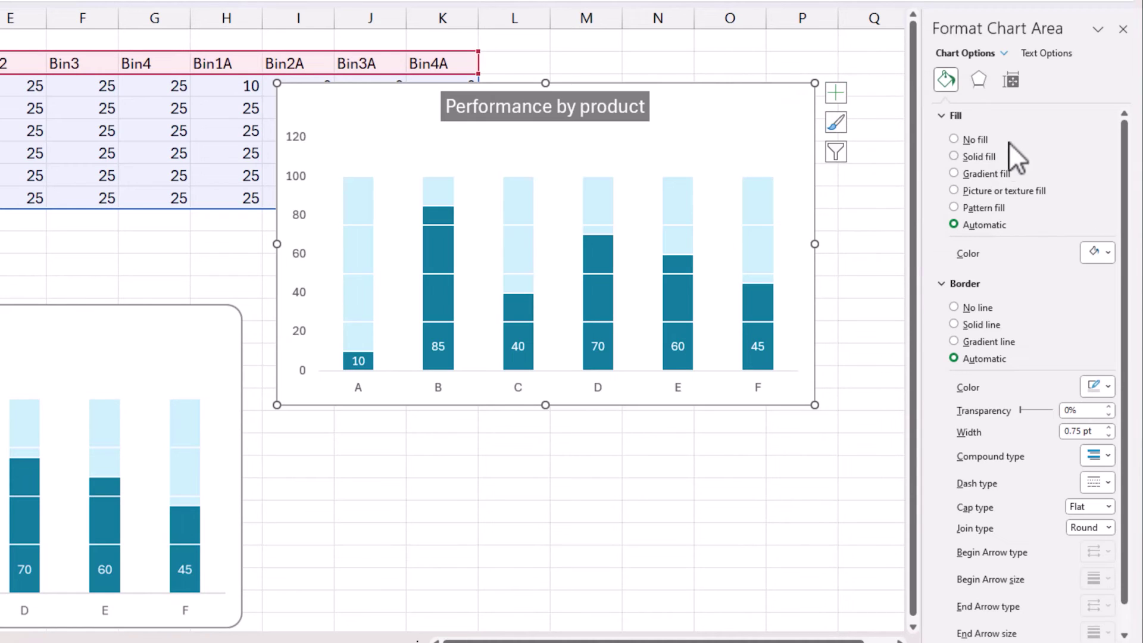
- Give the new chart's area a solid dark gray border with rounded corners
scroll(967, 185, "down", 1)
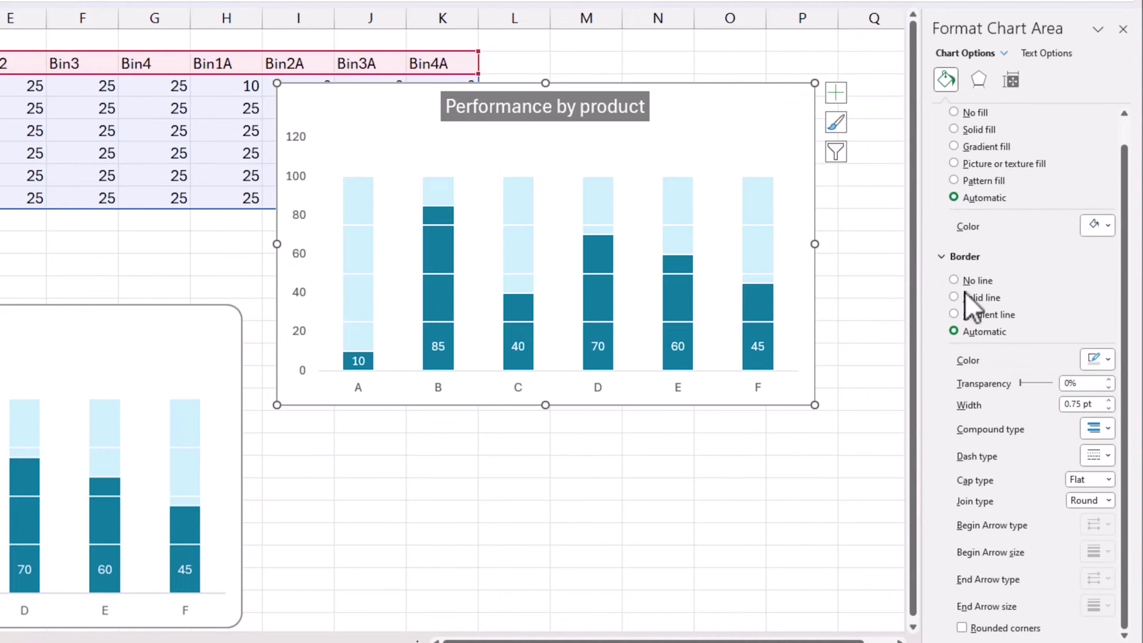
left_click(1102, 360)
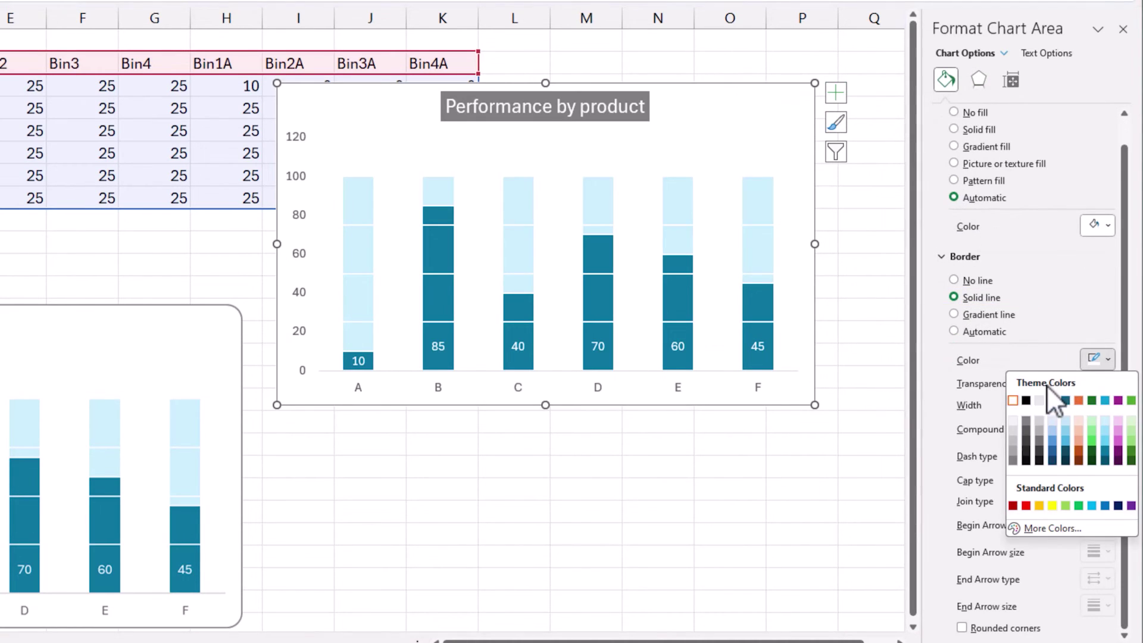
left_click(1026, 420)
left_click(962, 627)
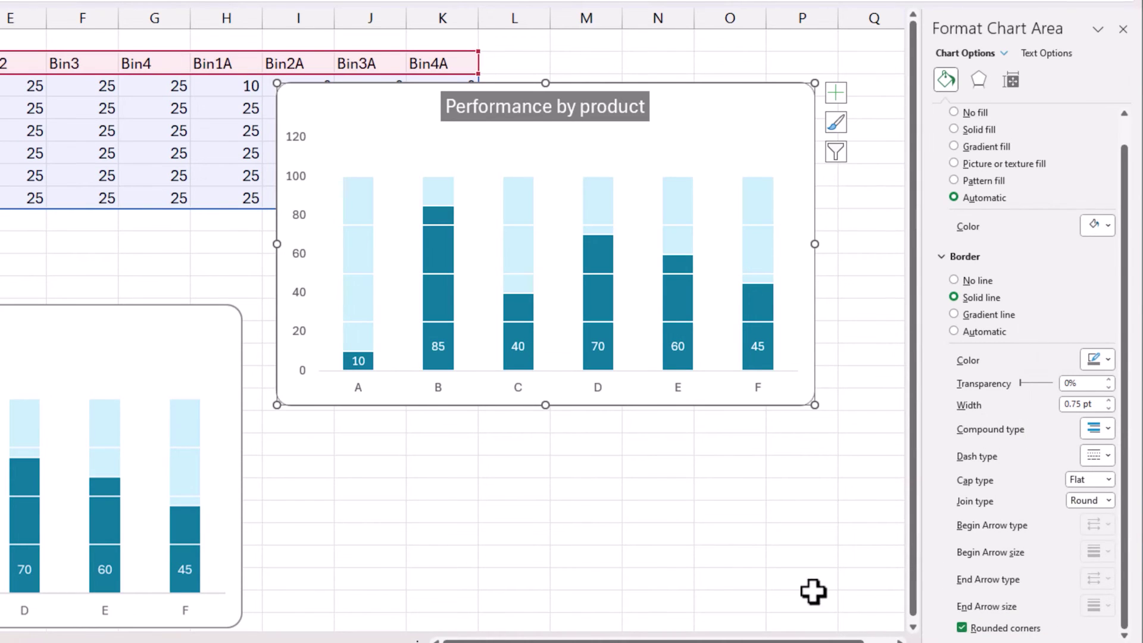
left_click(731, 537)
- Move the Performance by product chart down to row 11, clear of the data table and beside the Progress Tracker chart
left_click_drag(414, 412, 426, 462)
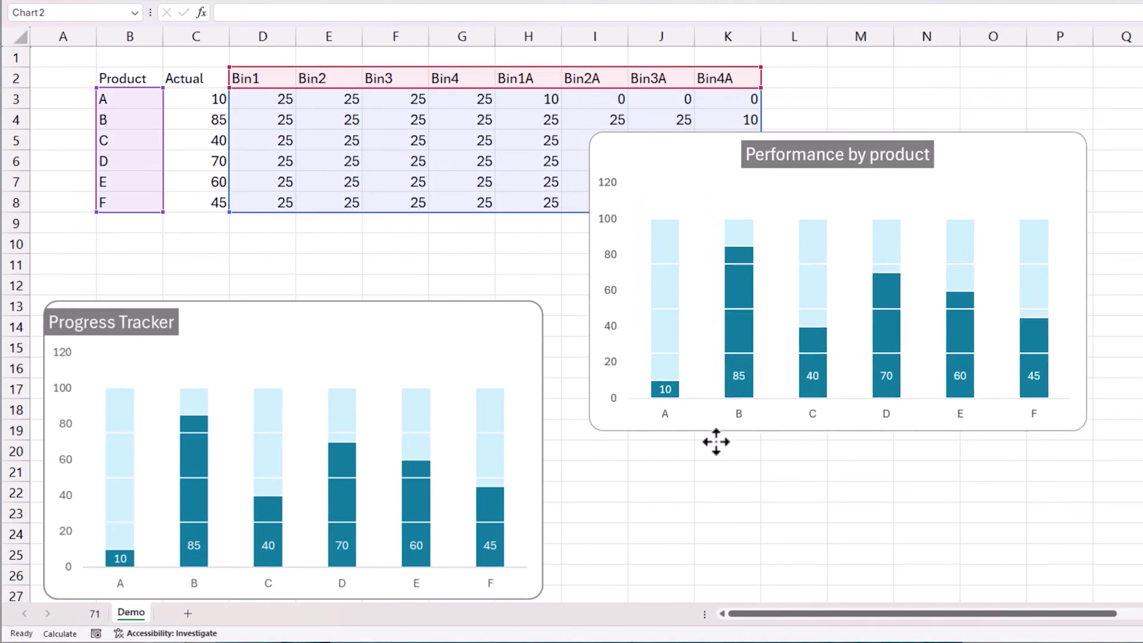
left_click_drag(716, 442, 717, 549)
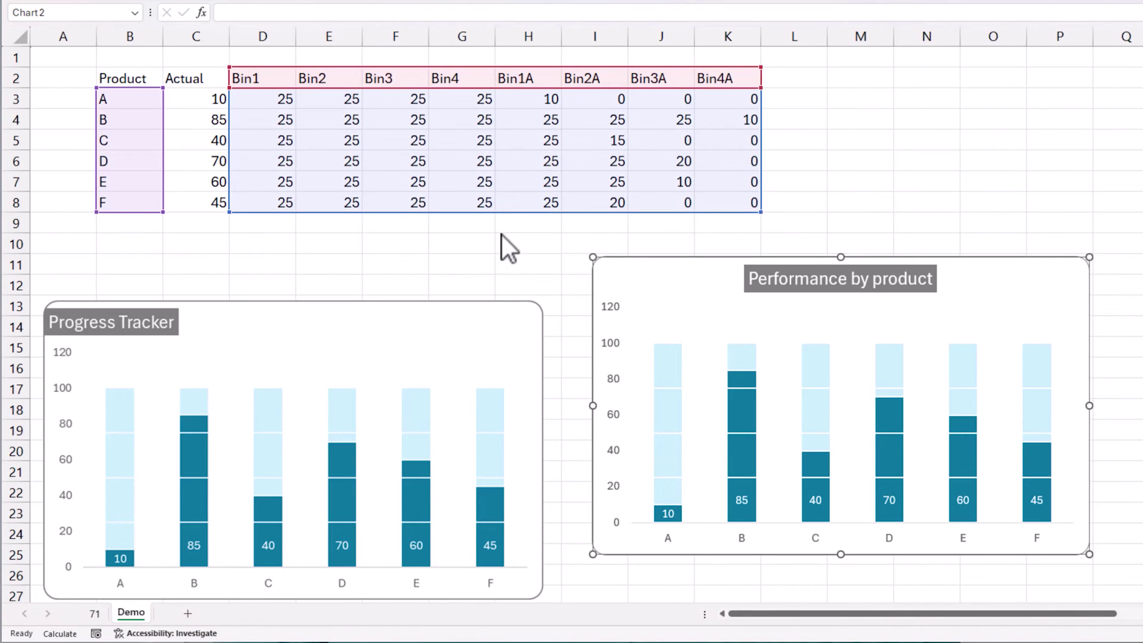
left_click(709, 258)
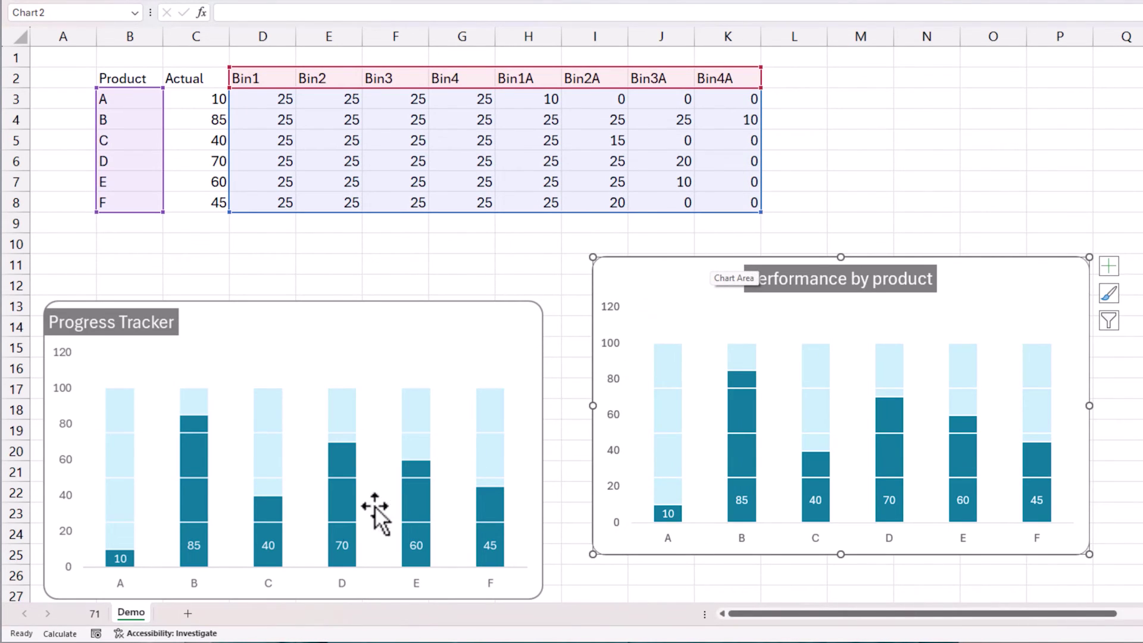